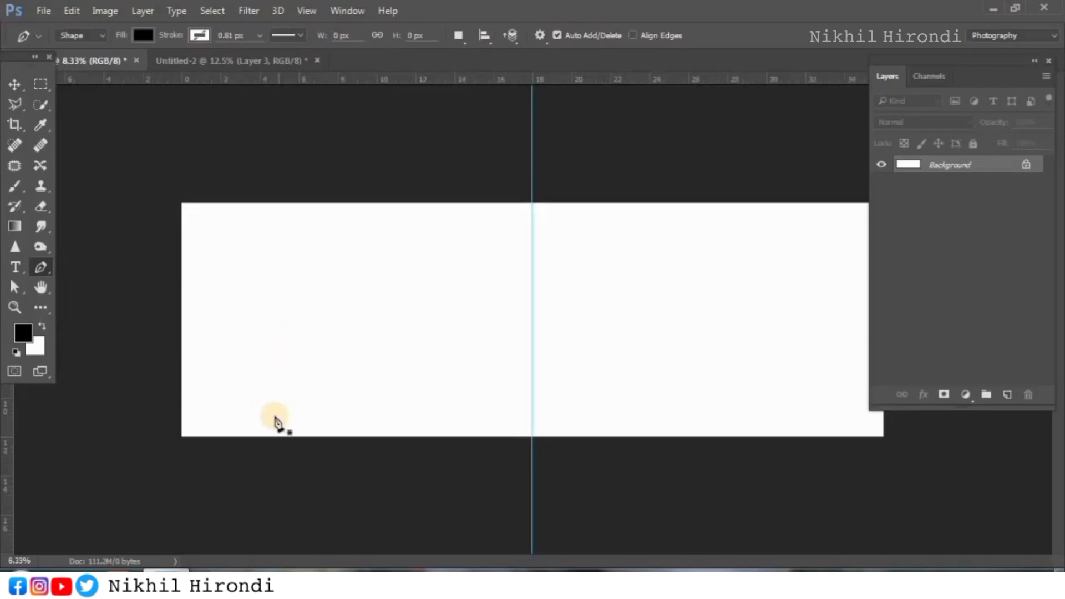
Draw a curved Pen shape edge from the page's bottom edge up to its top-left corner, ending in a corner anchor
left_click(312, 437)
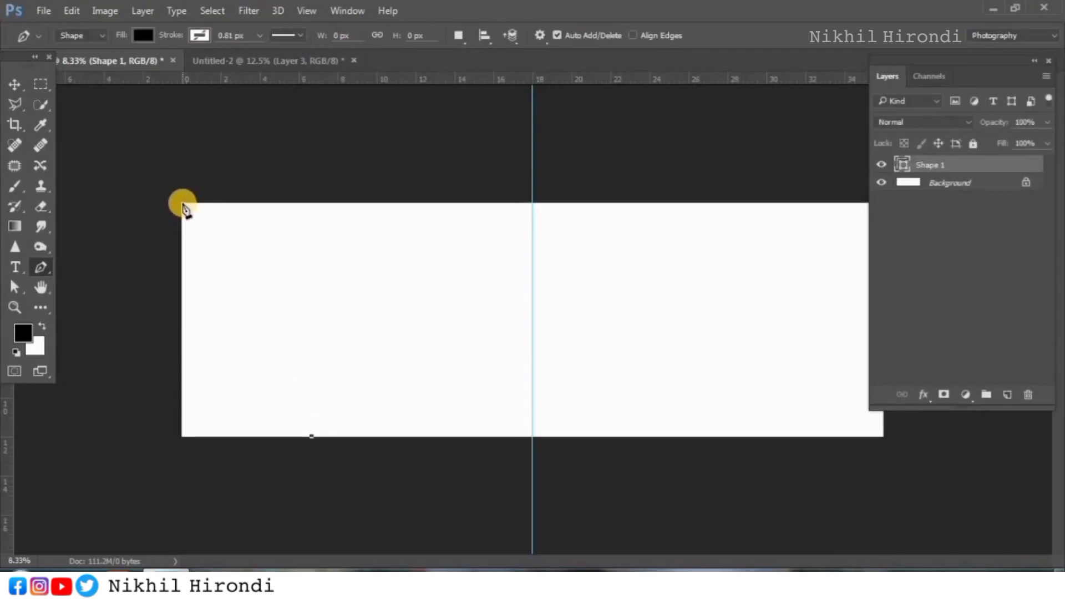
left_click_drag(183, 206, 194, 33)
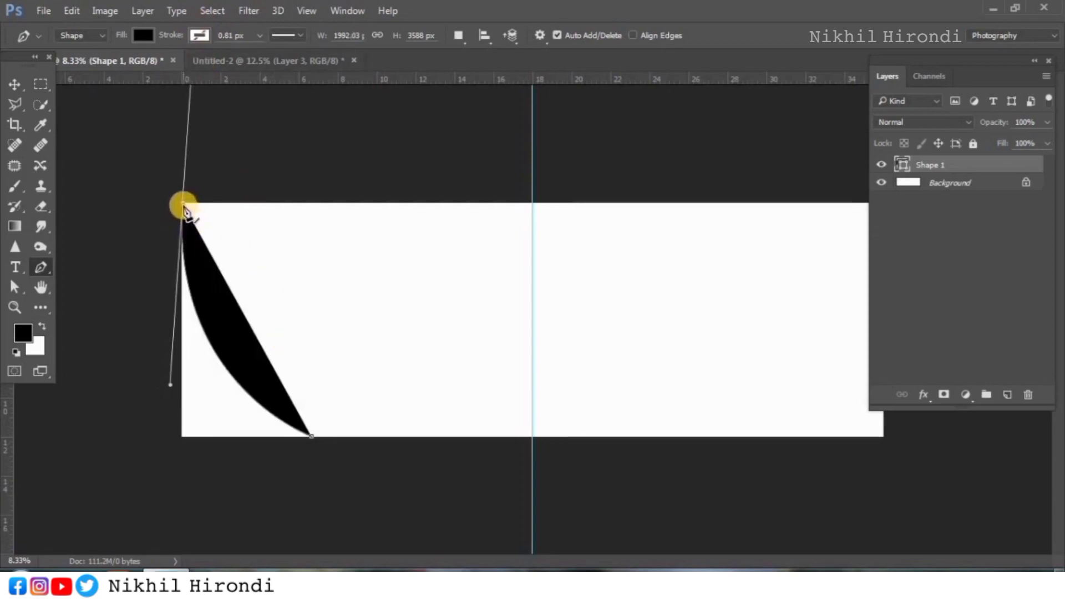
left_click(183, 206)
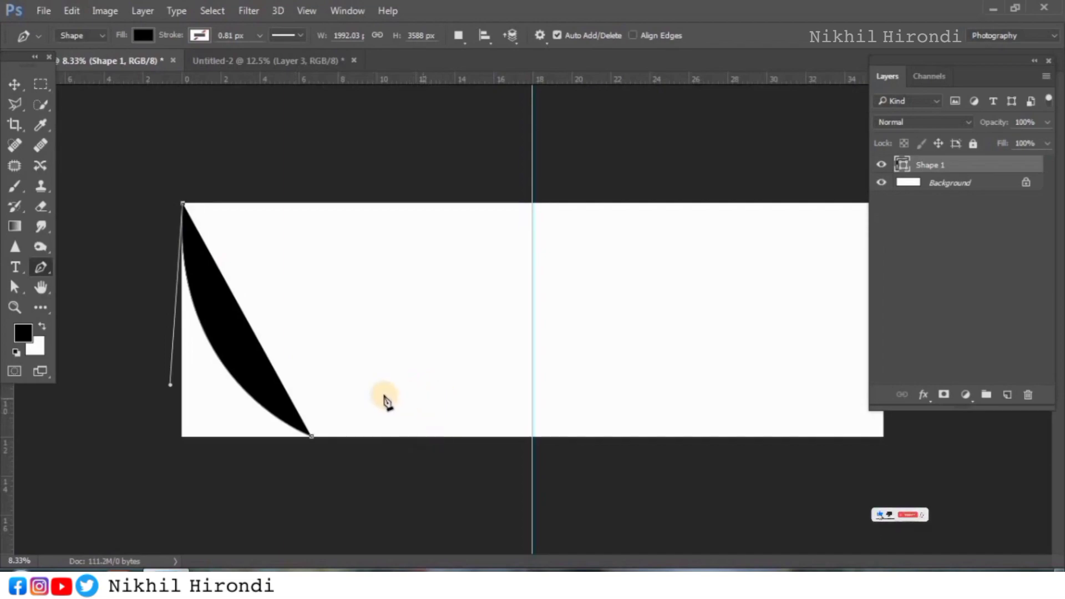
Add the leaf's outward-curving right edge, ending above the bottom of the left page, and nudge its end anchor slightly right
left_click_drag(427, 394, 442, 564)
key("Right")
key("Right")
key("Right")
key("Right")
key("Right")
key("Right")
key("Right")
key("Right")
key("Right")
key("Right")
key("Right")
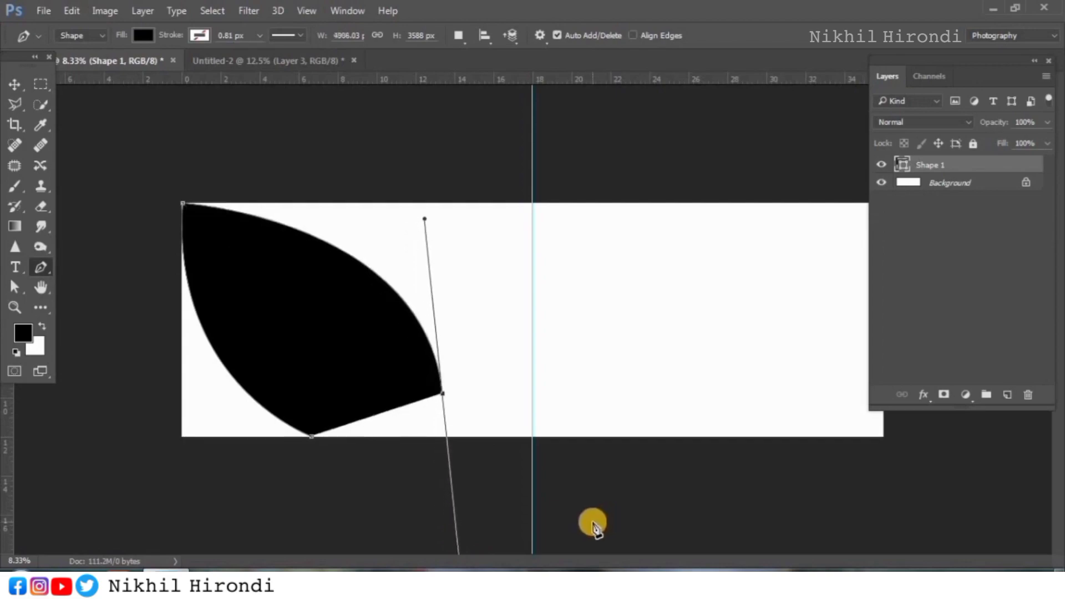
key("Right")
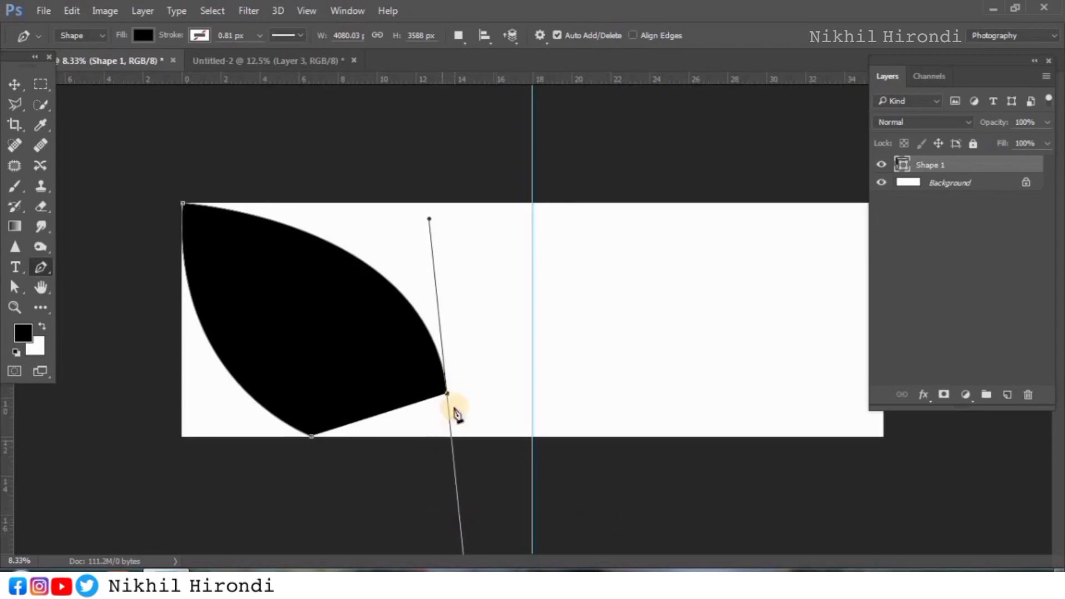
Make the right anchor a corner, extend the leaf shape straight down, and align its lower-right corner with the canvas's bottom edge
left_click(447, 394, "alt")
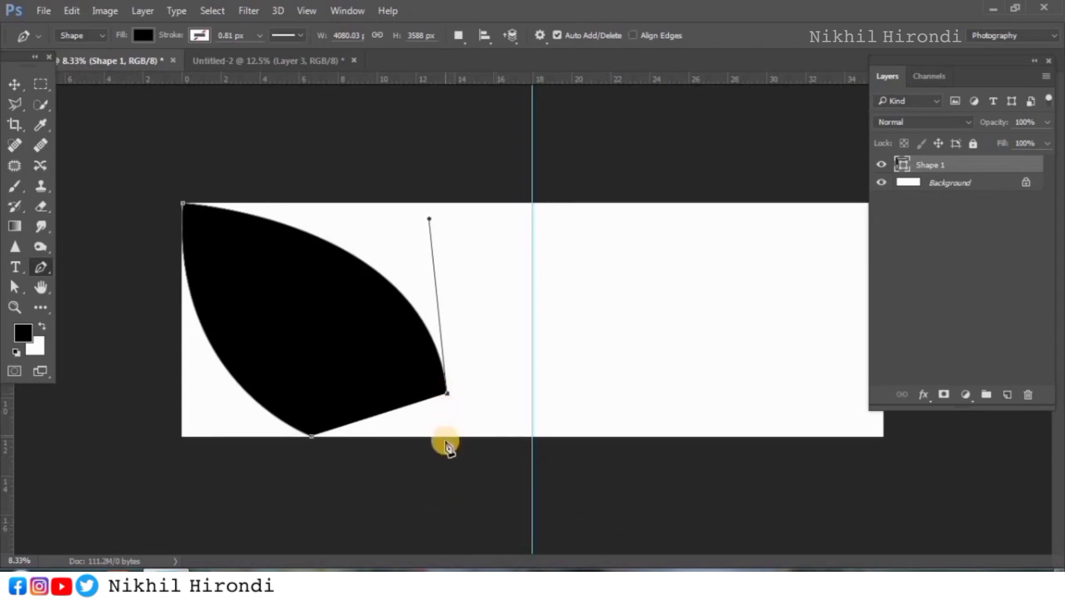
left_click(449, 448)
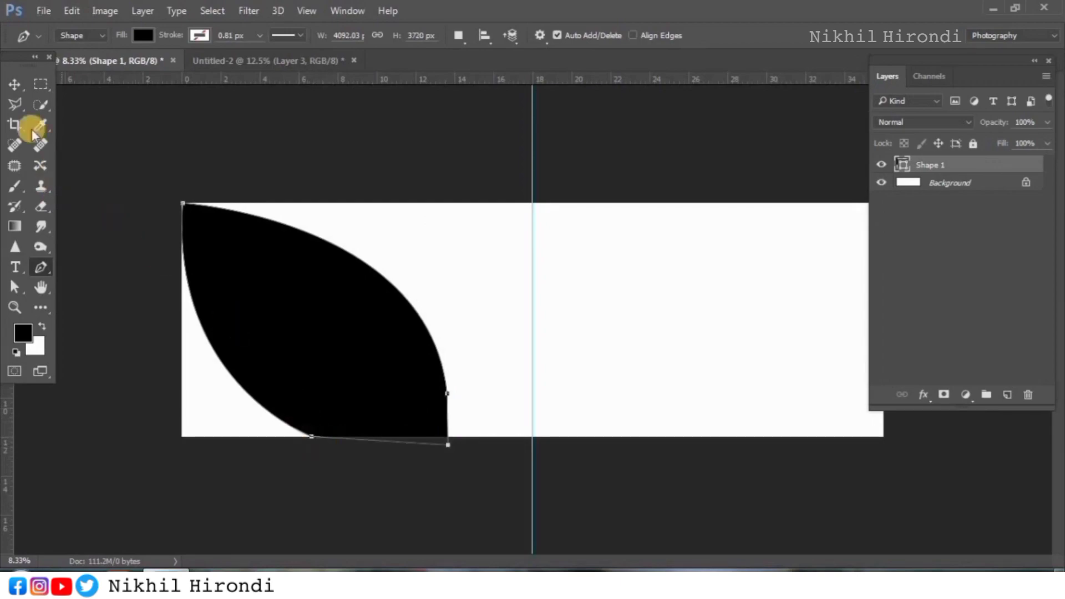
left_click(15, 84)
left_click(14, 287)
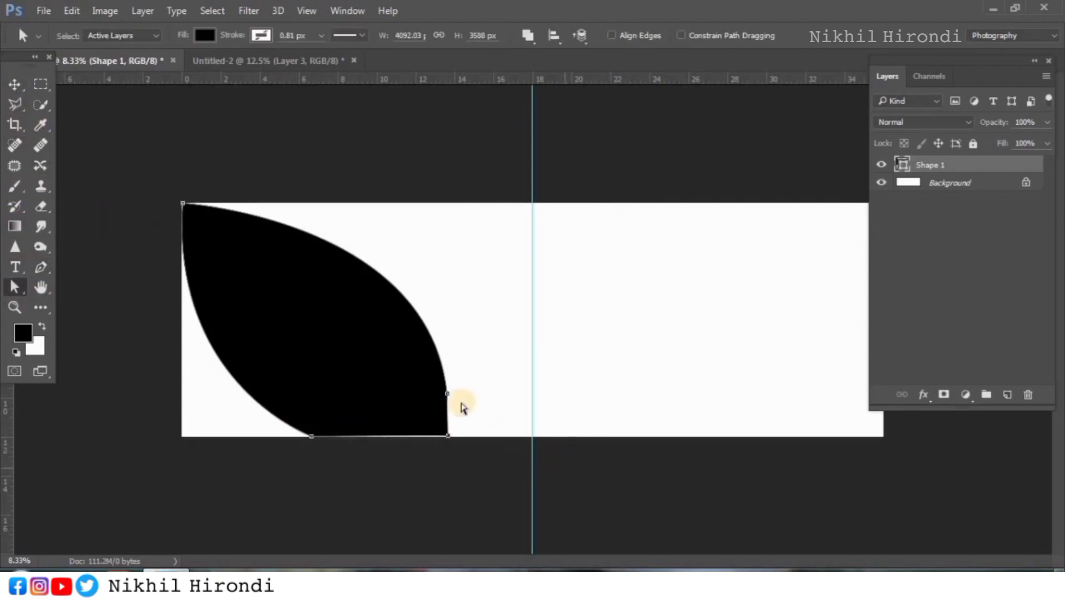
Enlarge and reposition the black leaf shape so it covers most of the left page and reaches the vertical center guide
left_click(14, 84)
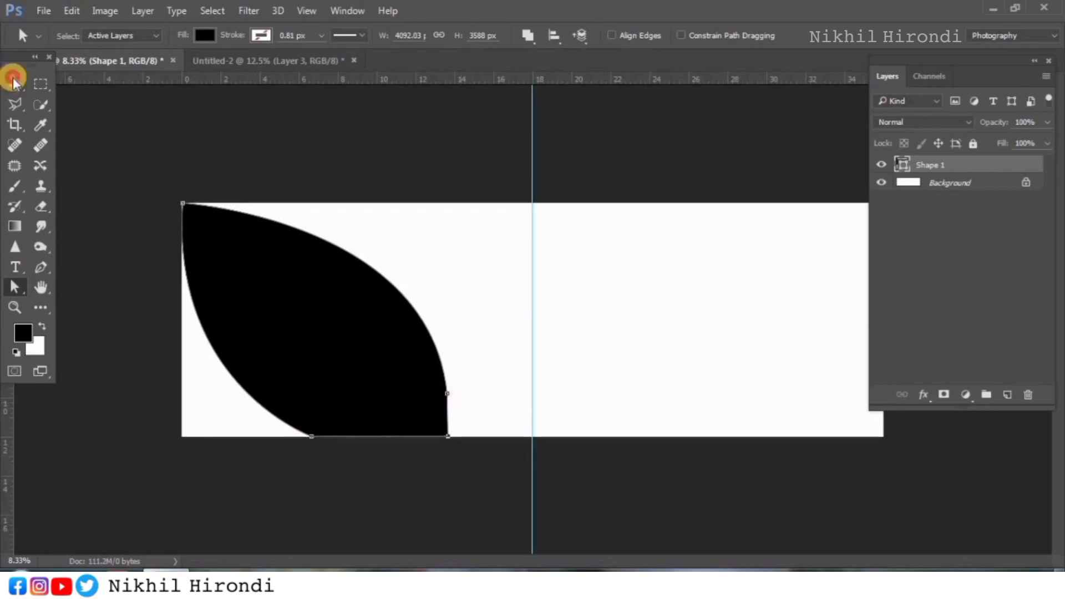
left_click(591, 355)
left_click(343, 345)
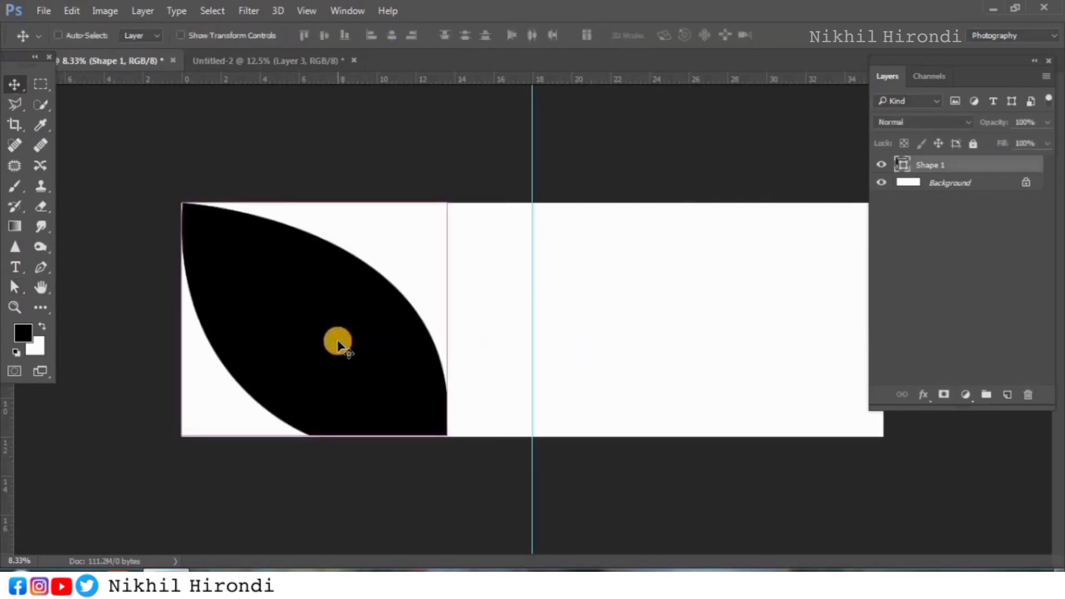
key("ctrl+t")
left_click_drag(447, 438, 502, 482)
left_click_drag(408, 359, 441, 357)
mouse_move(530, 318)
left_mouse_down()
mouse_move(547, 304)
mouse_move(541, 320)
left_mouse_up()
left_click_drag(461, 359, 442, 352)
left_click_drag(540, 149, 529, 157)
left_click_drag(401, 321, 397, 325)
key("Return")
Copy the lower-right photo of the embracing couple from Untitled-2 onto the leaf shape and clip it to Shape 1
key("ctrl+plus")
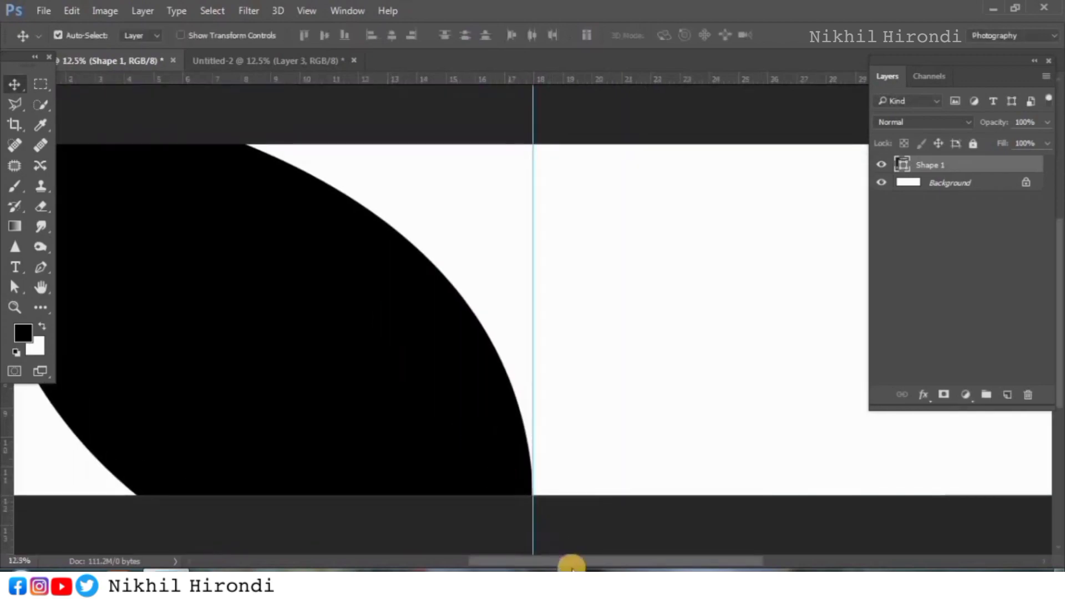
left_click_drag(571, 565, 483, 523)
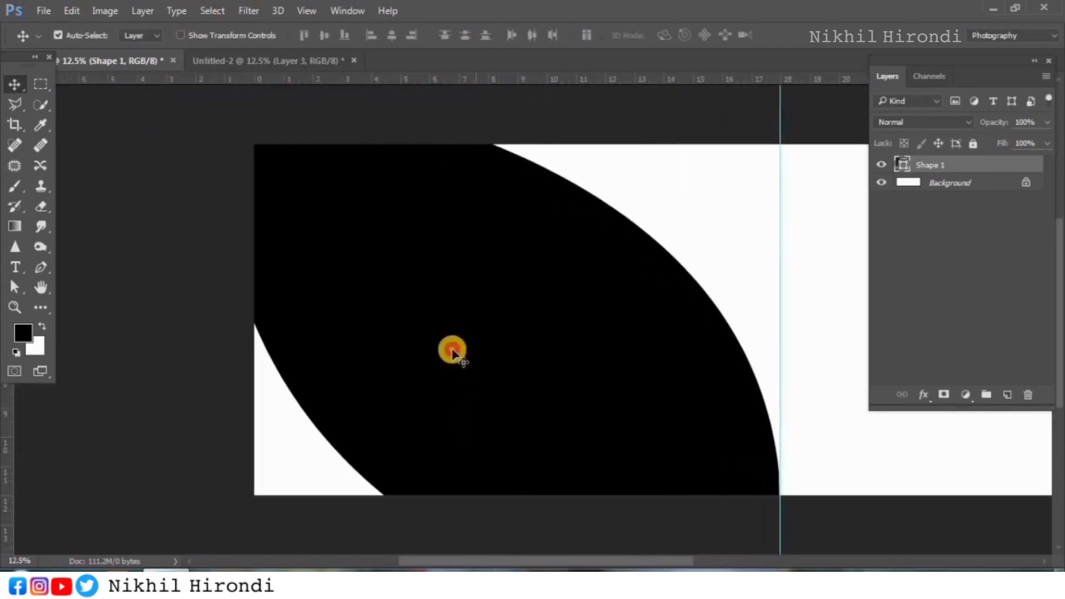
left_click(278, 60)
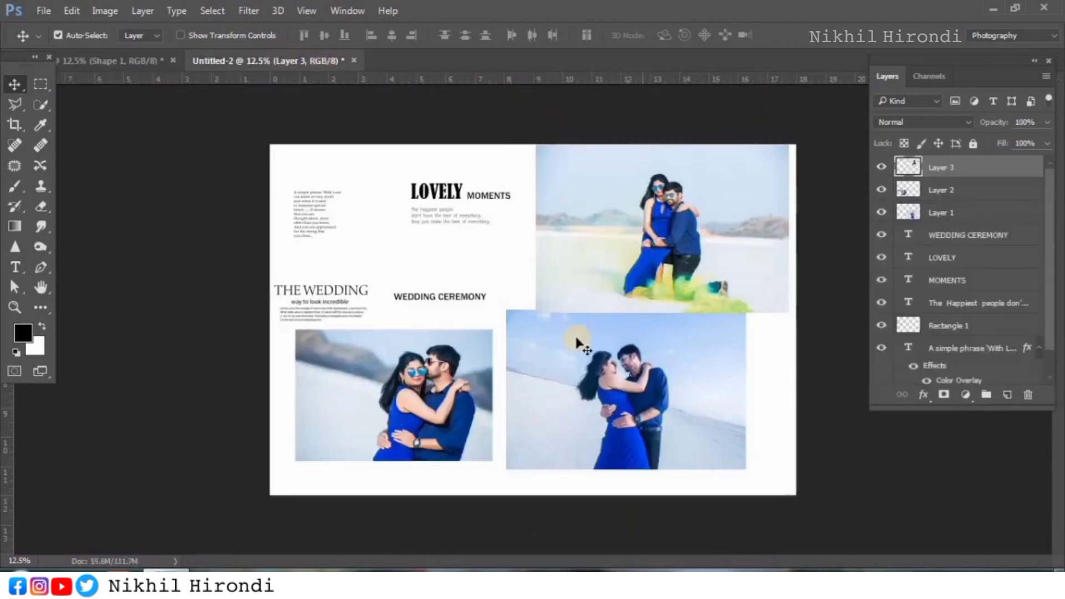
left_click_drag(633, 379, 419, 288)
left_click_drag(461, 320, 463, 322)
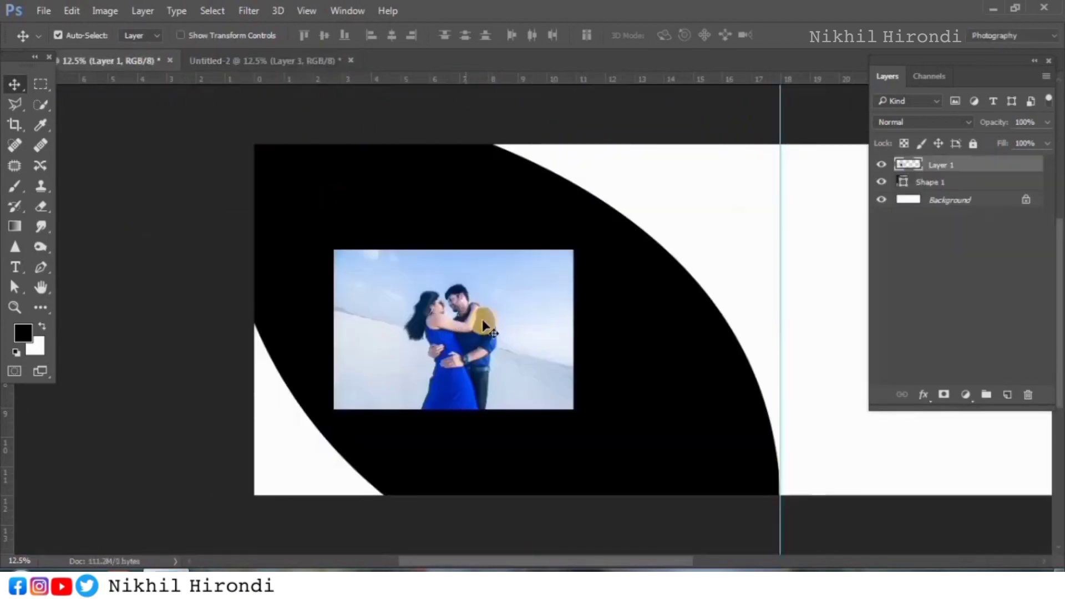
right_click(956, 170)
left_click(733, 354)
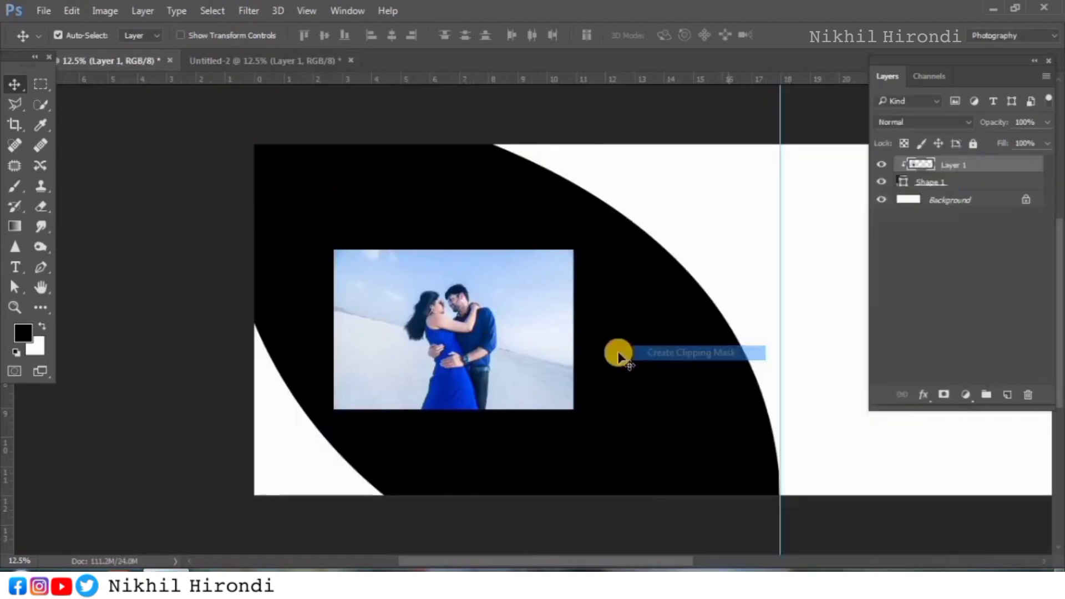
Scale and reposition the clipped couple photo so it fills the leaf shape up to the center guide
key("ctrl+t")
left_click_drag(574, 410, 764, 538)
left_click_drag(605, 417, 638, 431)
left_click_drag(803, 549, 778, 521)
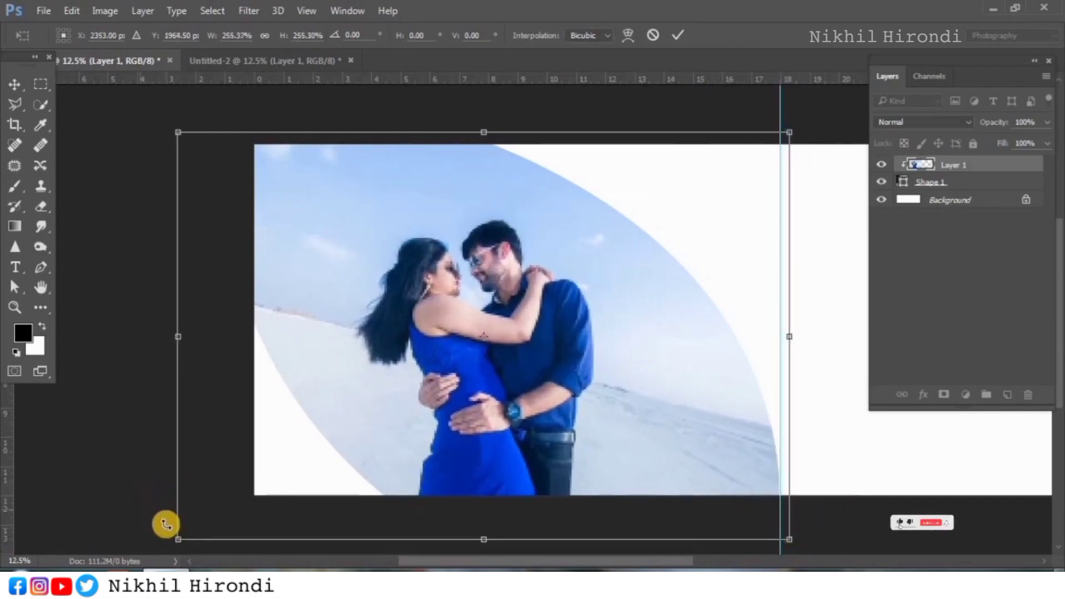
left_click_drag(179, 540, 235, 502)
left_click_drag(678, 276, 677, 283)
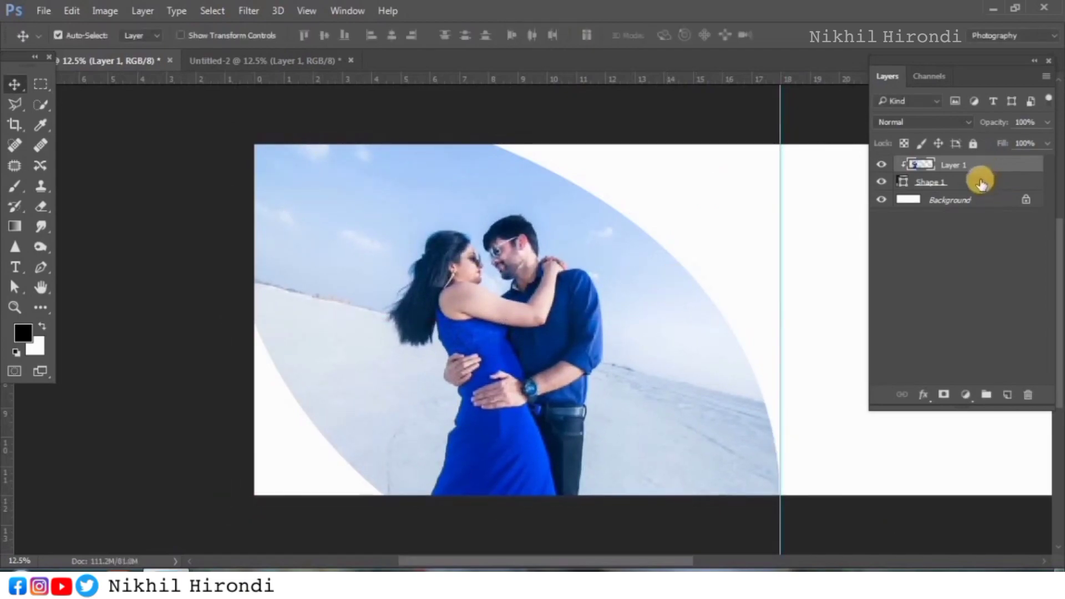
Duplicate Shape 1 and fill the lower one with blue #073e96 sampled from the man's shirt
left_click(975, 184)
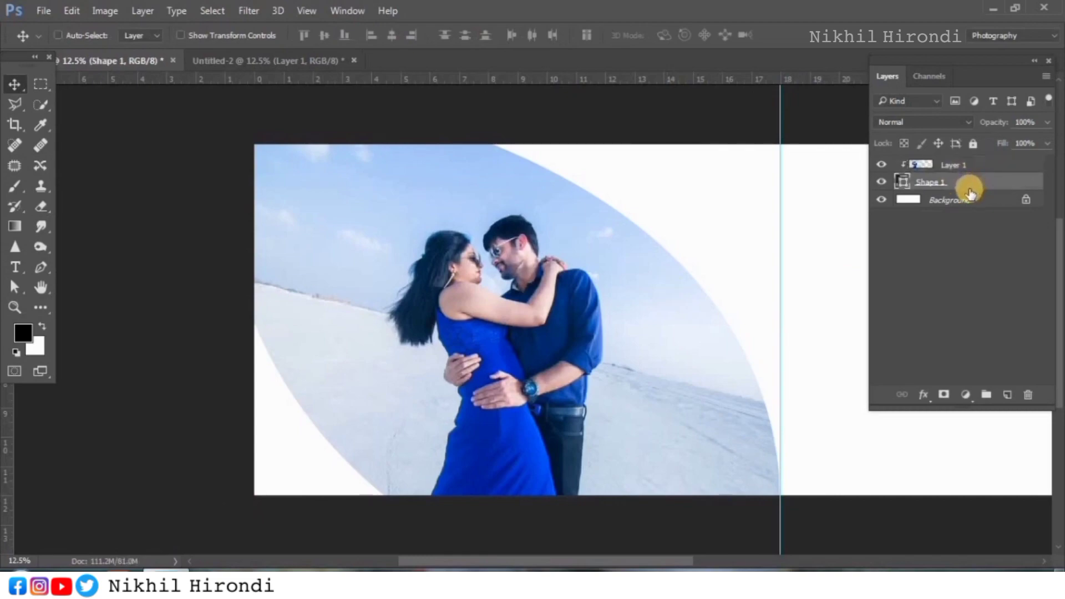
key("ctrl+j")
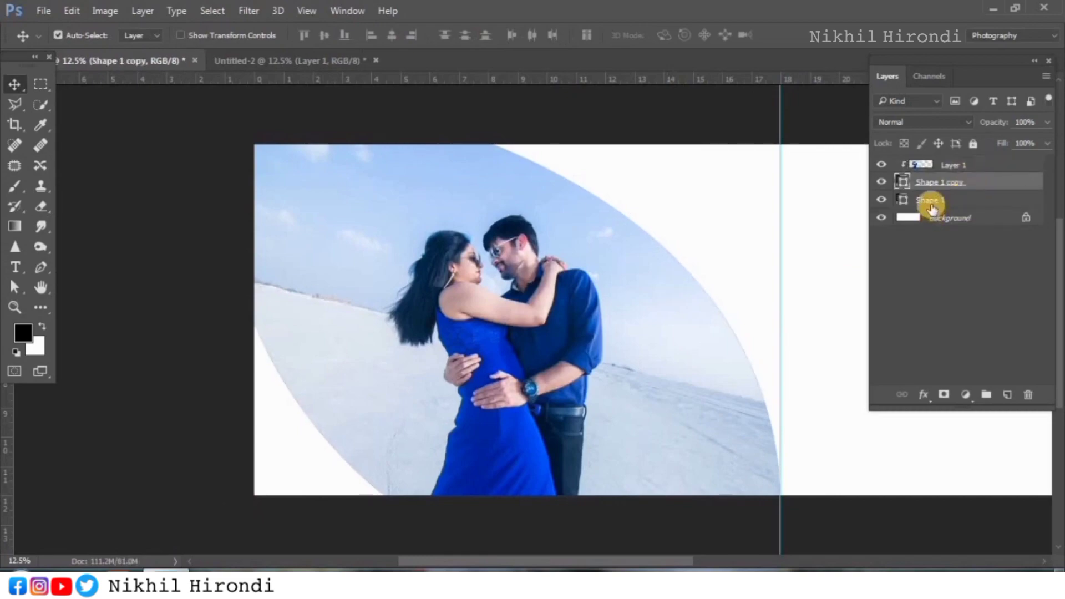
left_click(931, 205)
double_click(903, 201)
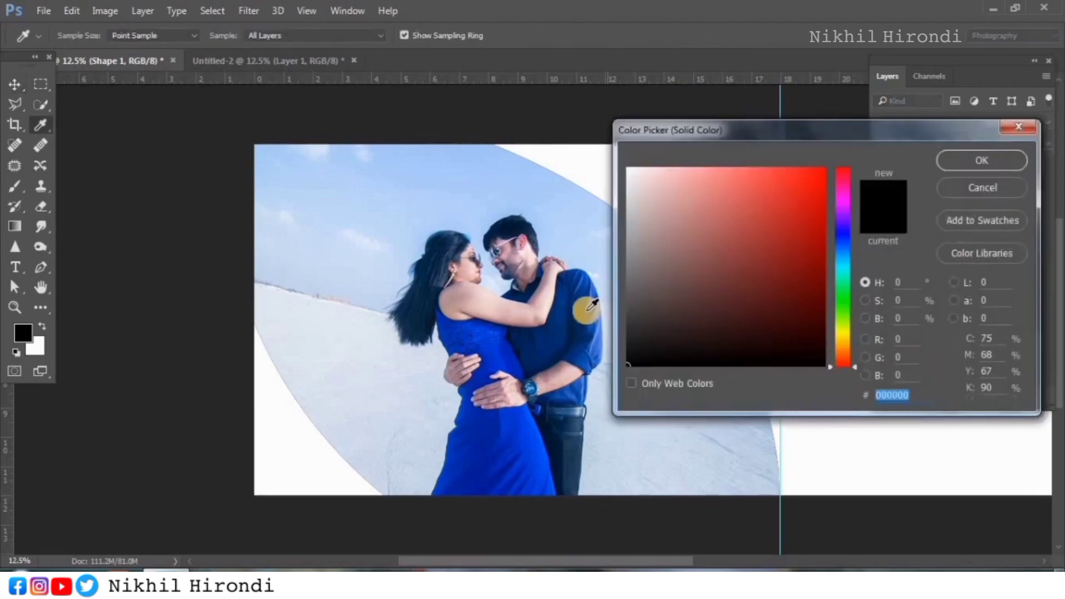
left_click(597, 301)
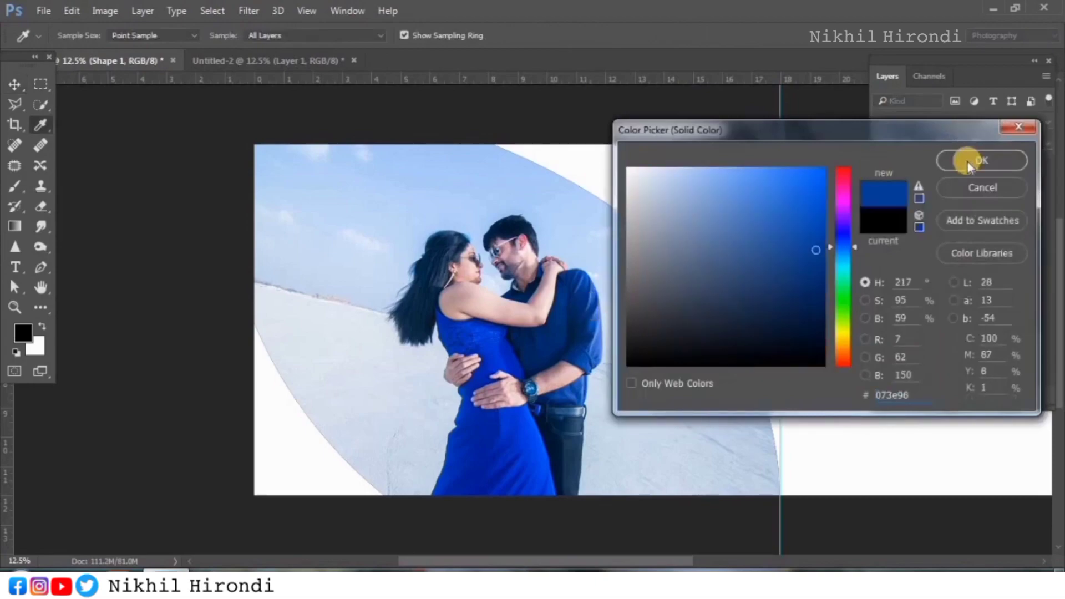
left_click(982, 160)
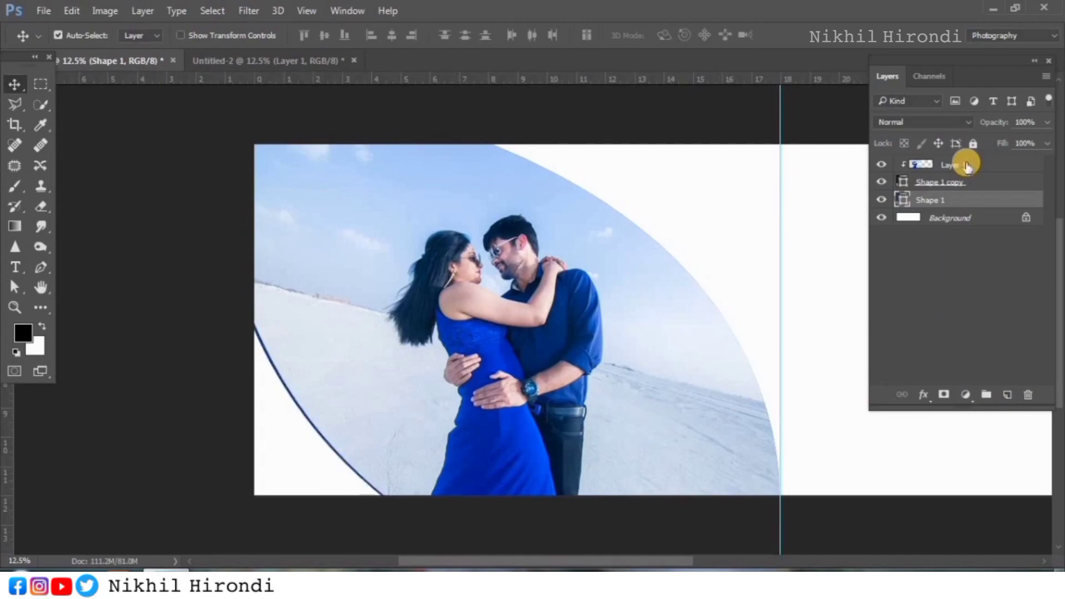
Rotate the blue shape behind the photo about 14.7° clockwise and shift it about 0.35 in to the left
key("ctrl+t")
left_click_drag(796, 396, 789, 411)
left_click_drag(685, 405, 673, 407)
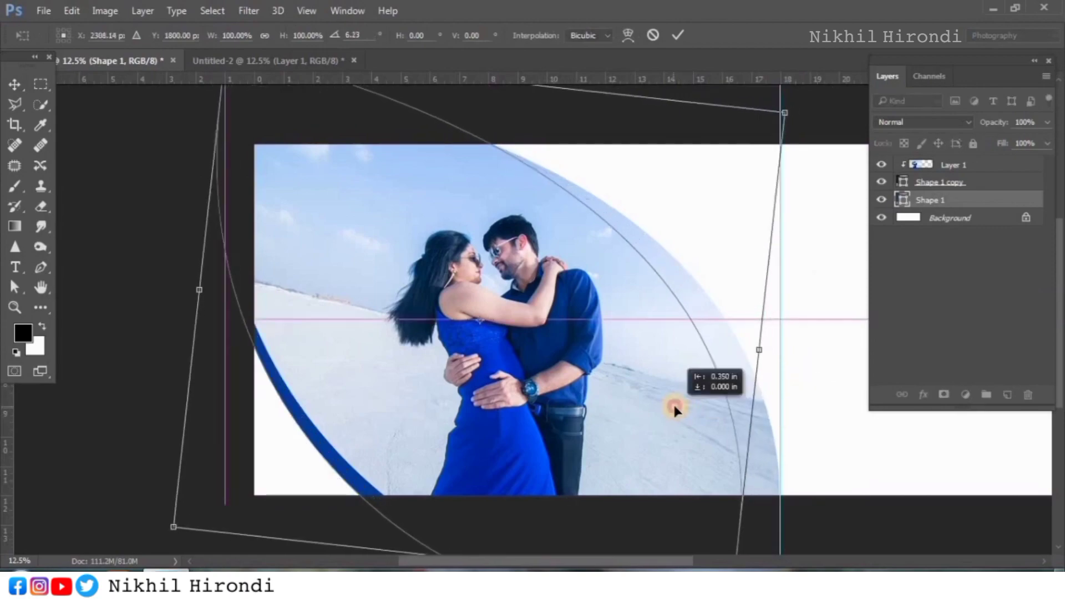
left_click_drag(781, 371, 776, 415)
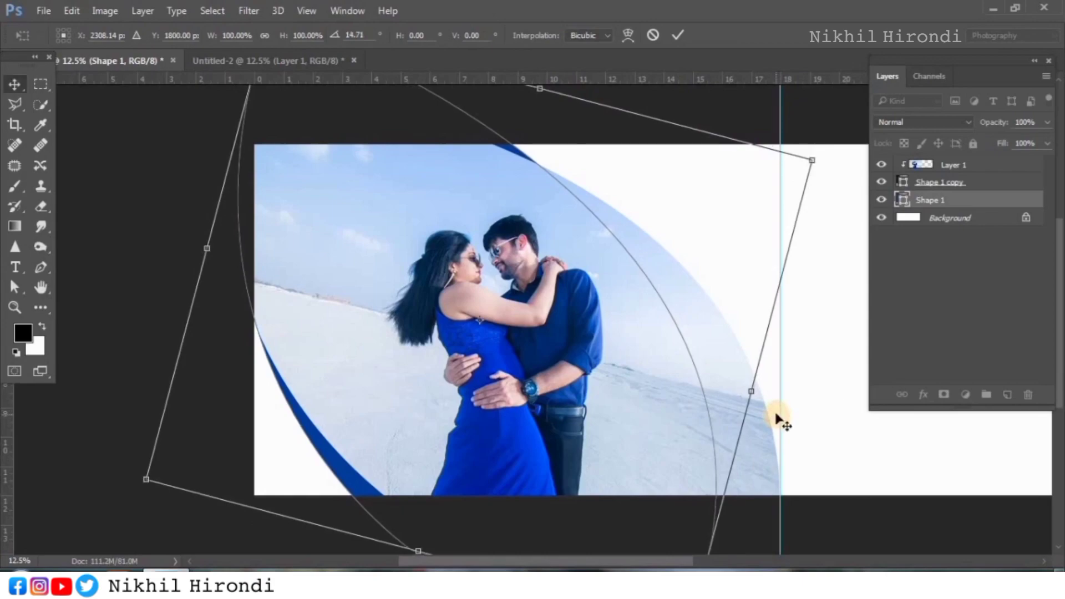
key("Return")
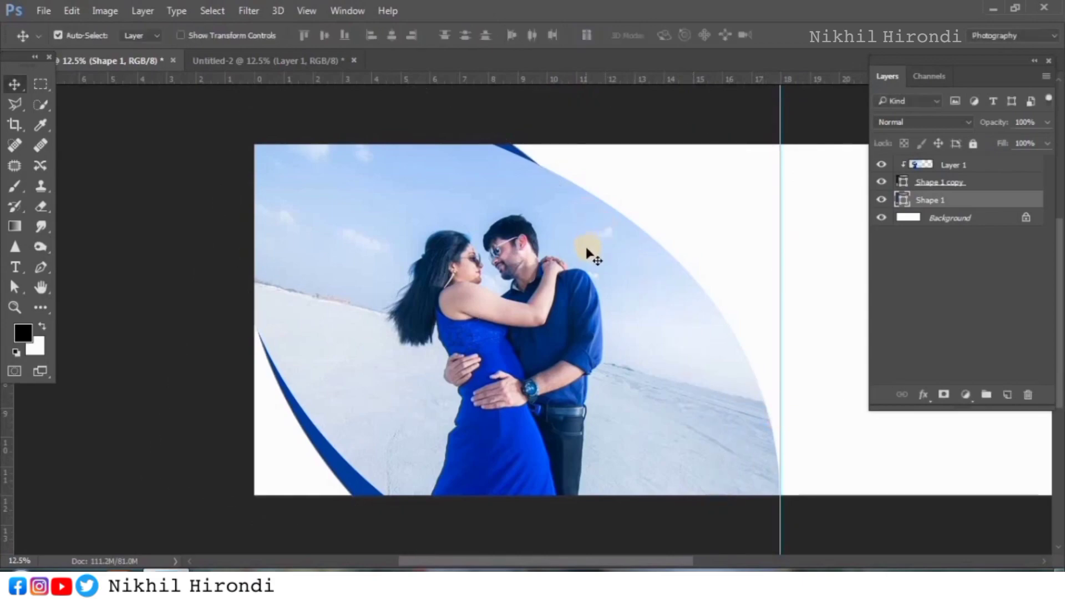
Rotate the blue shape about 3.4° more and shift it up and left to widen its band along the photo's top edge
key("ctrl+t")
left_click_drag(736, 313, 740, 308)
left_click_drag(642, 343, 634, 345)
left_click_drag(745, 288, 753, 325)
left_click_drag(614, 333, 590, 309)
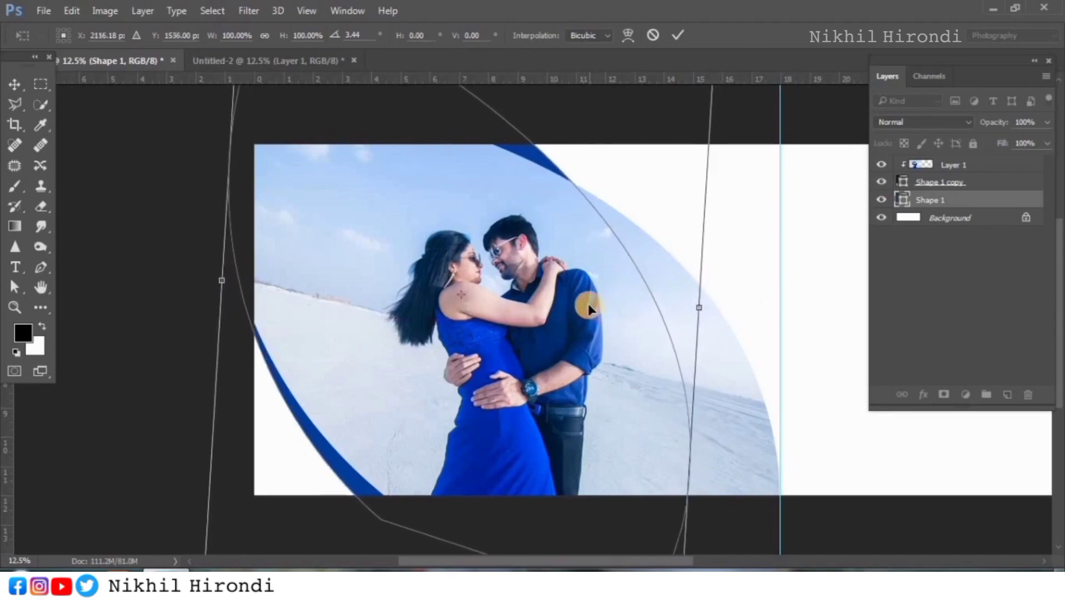
key("Return")
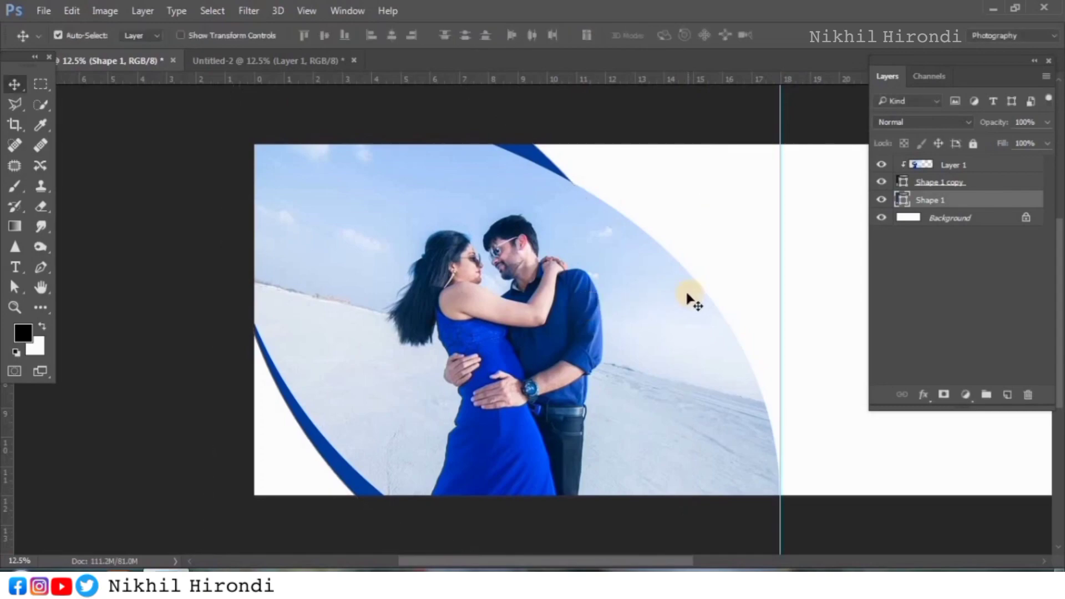
Duplicate the blue shape, then rotate the lower one about -7.25° and shift it right to border the photo's right curve
left_click(688, 300, "ctrl+alt")
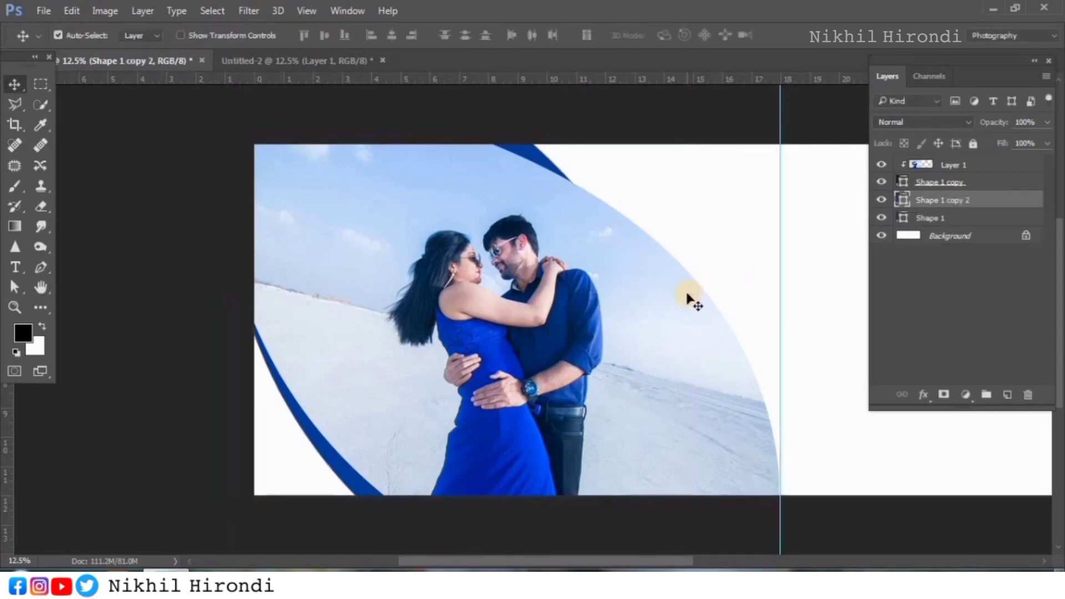
left_click(978, 219)
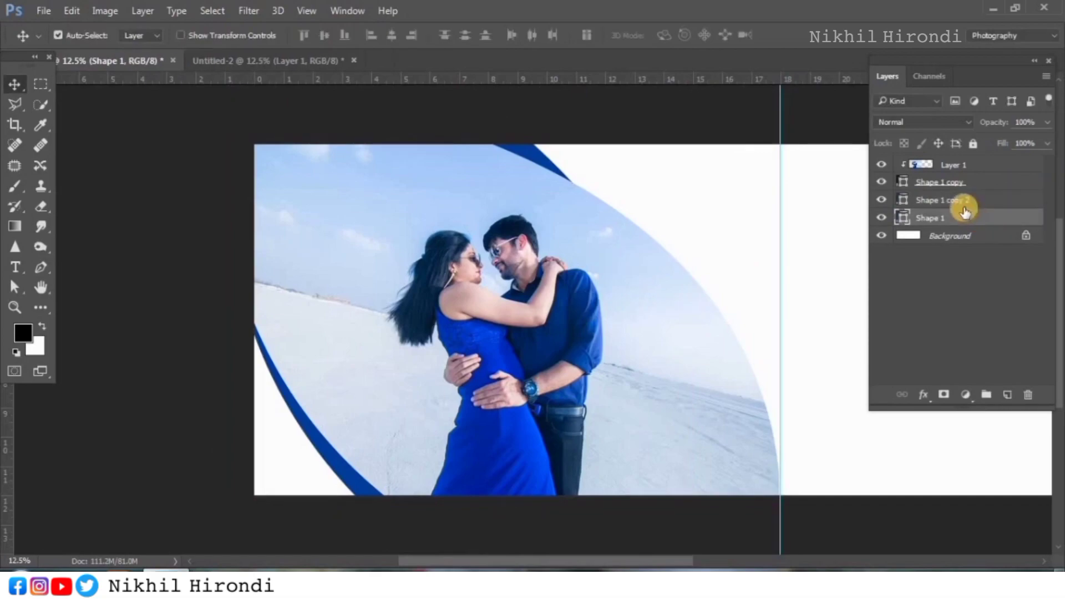
key("ctrl+t")
left_click_drag(803, 323, 794, 347)
left_click_drag(639, 362, 667, 381)
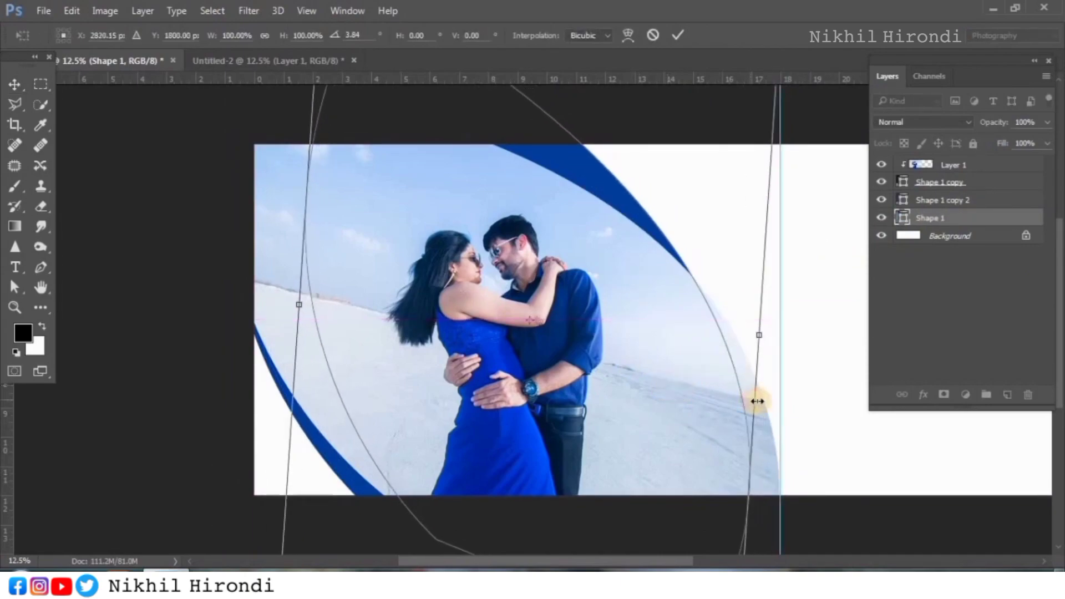
left_click_drag(768, 399, 828, 360)
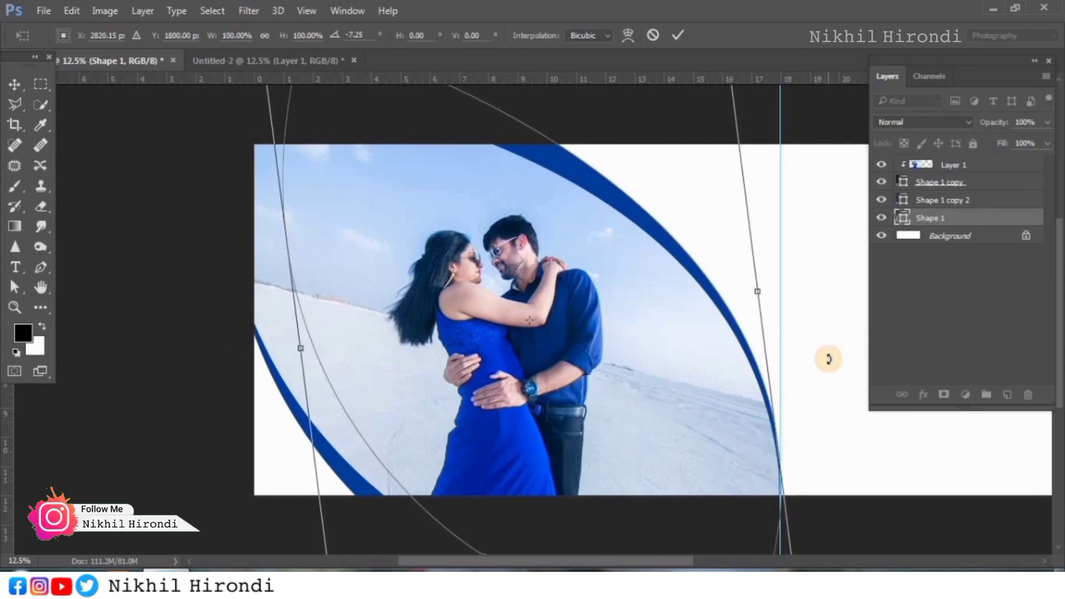
key("Return")
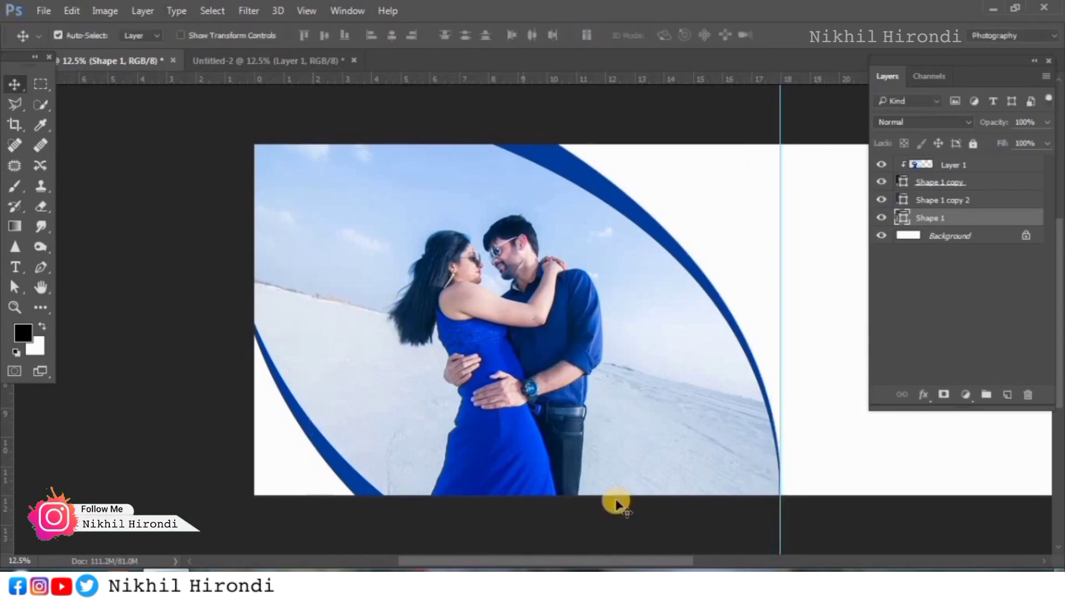
Select the photo and all three curved shape layers and scale them together to about 90.68%
left_click_drag(818, 374, 331, 496)
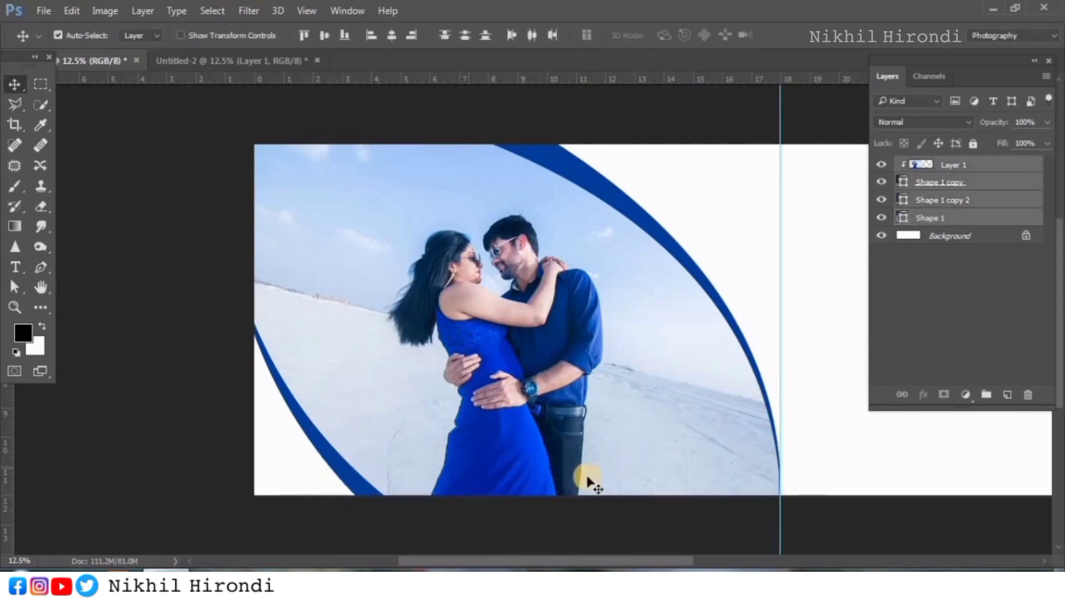
left_click_drag(625, 562, 650, 563)
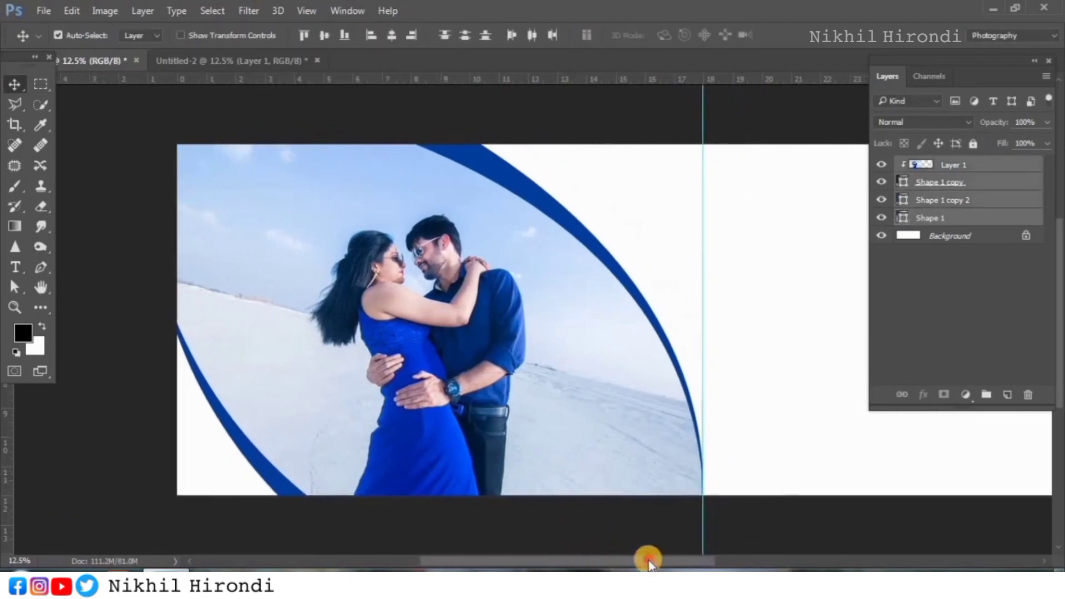
key("ctrl+t")
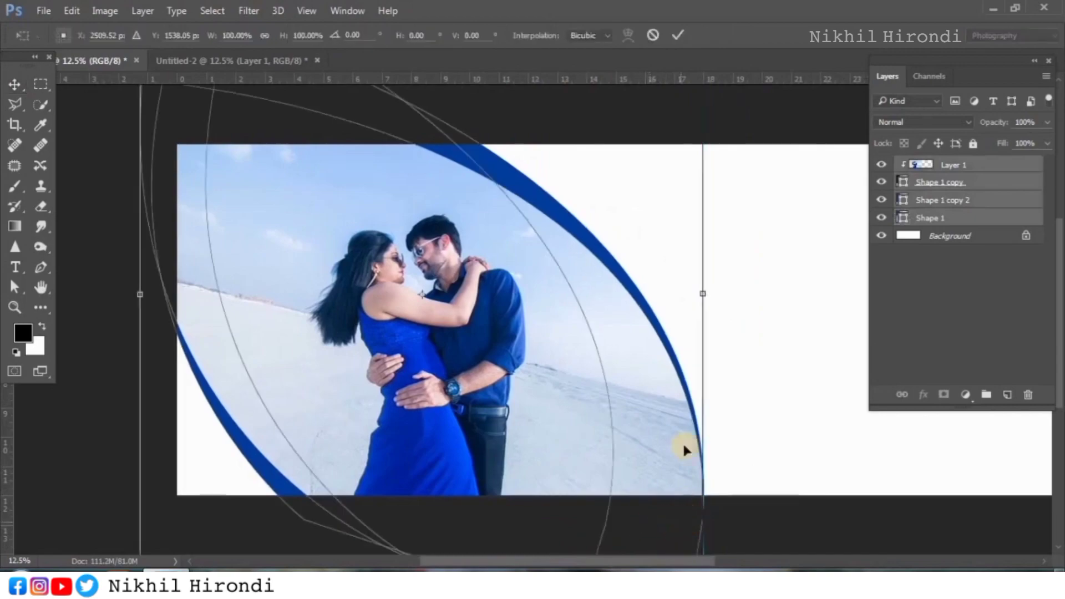
key("ctrl+minus")
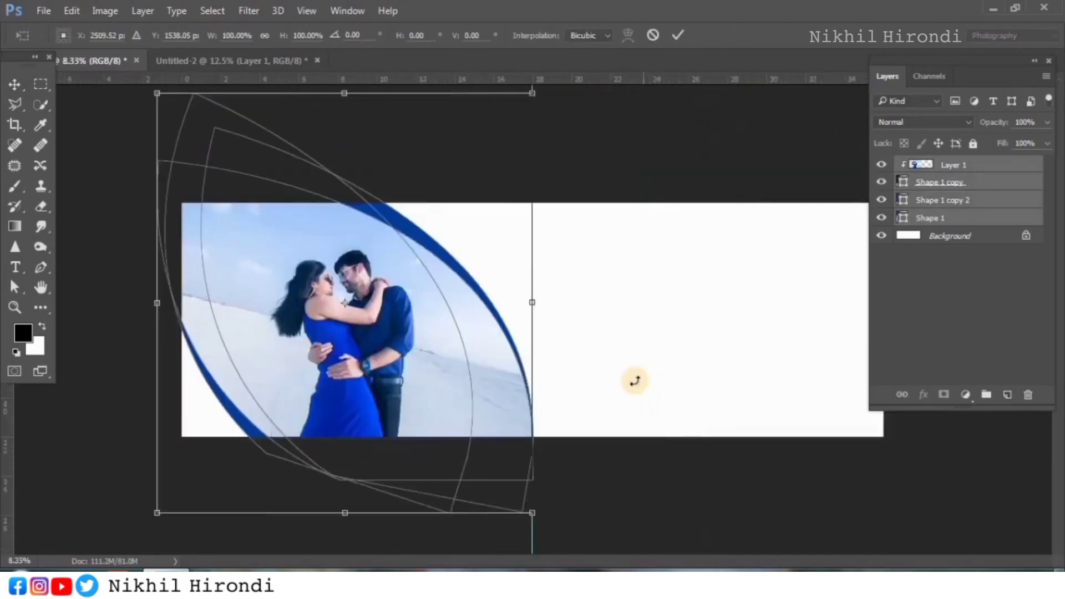
left_click_drag(533, 513, 520, 489)
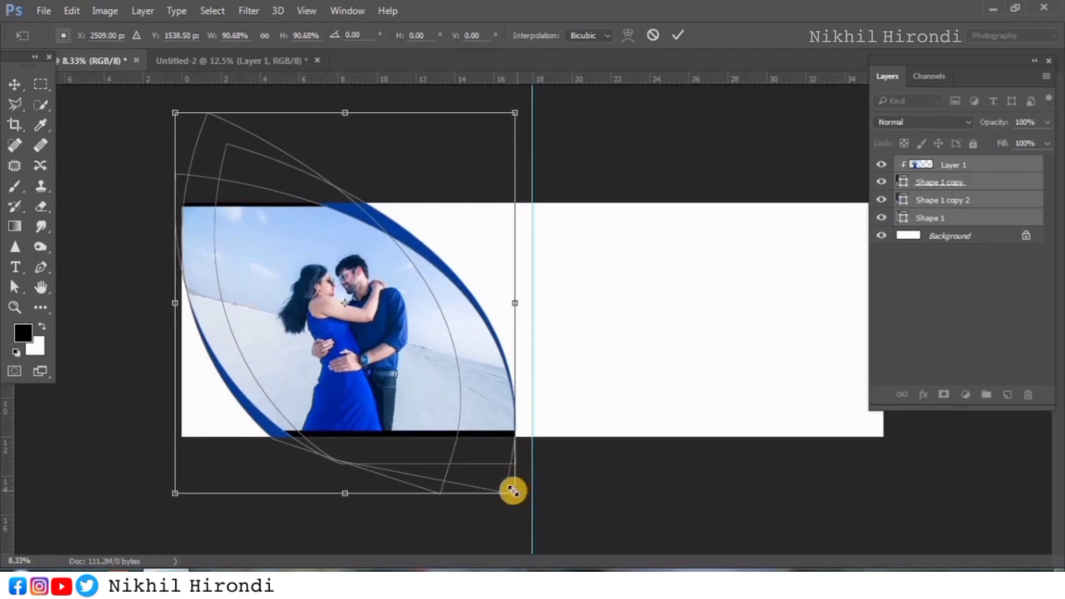
key("Return")
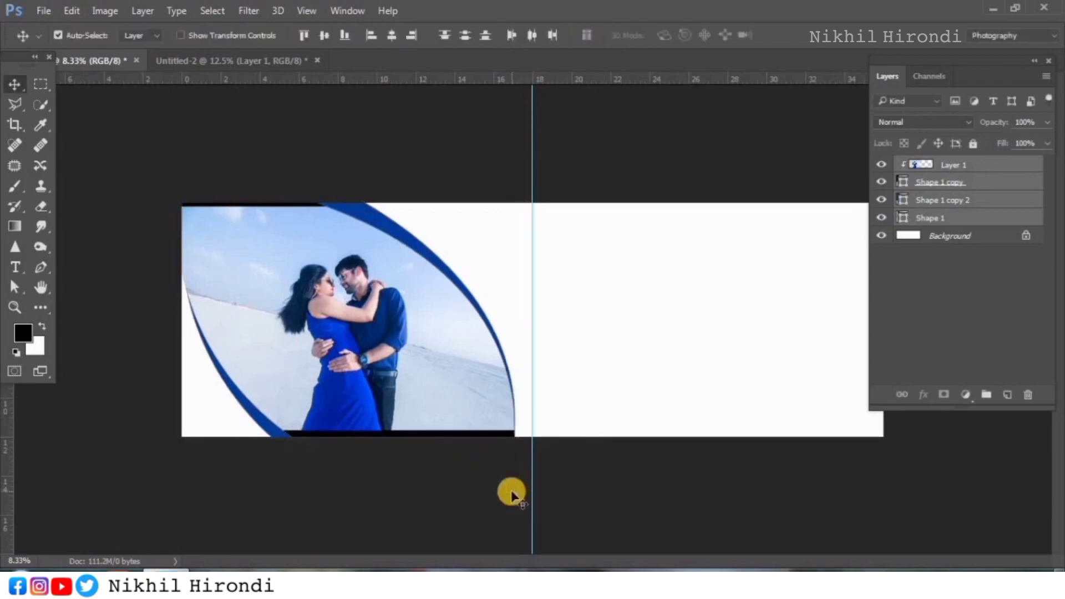
Move the photo and its blue curves down and slightly left so the photo's lower edge meets the page's bottom edge
scroll(511, 494, "up", 1)
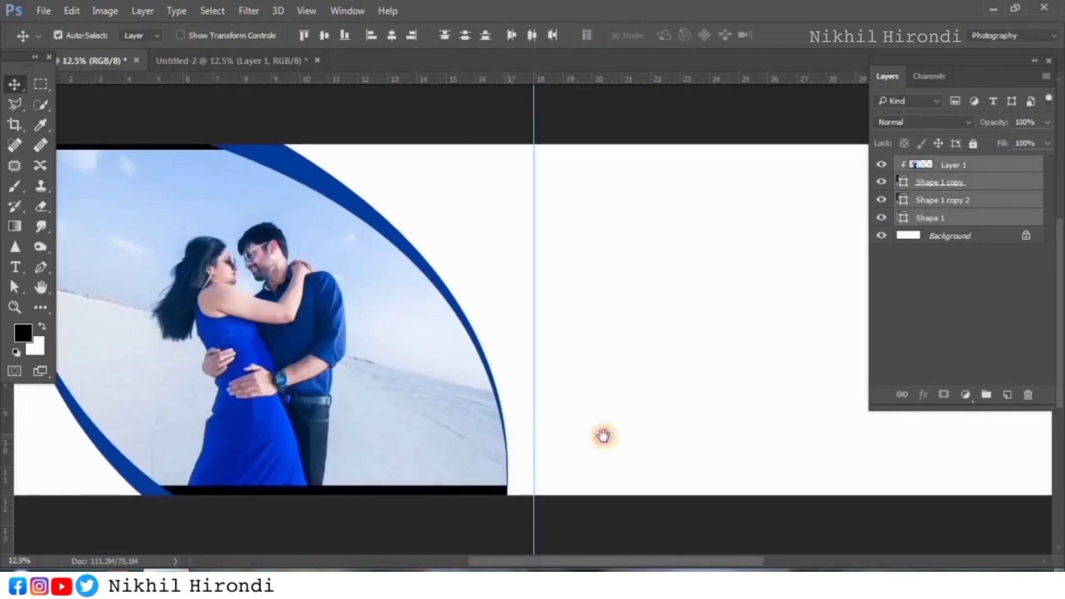
scroll(646, 433, "left", 3)
left_click_drag(645, 433, 647, 433)
left_click_drag(510, 452, 501, 466)
left_click_drag(571, 561, 531, 560)
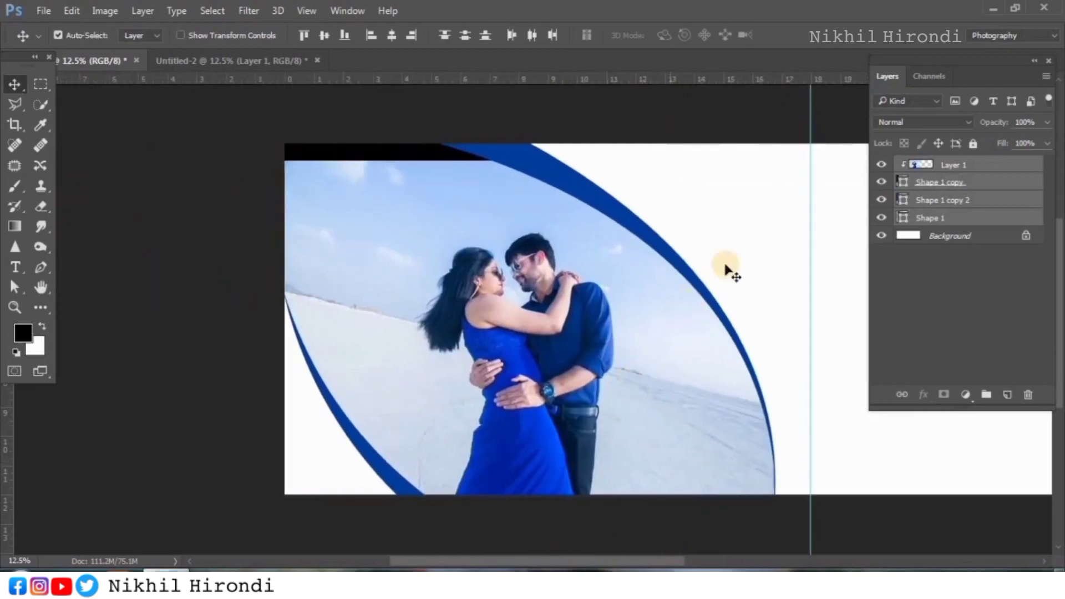
Enlarge only the clipped couple photo to about 107% so it covers the black strip at the top of the leaf shape
left_click(677, 281)
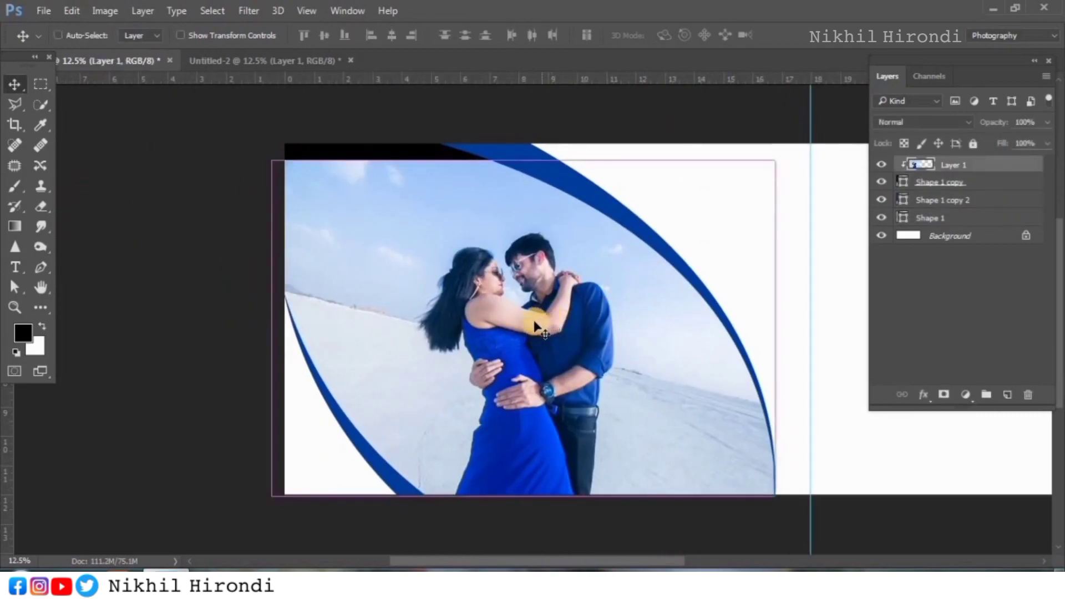
key("ctrl+t")
left_click_drag(259, 149, 242, 133)
left_click_drag(247, 134, 247, 135)
left_click_drag(235, 495, 236, 501)
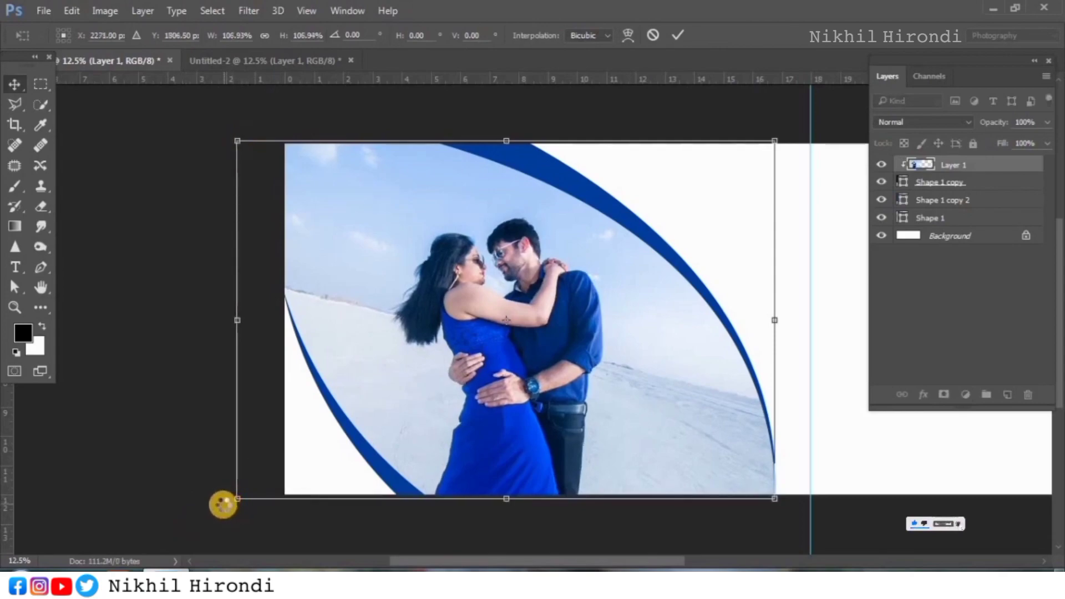
key("Return")
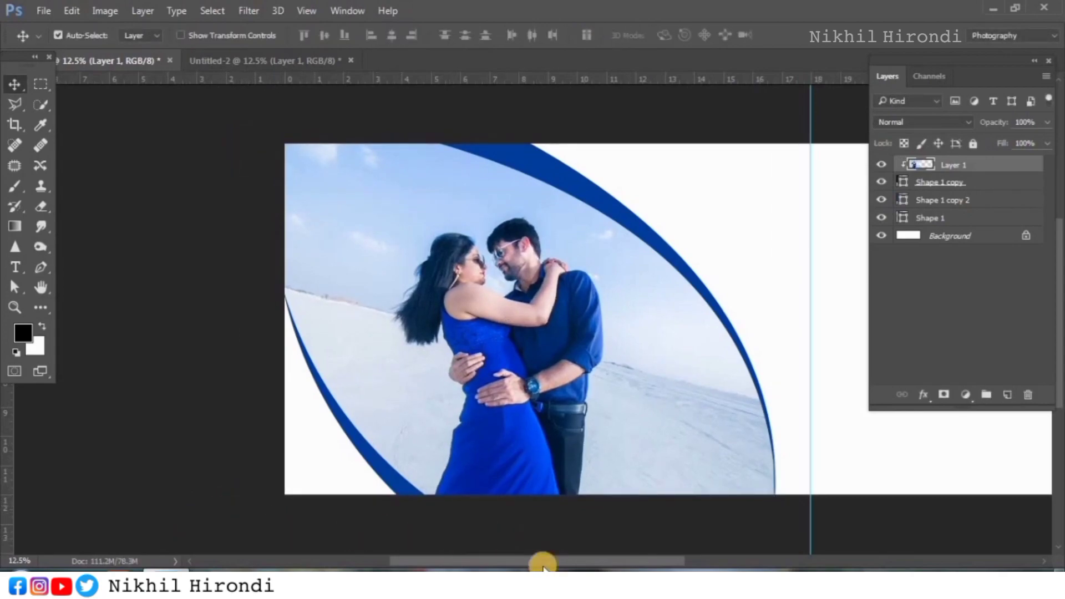
Copy the THE WEDDING text block from the Untitled-2 document onto the lower right of the couple photo
left_click_drag(553, 562, 571, 561)
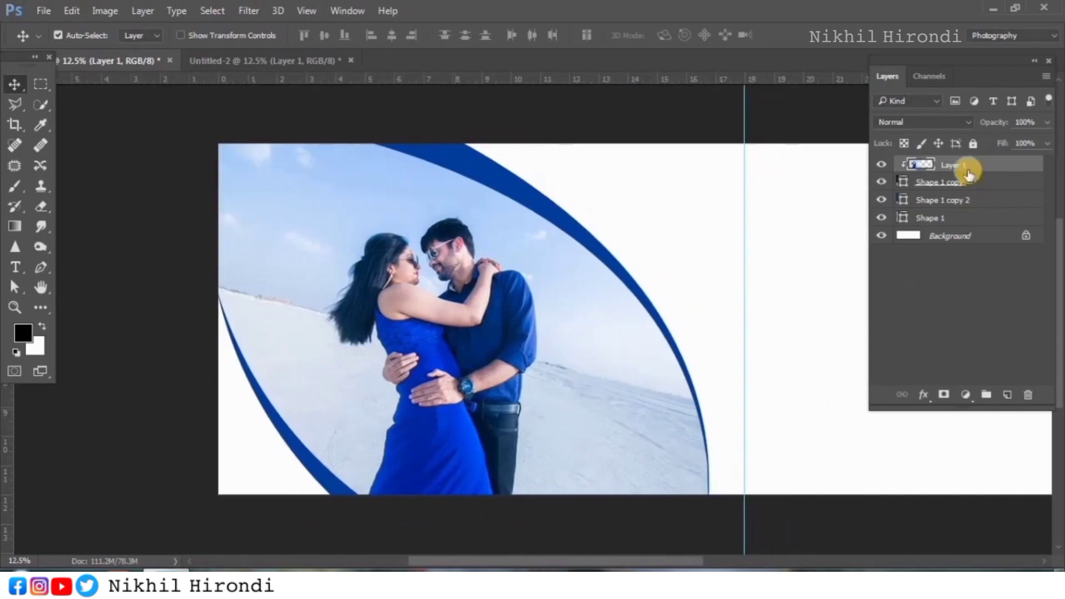
left_click(238, 60)
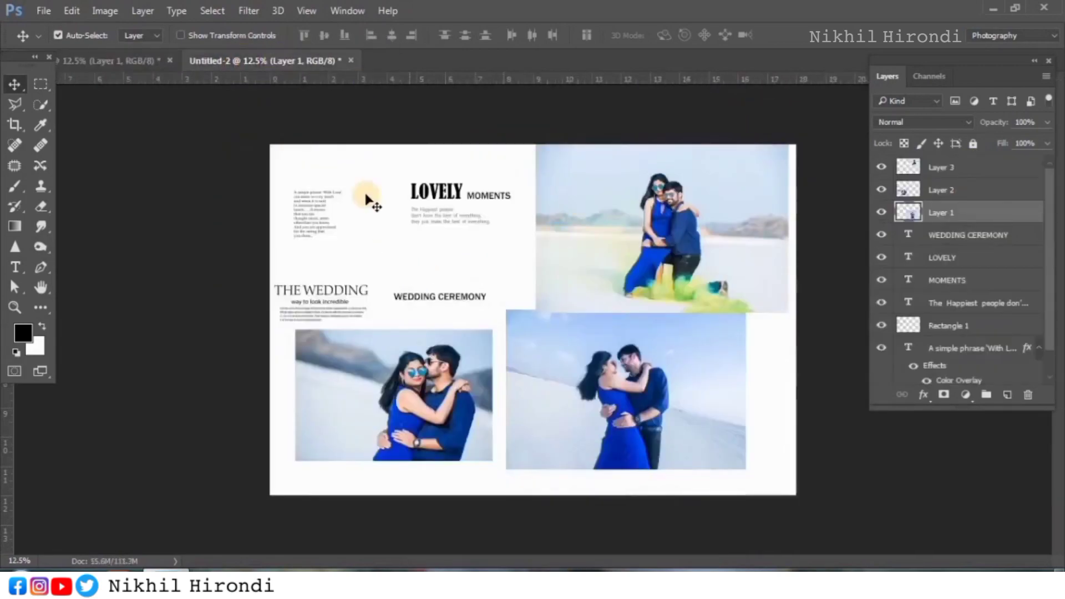
left_click_drag(348, 298, 620, 418)
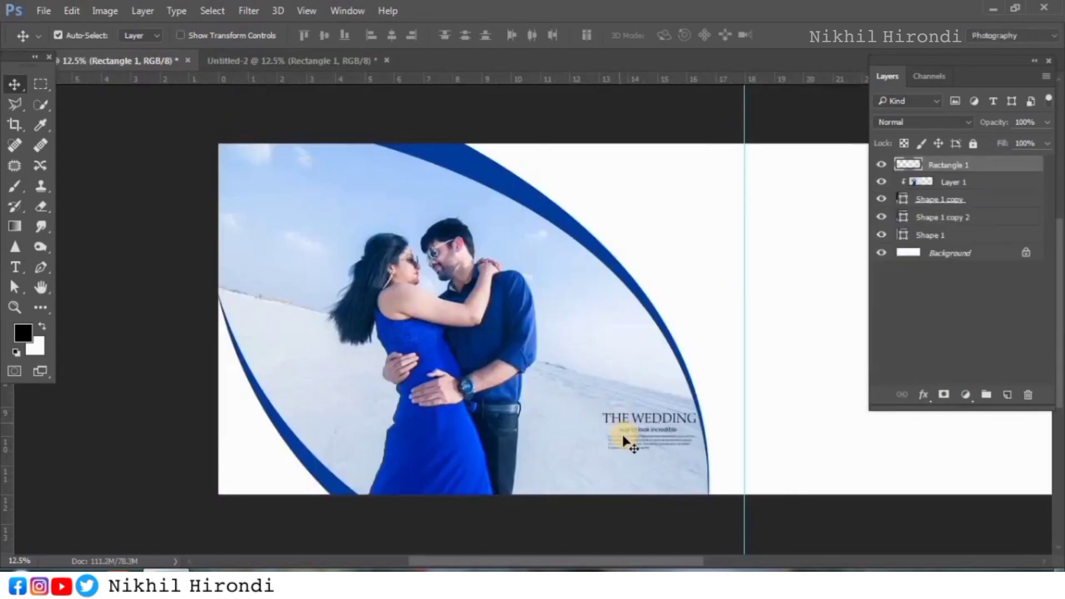
Shift the THE WEDDING text block left and slightly down, onto the sand beside the man's legs
key("ctrl+t")
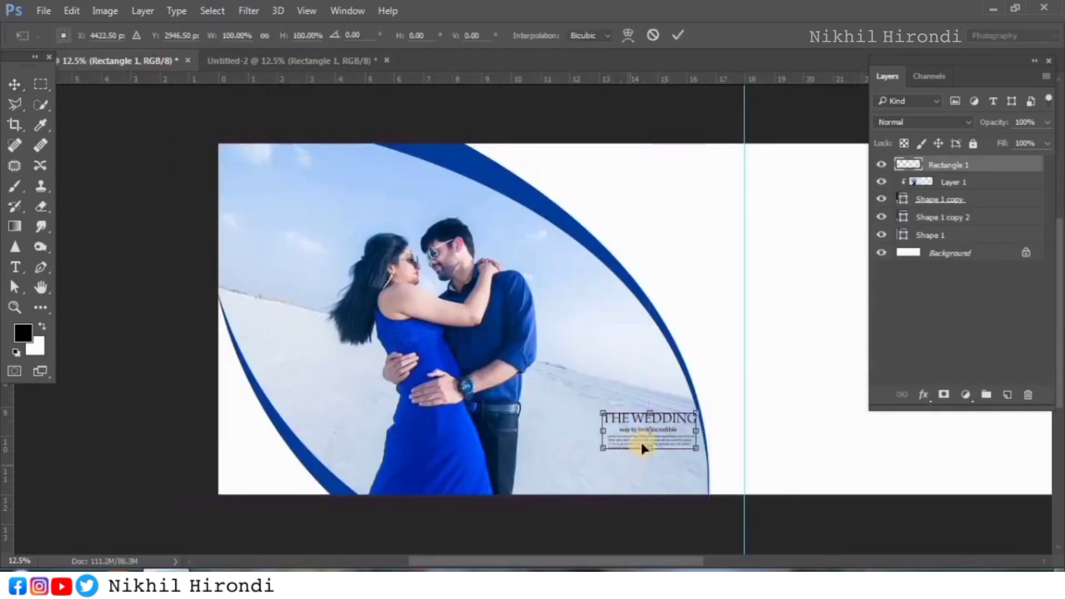
mouse_move(616, 447)
left_mouse_down()
mouse_move(612, 438)
mouse_move(613, 459)
left_mouse_up()
key("Return")
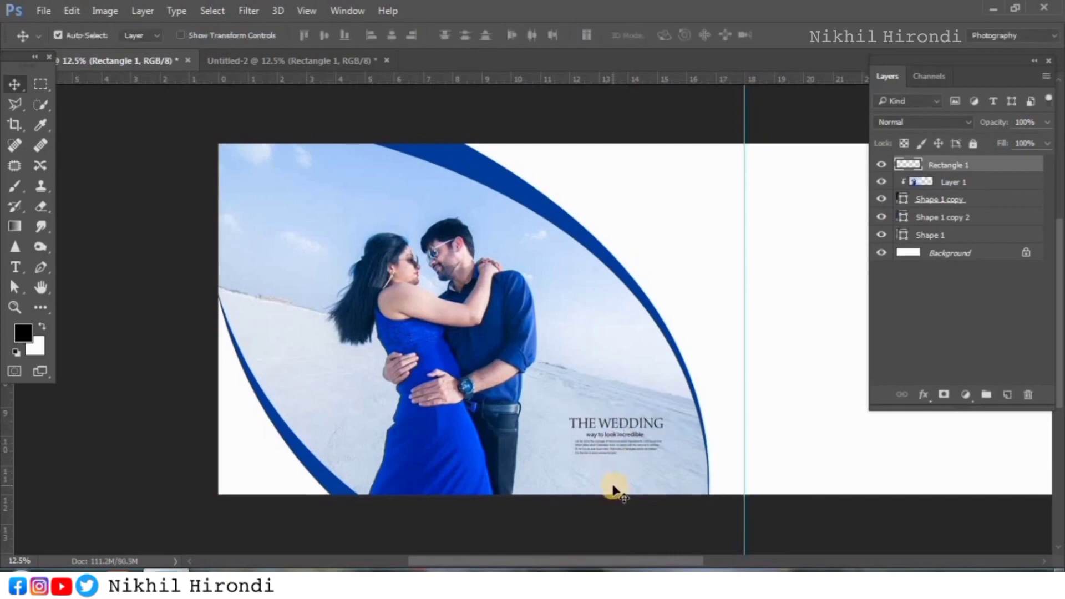
key("shift+Left")
key("shift+Left")
key("shift+Left")
key("shift+Left")
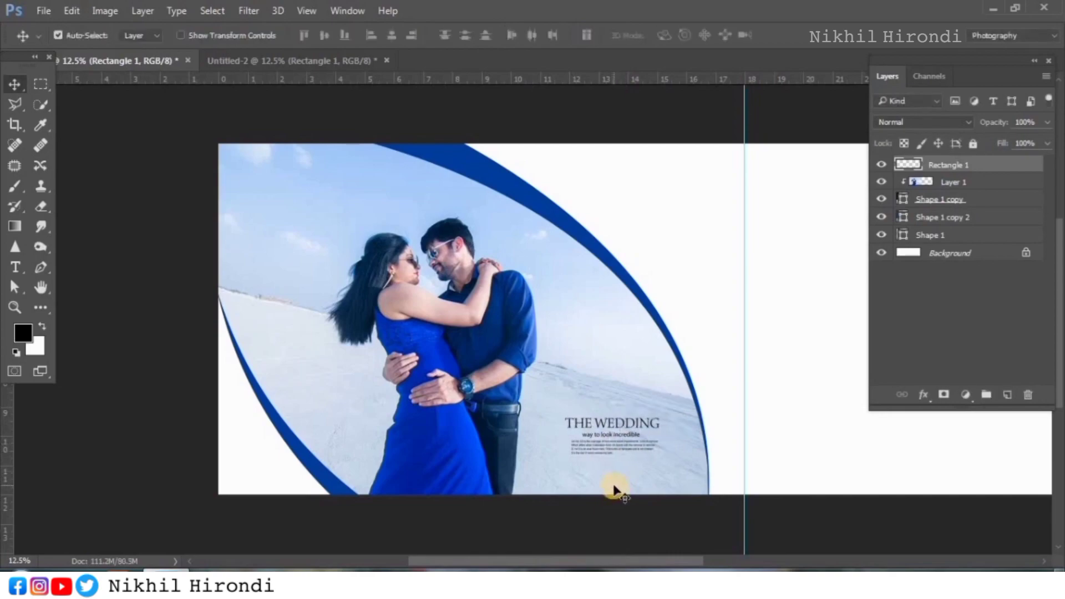
Draw a black rectangle shape about 414 x 72 px on the white area near the page's top, beyond the blue curve
left_click_drag(664, 563, 687, 563)
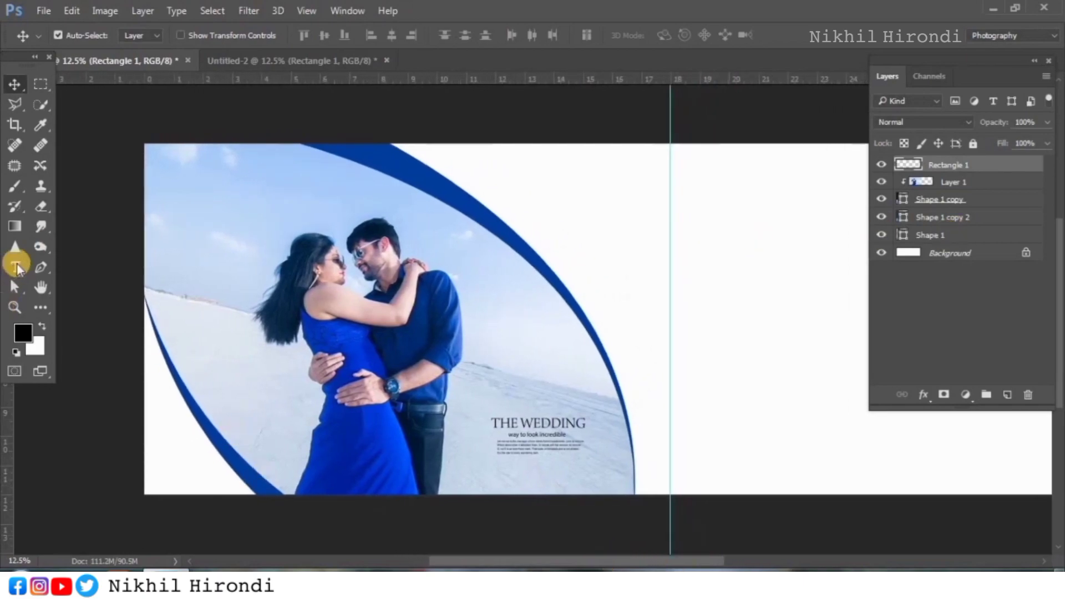
left_click(41, 307)
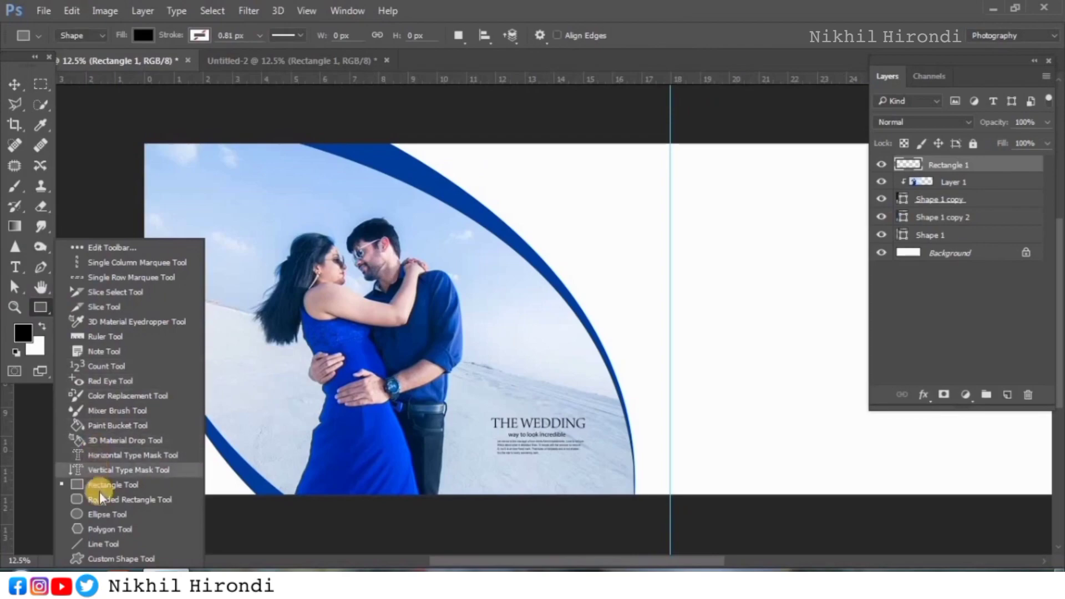
left_click(99, 486)
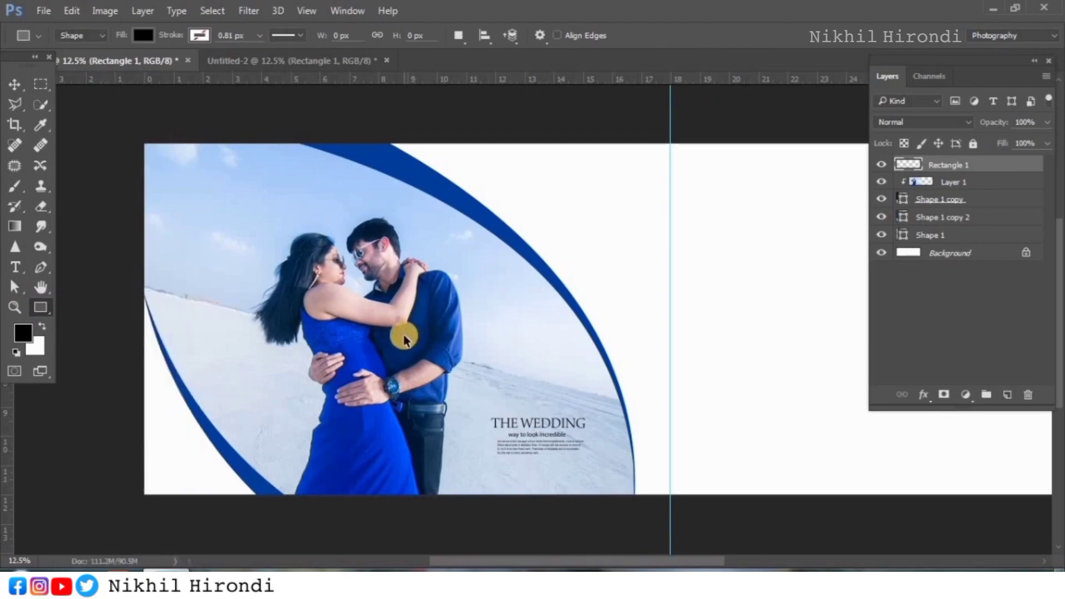
key("ctrl+plus")
left_click_drag(542, 366, 514, 459)
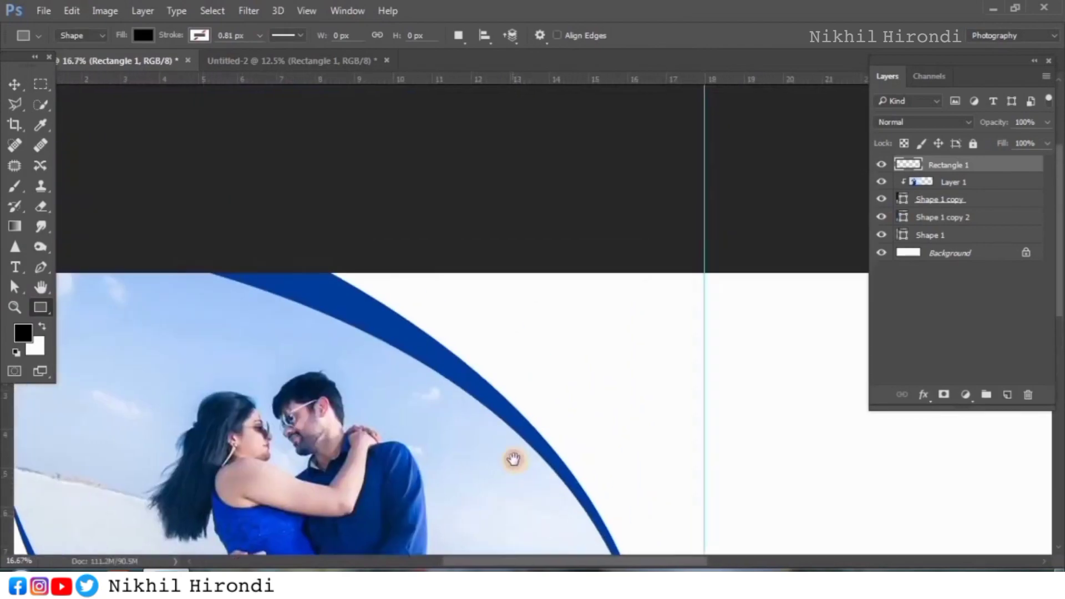
left_click_drag(521, 294, 577, 300)
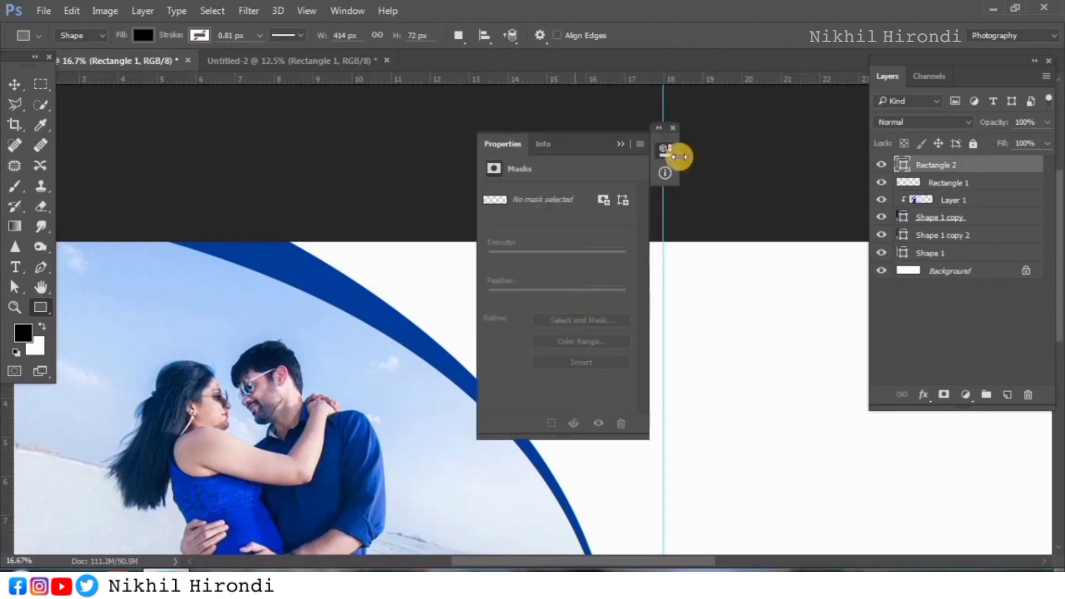
left_click(673, 125)
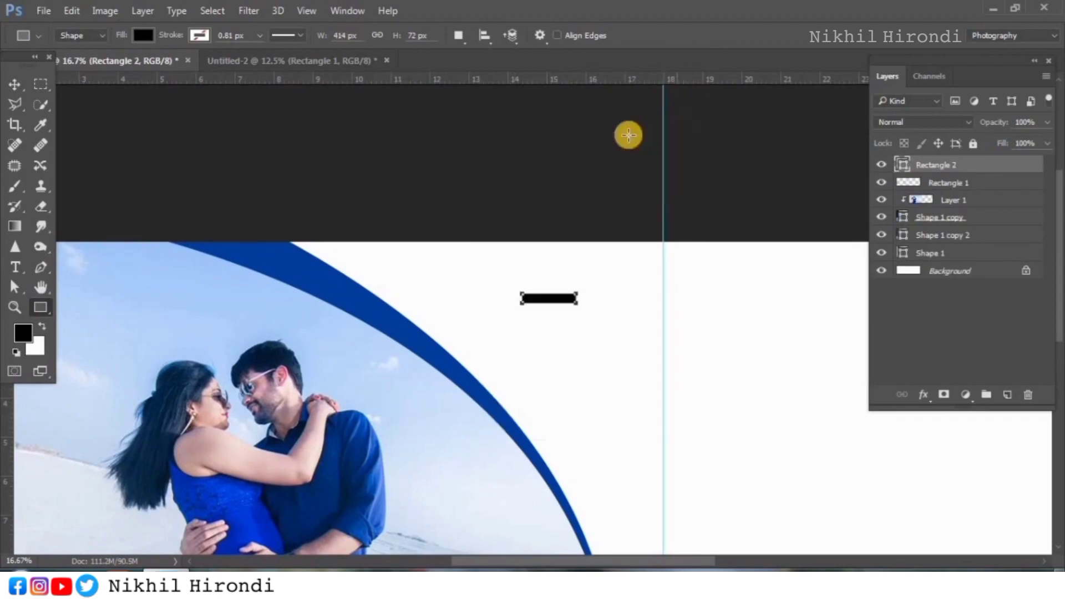
Move the small rectangle right and slightly up, and fill it with #073e96 sampled from the blue curve
left_click(12, 83)
left_click_drag(561, 300, 615, 292)
double_click(903, 166)
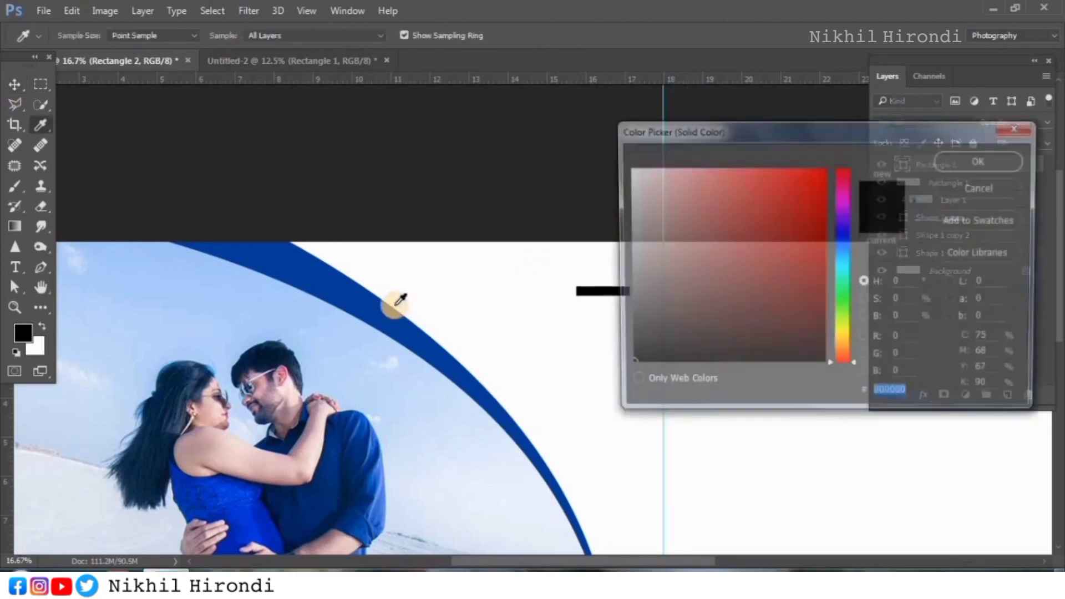
left_click(384, 317)
left_click(977, 161)
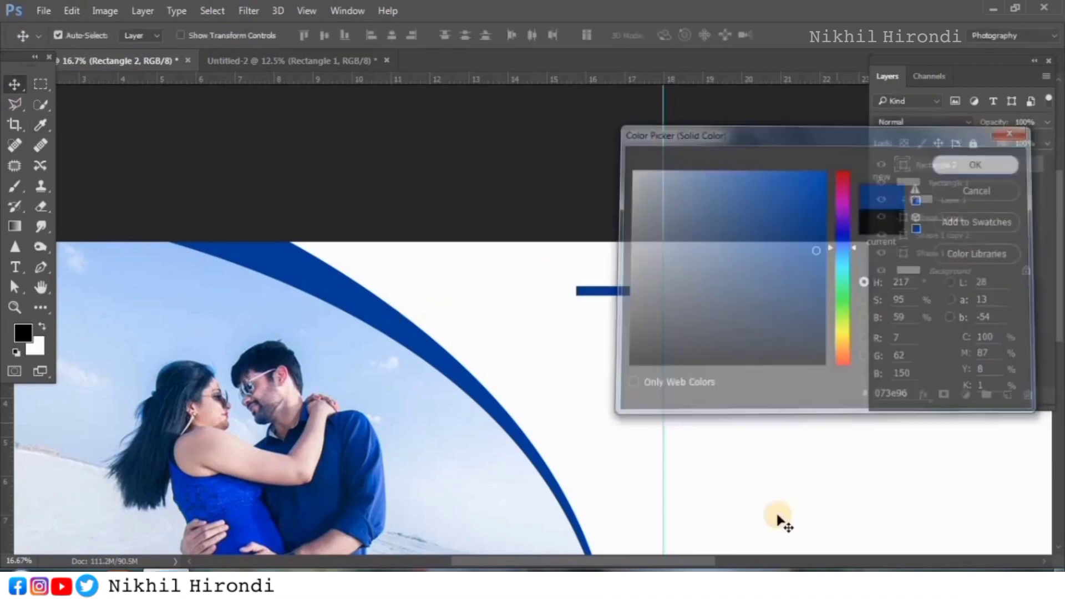
Duplicate the blue bar and narrow the copy to about 24.64% of its width at the bar's left end
key("ctrl+j")
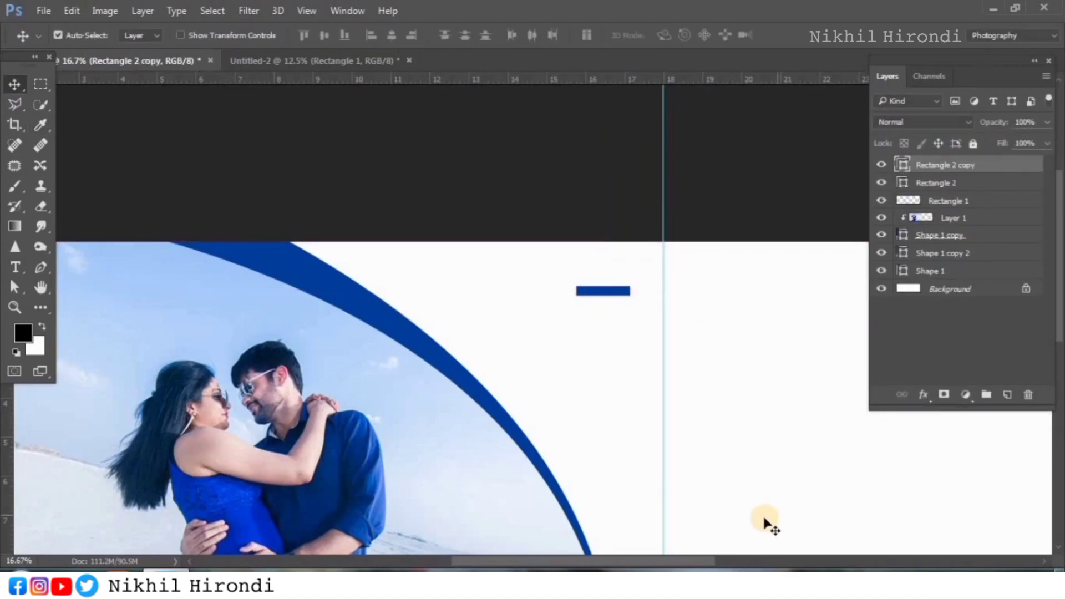
key("ctrl+t")
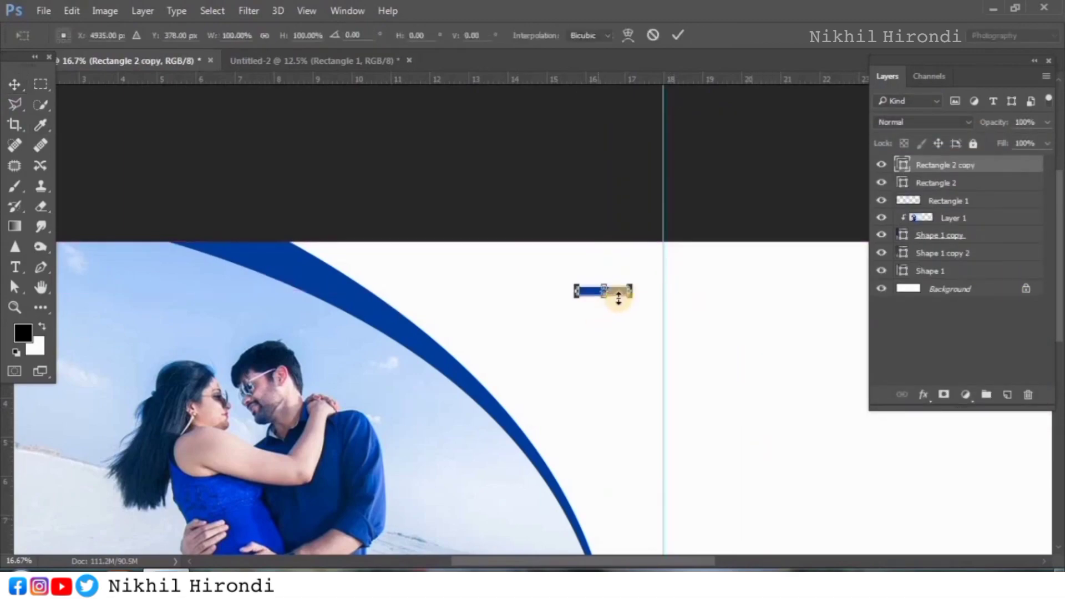
mouse_move(605, 292)
left_mouse_down()
mouse_move(571, 295)
mouse_move(589, 292)
left_mouse_up()
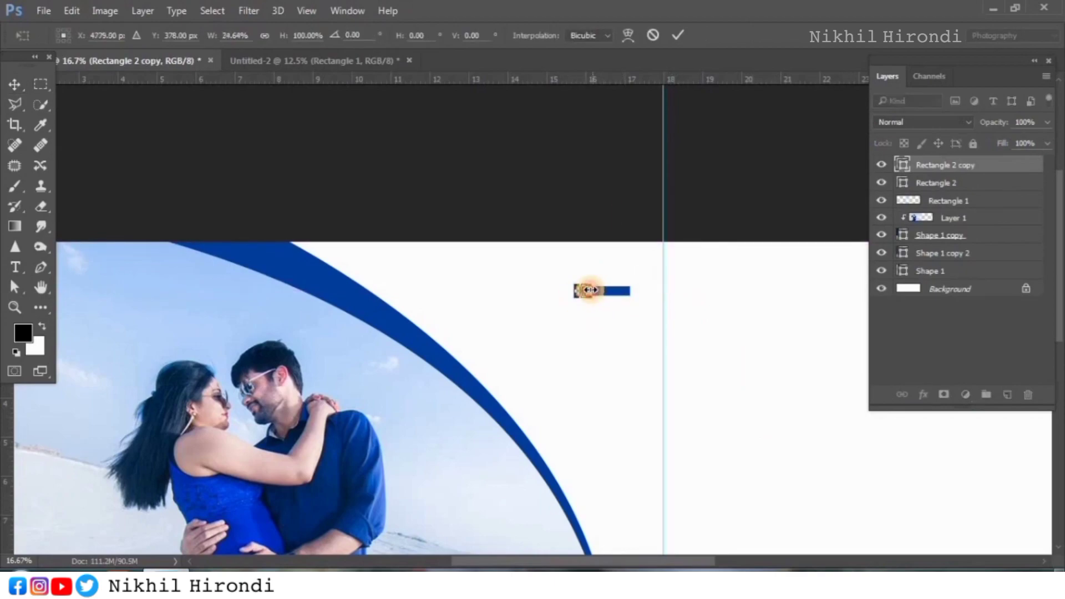
key("Return")
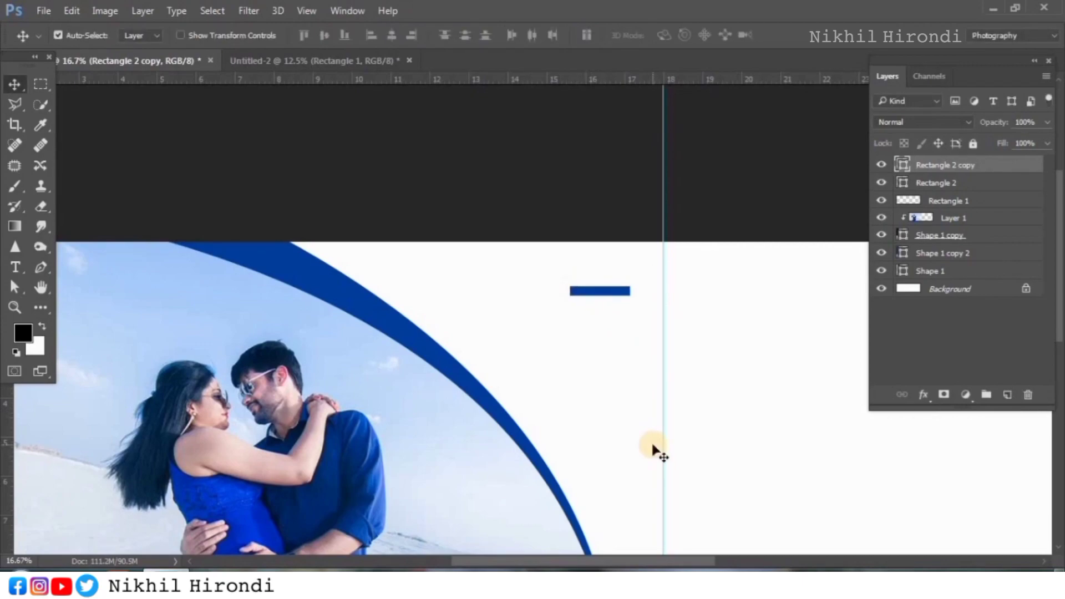
Set the small block just off the bar's left end with a thin gap and duplicate it once further left
key("shift+Right")
key("shift+Right")
key("alt+shift+Right")
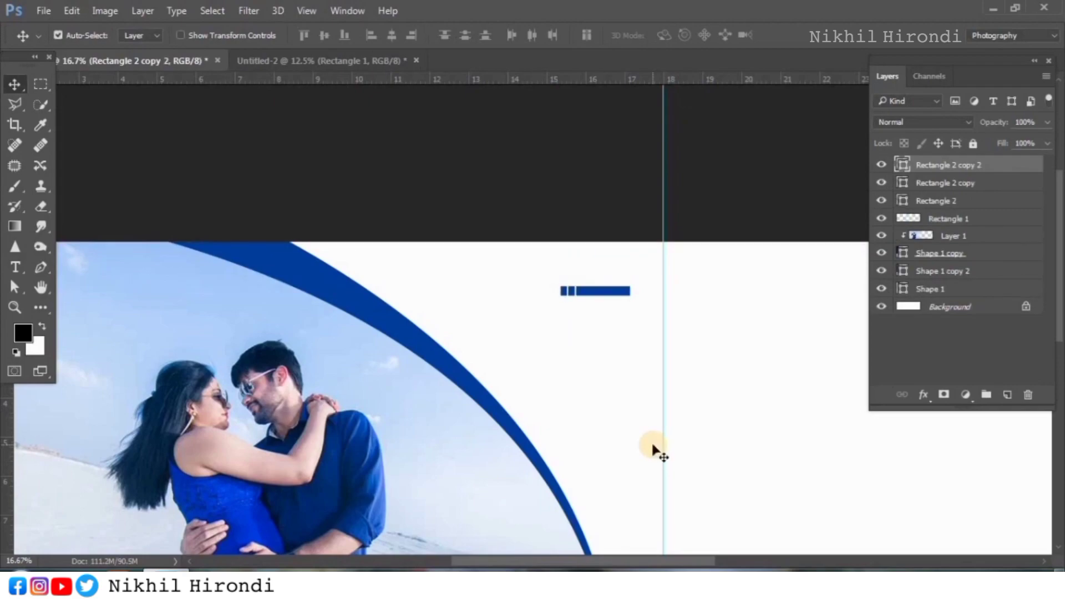
Fill the leftmost small block, Rectangle 2 copy 2, with the light blue #6e8bb9
double_click(902, 167)
left_click(715, 224)
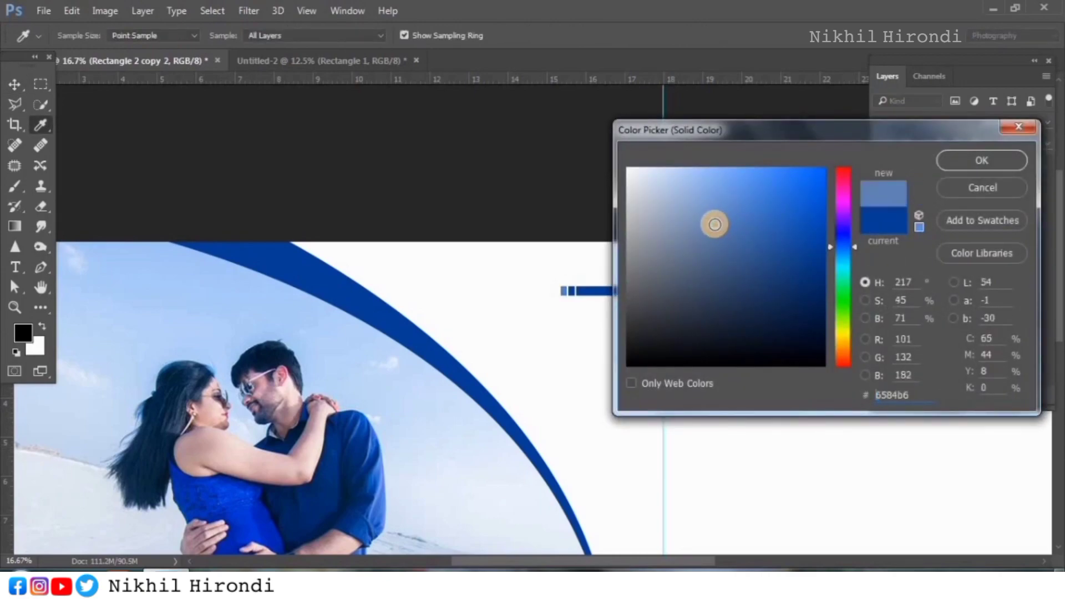
left_click(708, 222)
left_click(946, 164)
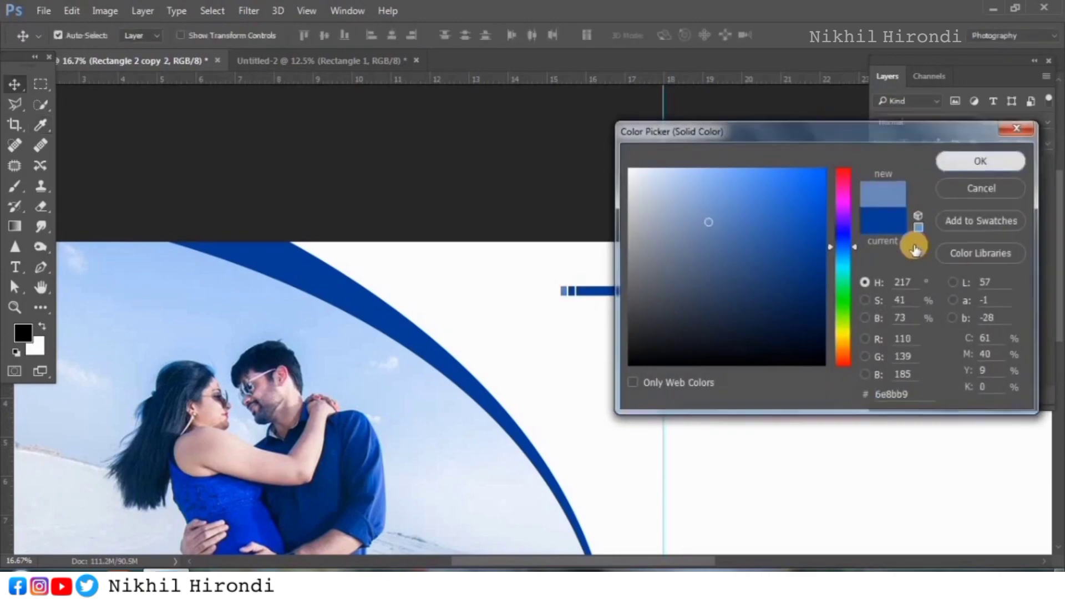
Fill the middle small block, Rectangle 2 copy, with the medium blue #41659f
double_click(903, 185)
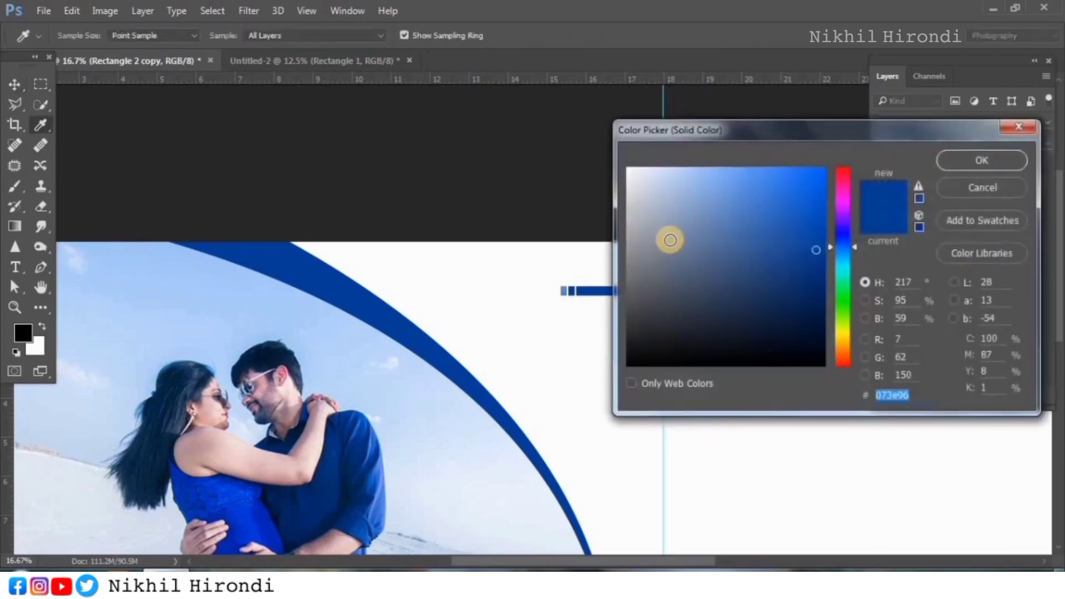
left_click(722, 224)
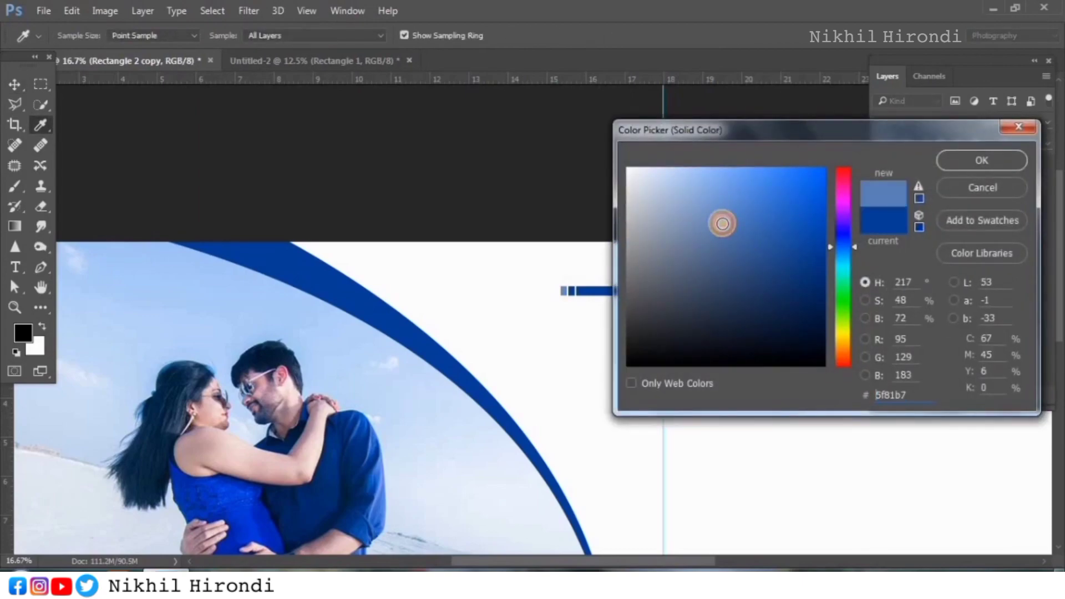
left_click(749, 250)
left_click(745, 247)
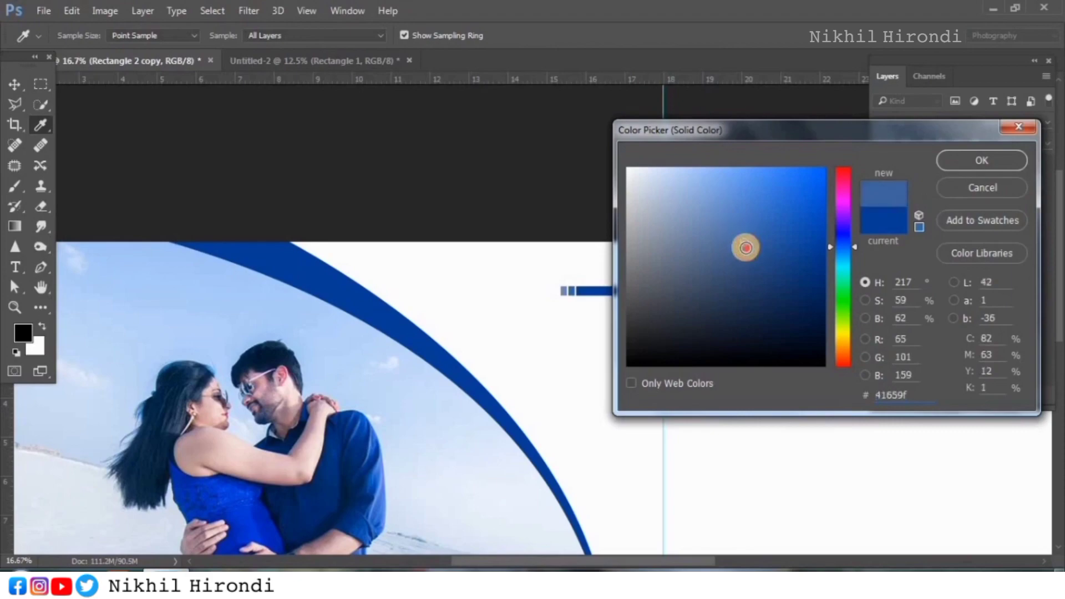
left_click(958, 162)
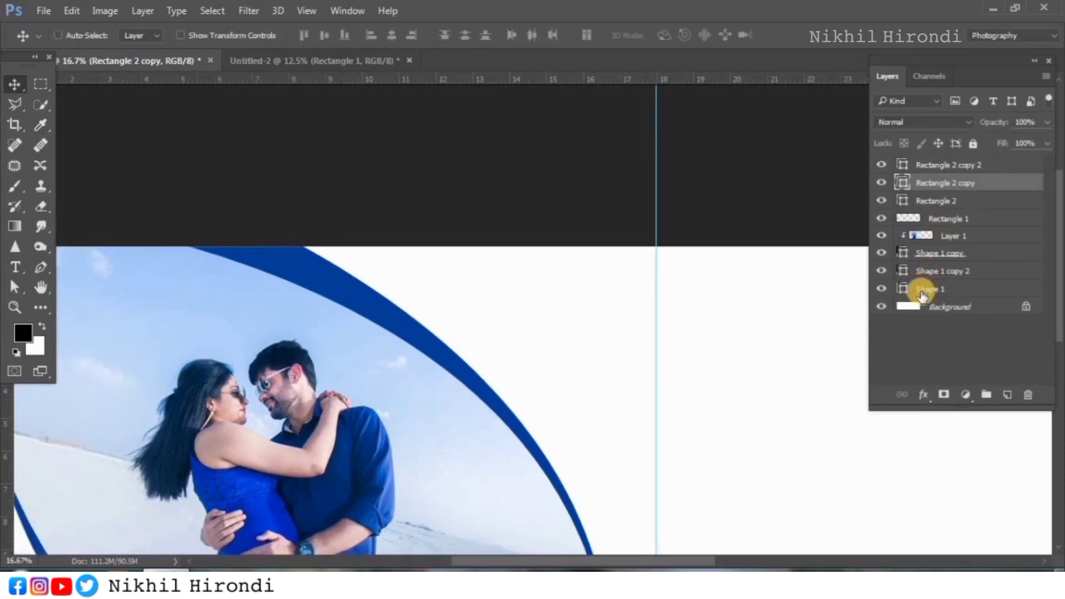
Select Rectangle 2 and its two copies together and move the graded bar slightly down and left
key("ctrl+minus")
scroll(655, 449, "down", 3)
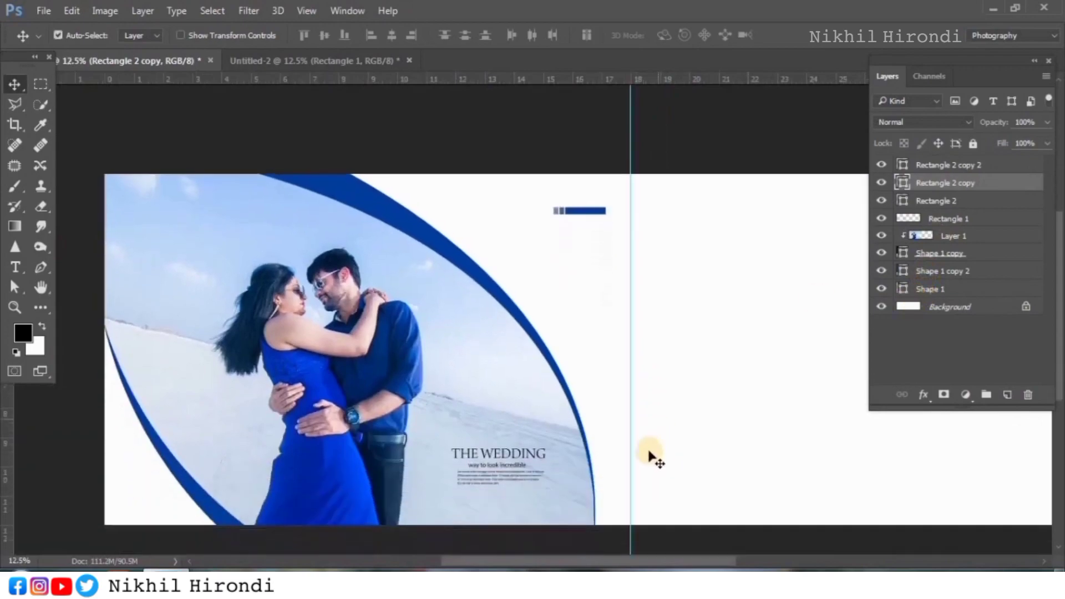
left_click(931, 206)
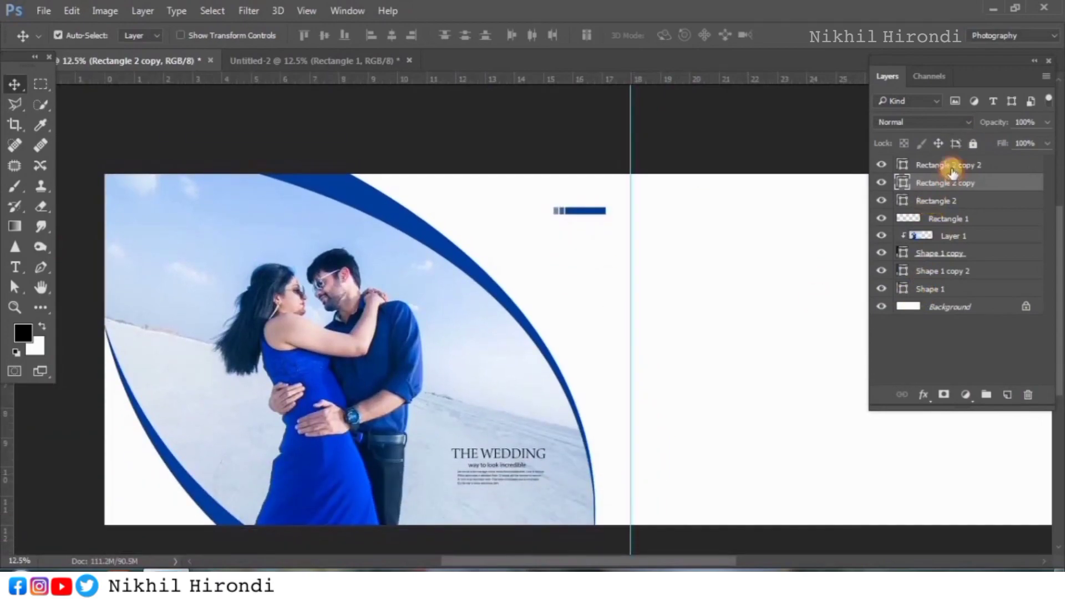
left_click(917, 165, "shift")
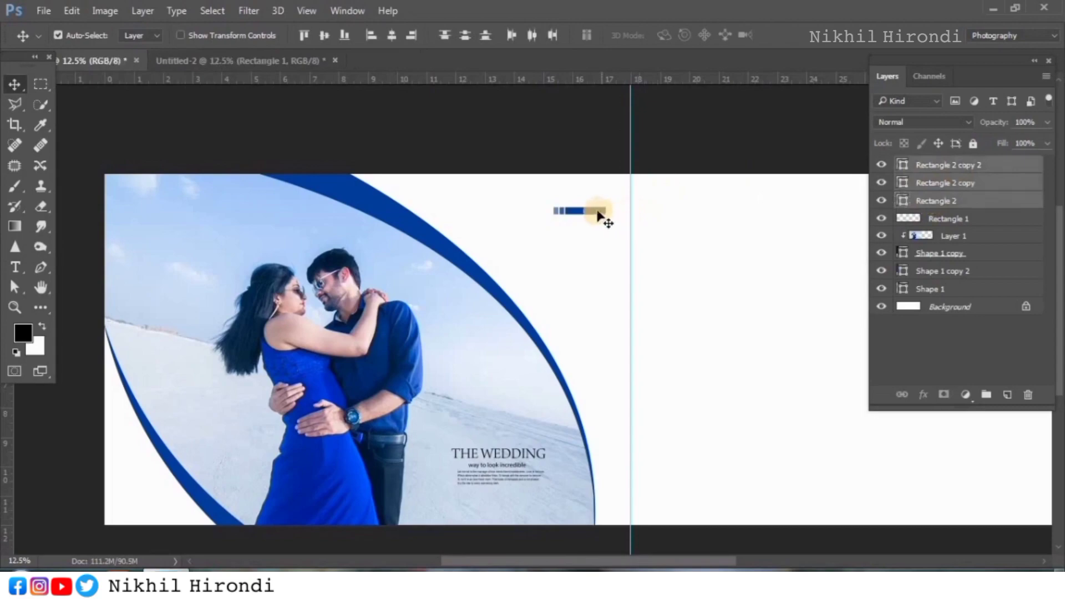
left_click_drag(597, 220, 594, 228)
Draw a closed Pen shape about 4352 x 3048 px in the right page's lower-right corner, with a convex curve from bottom edge to right edge
left_click_drag(591, 561, 680, 561)
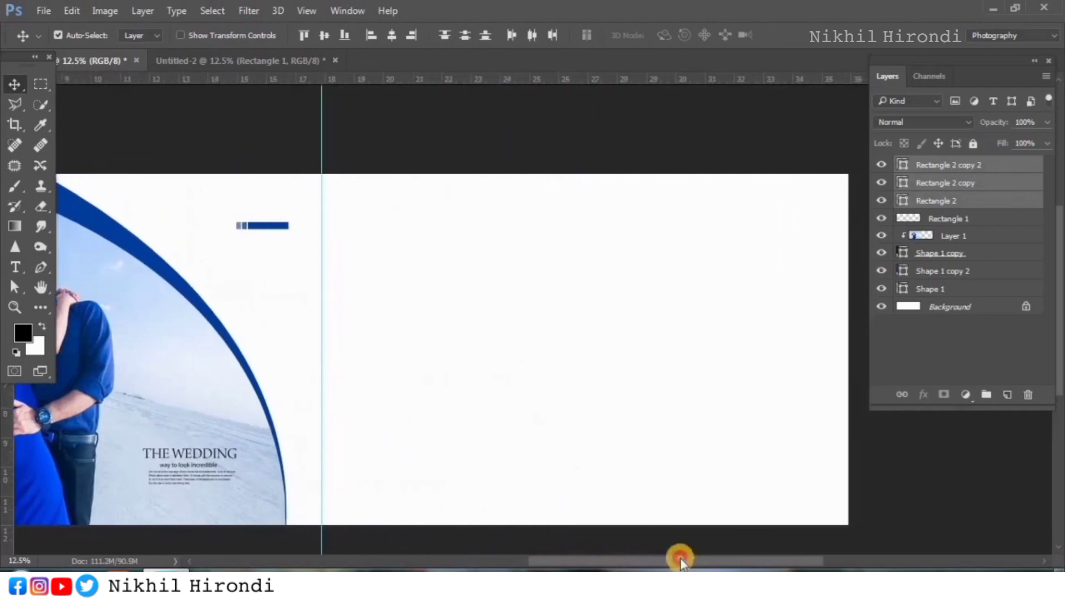
left_click(1023, 165)
key("p")
scroll(635, 493, "right", 3)
left_click(315, 523)
left_click_drag(740, 232, 1045, 208)
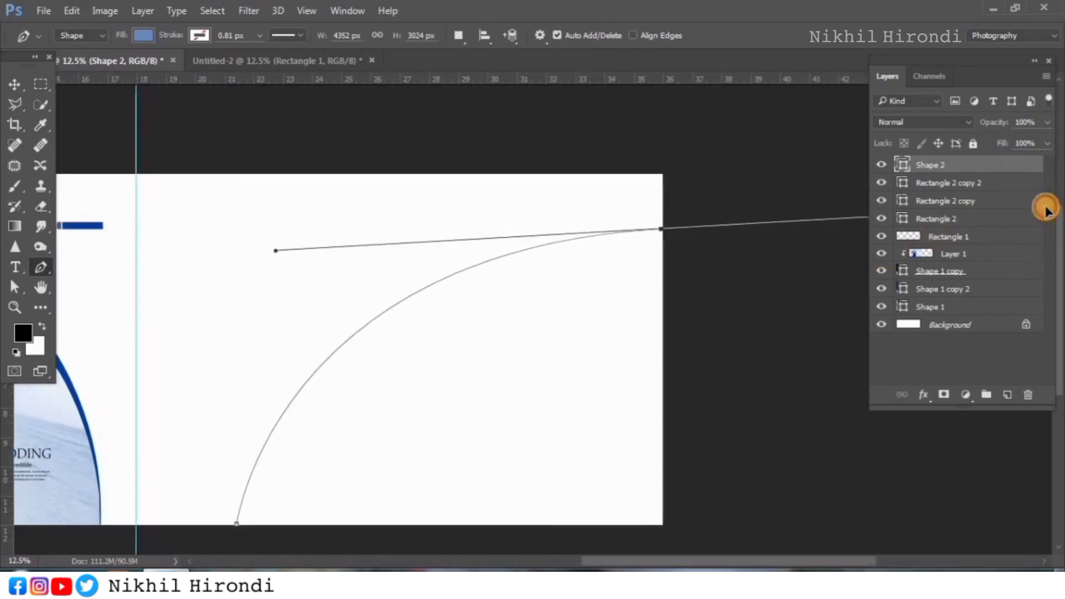
left_click(661, 230)
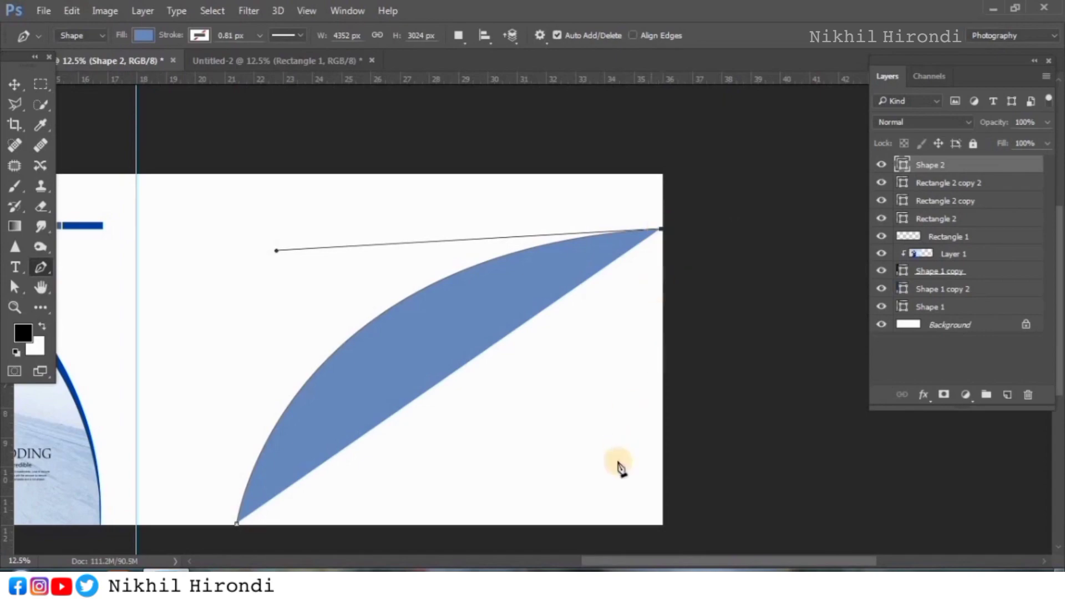
left_click(664, 526)
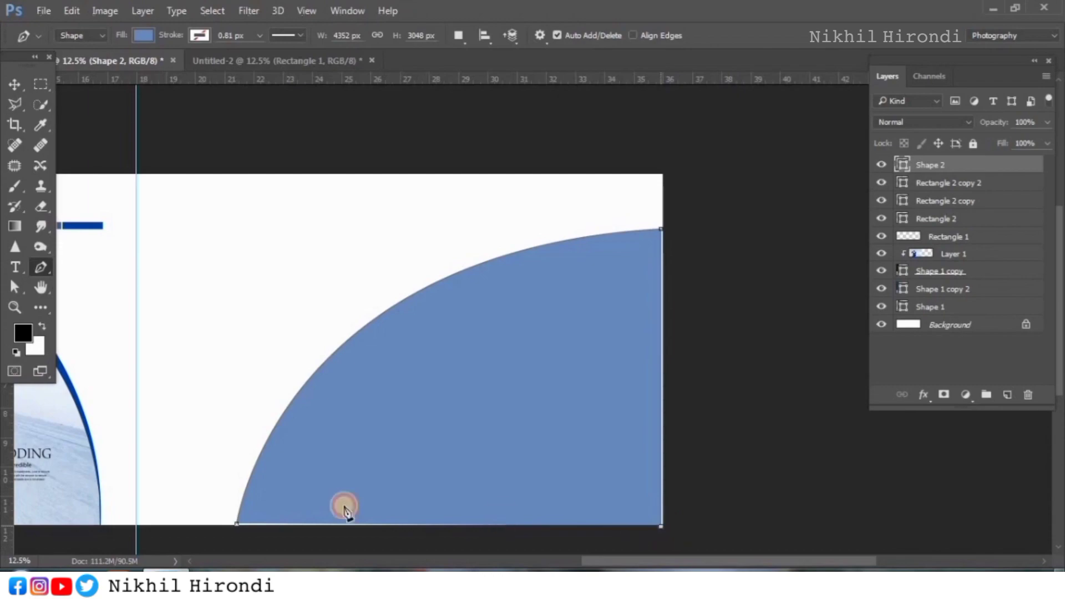
left_click(238, 525)
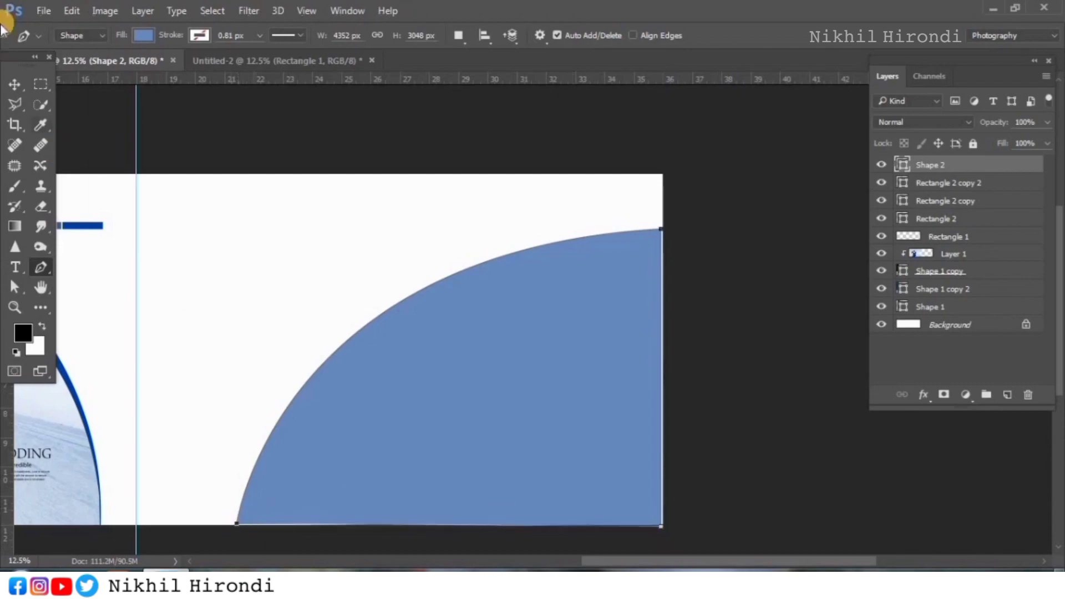
Enlarge the curved corner shape slightly and shift it so it overlaps the page's right and bottom edges
left_click(15, 84)
key("ctrl+t")
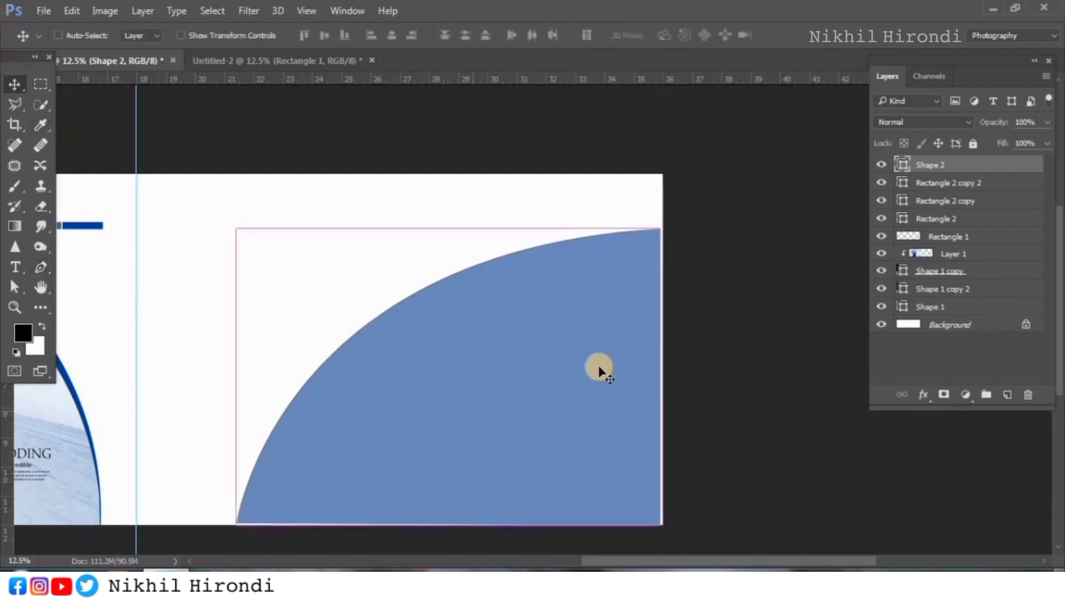
left_click_drag(660, 230, 683, 212)
left_click_drag(622, 288, 625, 288)
key("Return")
left_click_drag(544, 343, 577, 335)
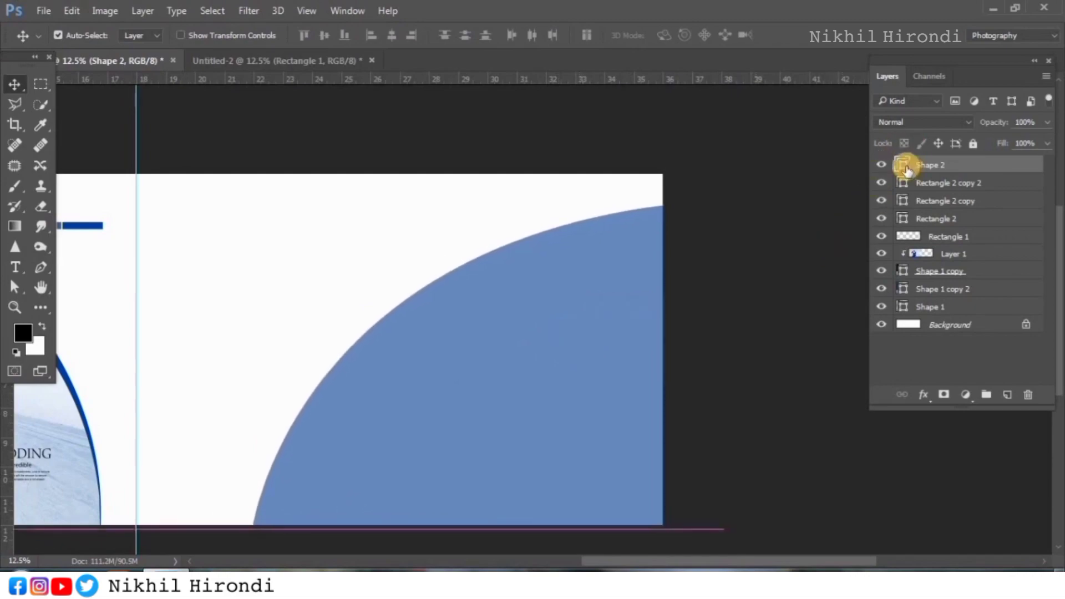
Fill the curved corner shape, Shape 2, with black #000000
double_click(903, 165)
left_click_drag(649, 311, 581, 397)
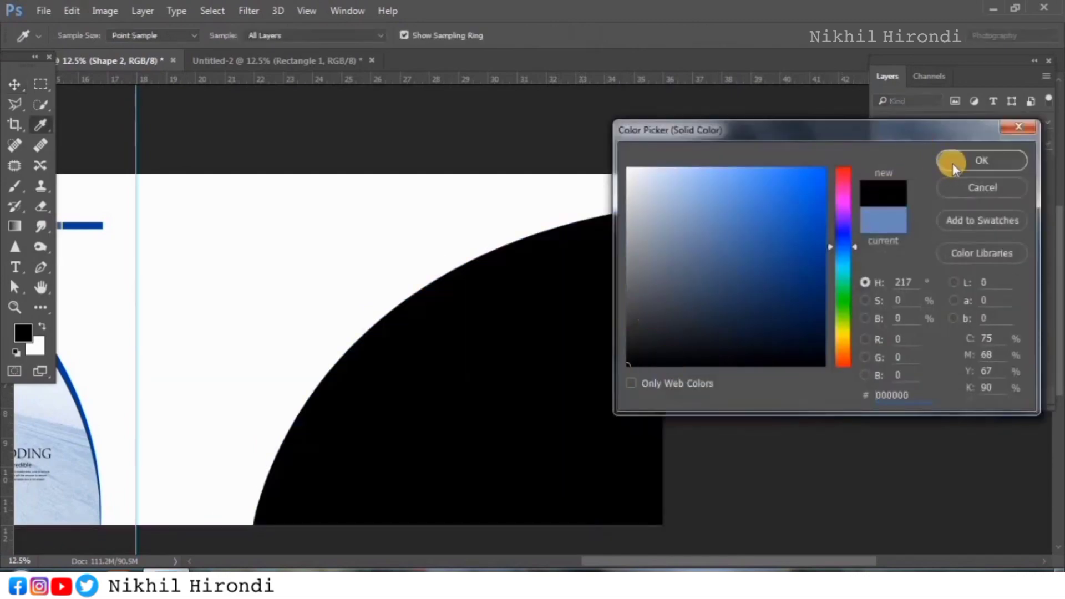
left_click(952, 162)
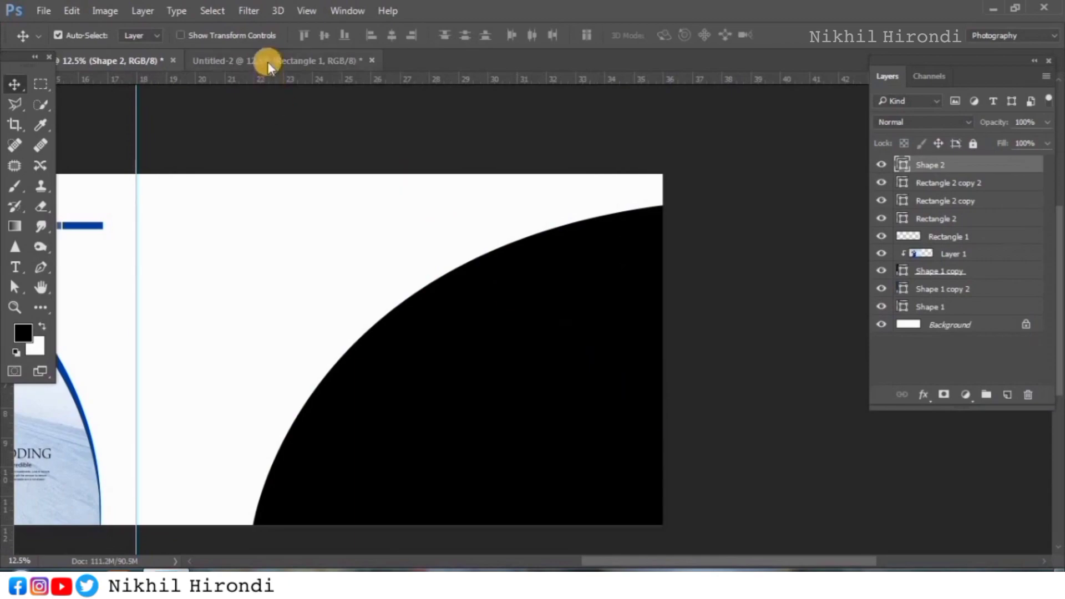
Bring the couple photo with the yellow smoke from Untitled-2 onto the black shape and clip it to that shape
left_click(265, 62)
left_click_drag(679, 258, 565, 364)
right_click(987, 162)
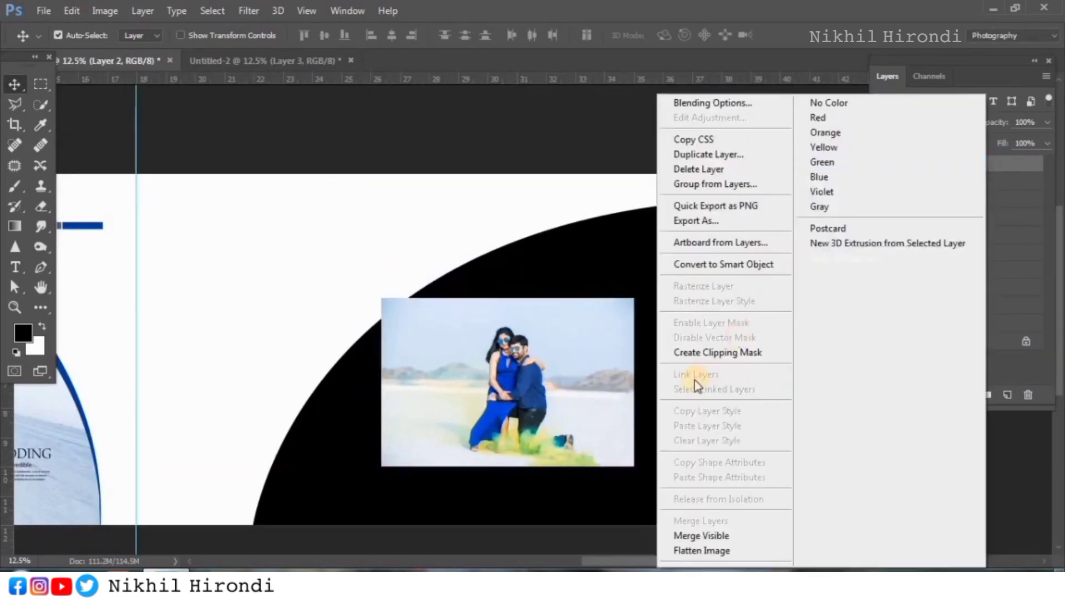
left_click(698, 353)
Enlarge the clipped photo to cover the whole curved shape, with the couple fully inside it
key("ctrl+t")
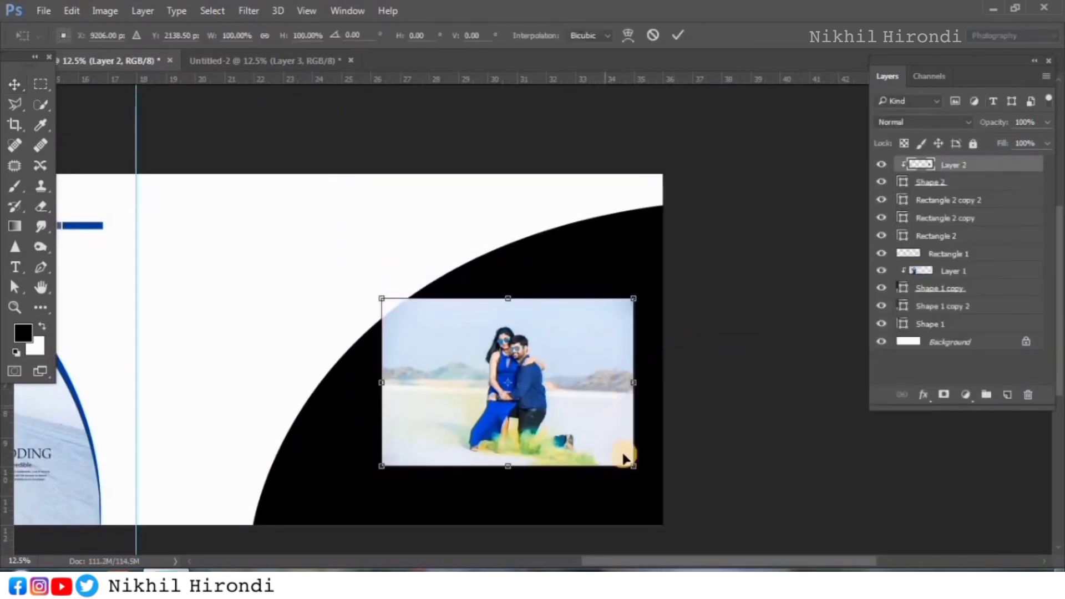
left_click_drag(634, 467, 756, 526)
mouse_move(482, 389)
left_mouse_down()
mouse_move(505, 366)
mouse_move(483, 376)
left_mouse_up()
key("Return")
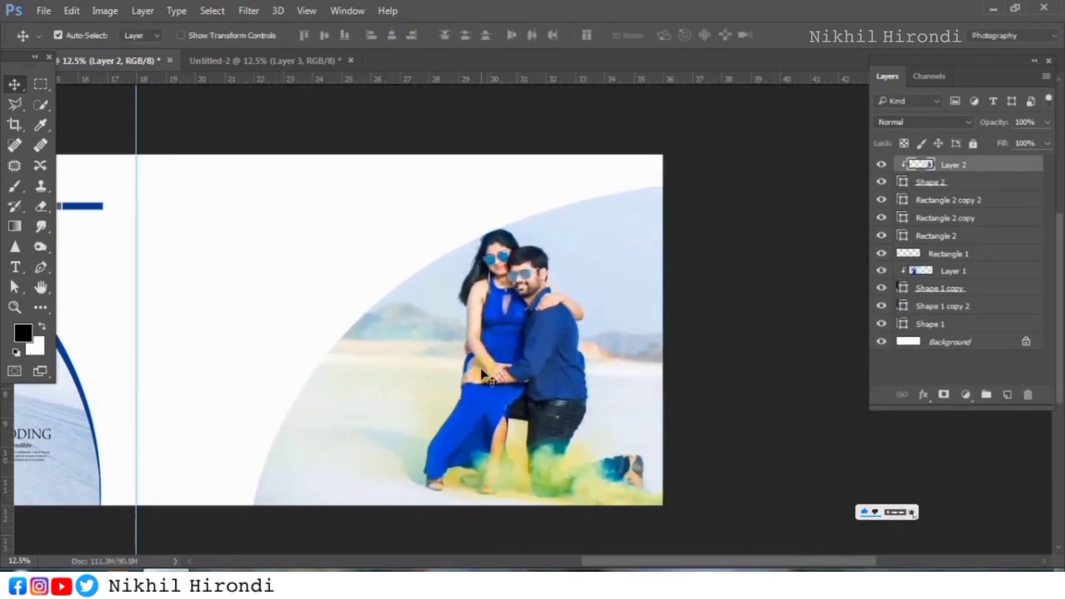
Duplicate Shape 2 beneath the photo and fill the lower original with the blue sampled from the left page's curve
left_click(978, 188)
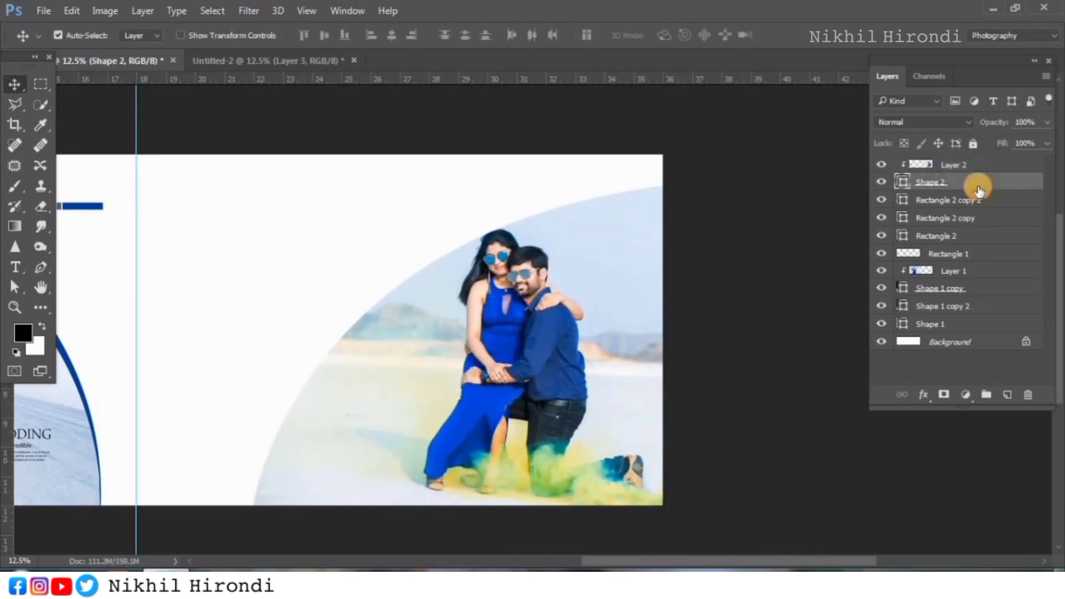
key("ctrl+j")
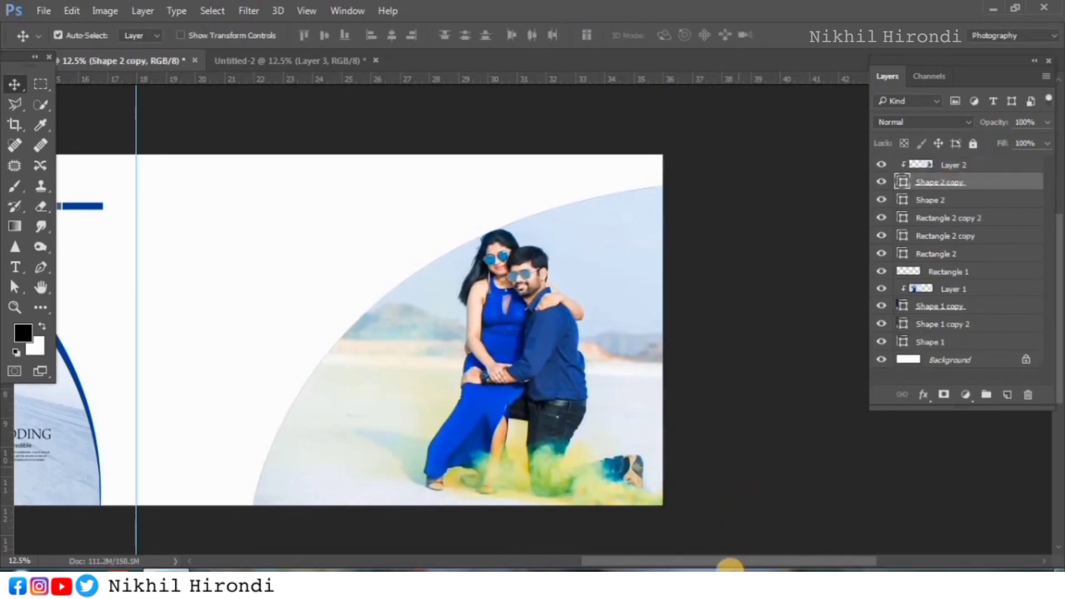
left_click_drag(747, 561, 699, 560)
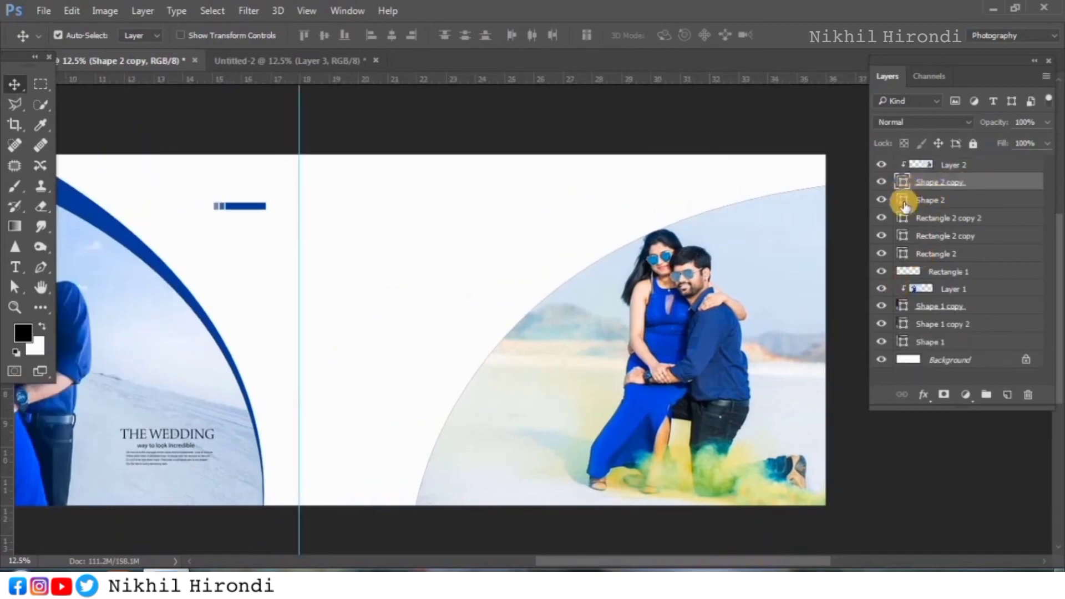
double_click(904, 201)
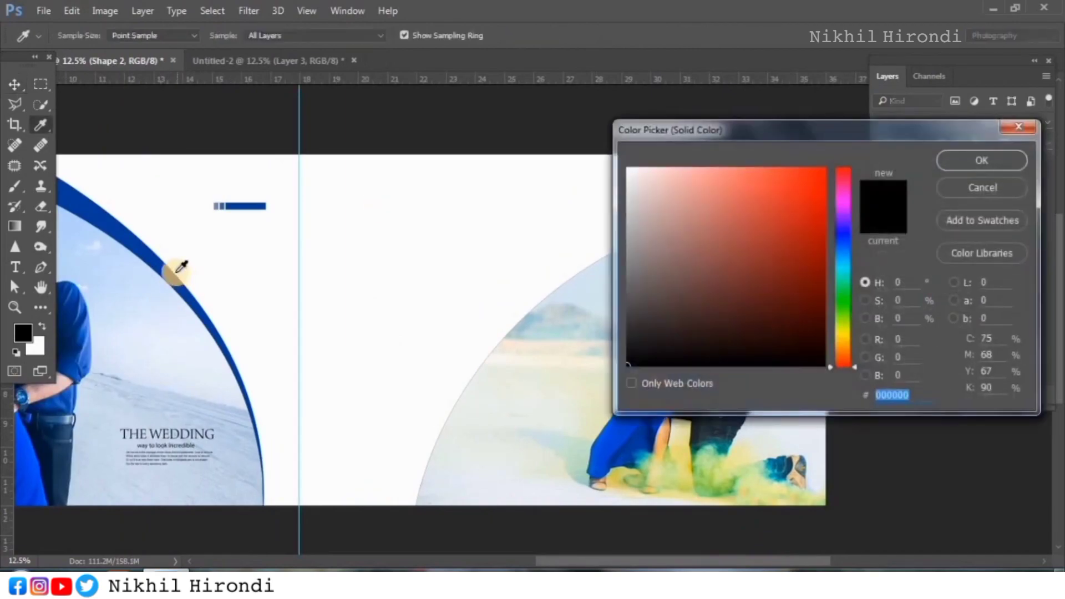
left_click(219, 266)
left_click(998, 155)
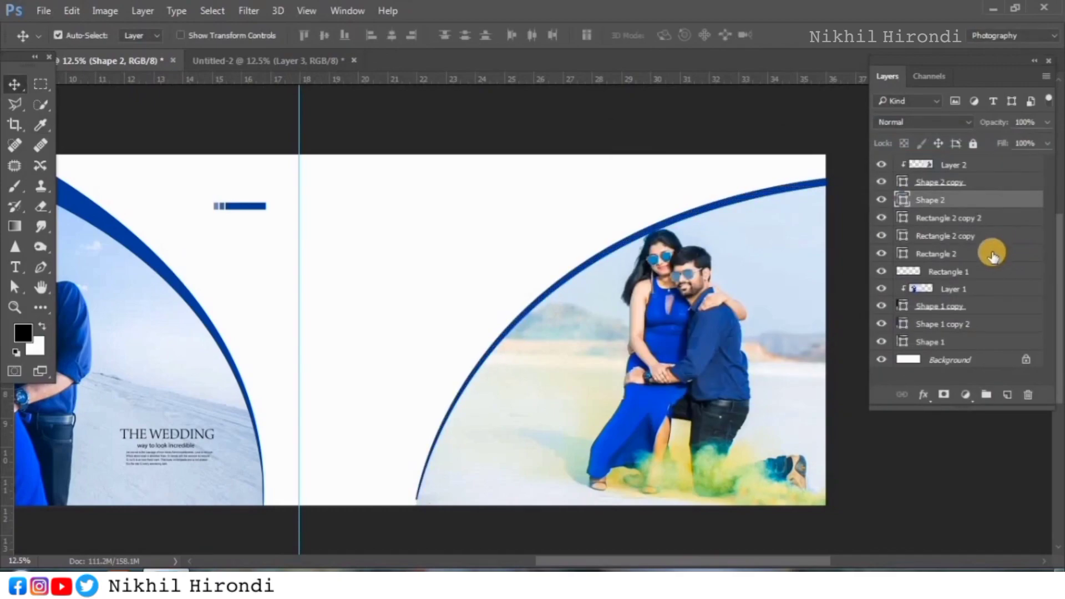
Rotate the blue Shape 2 to about -4.02° and move it up to form a tapering band above the photo
key("ctrl+t")
left_click_drag(922, 498, 928, 481)
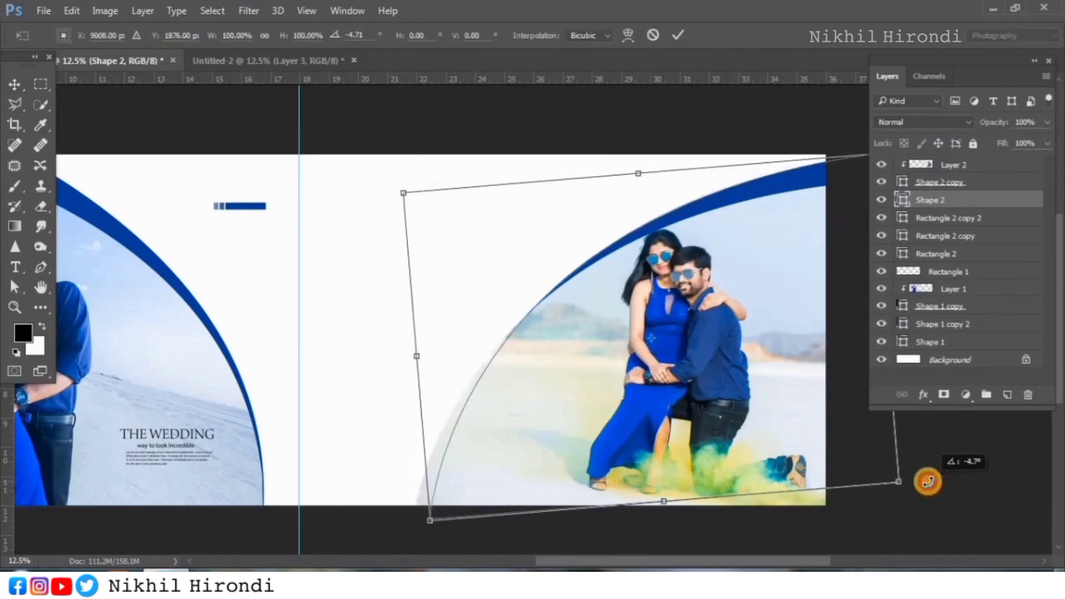
left_click_drag(784, 440, 777, 430)
mouse_move(855, 511)
left_mouse_down()
mouse_move(869, 502)
mouse_move(852, 509)
left_mouse_up()
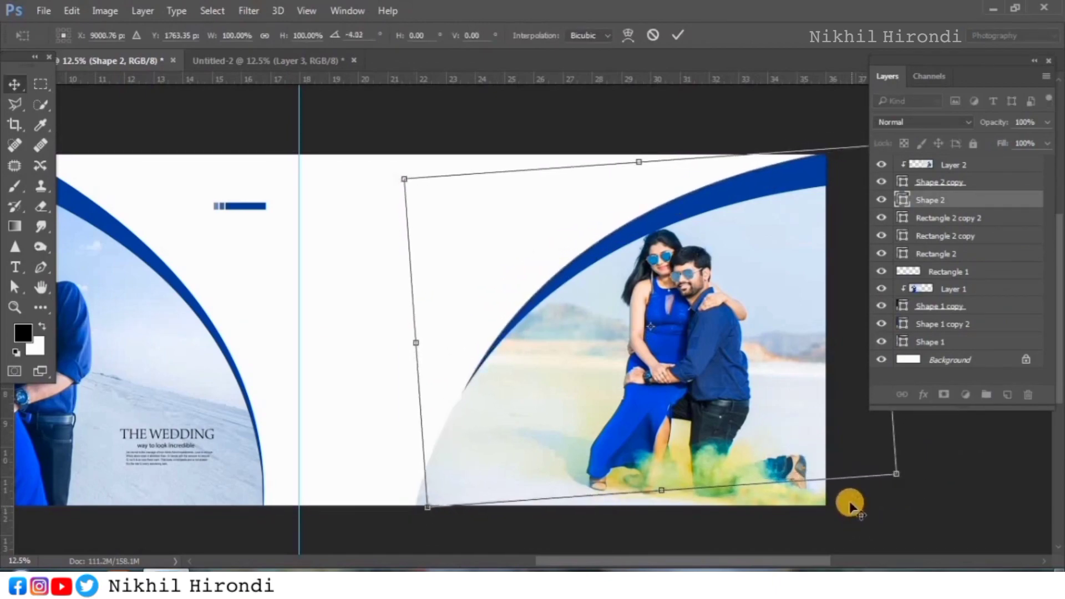
key("Return")
Draw a black circle above Layer 2 over the photo shape's lower-left edge, covering the blue band's tip, and nudge it left
left_click(974, 164)
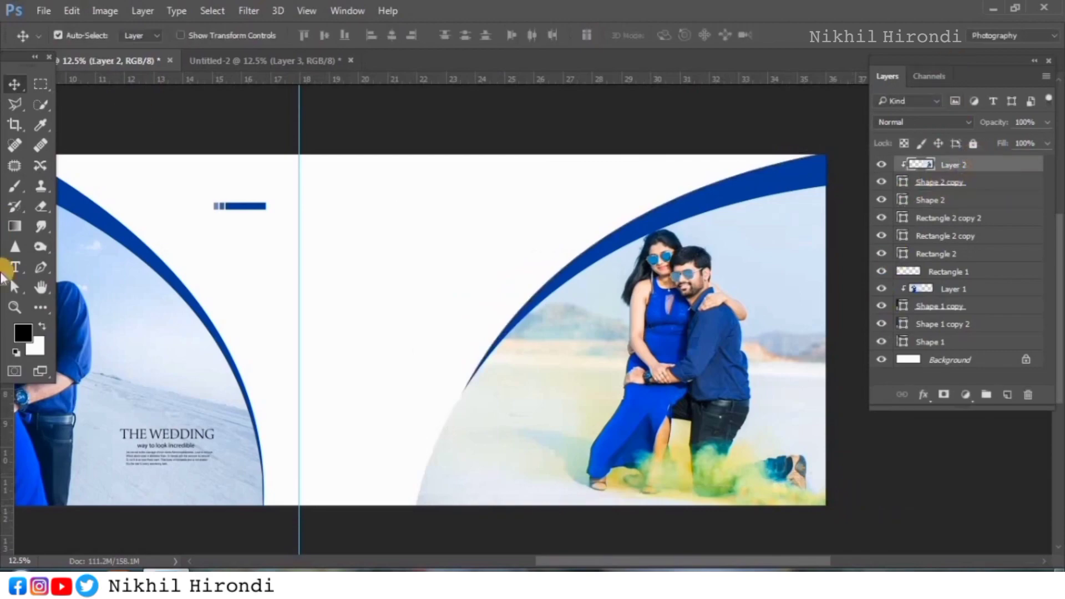
left_click(42, 310)
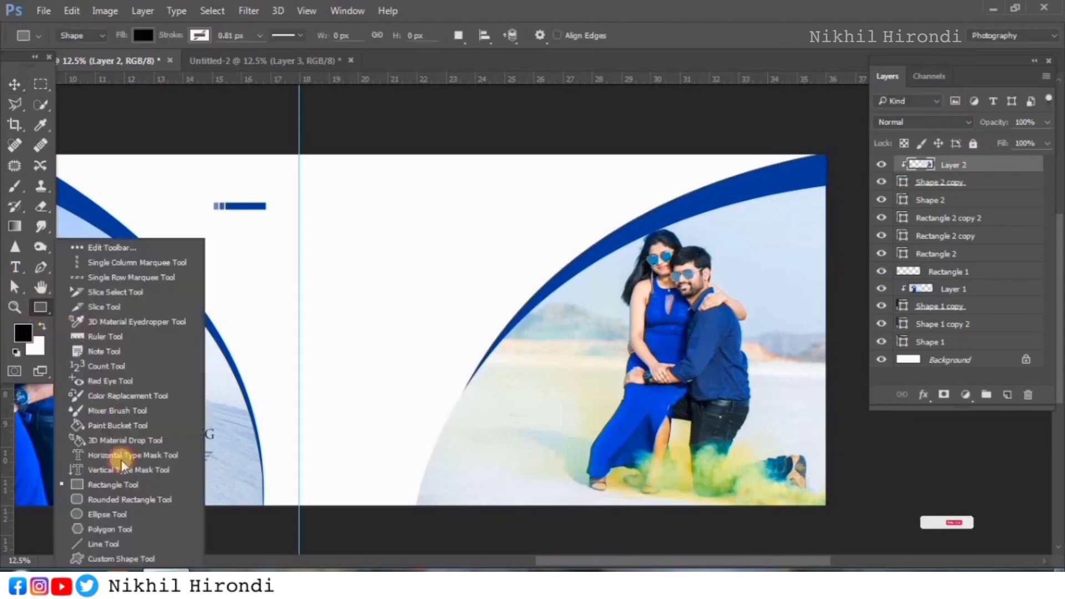
left_click(124, 510)
left_click_drag(402, 353, 537, 487)
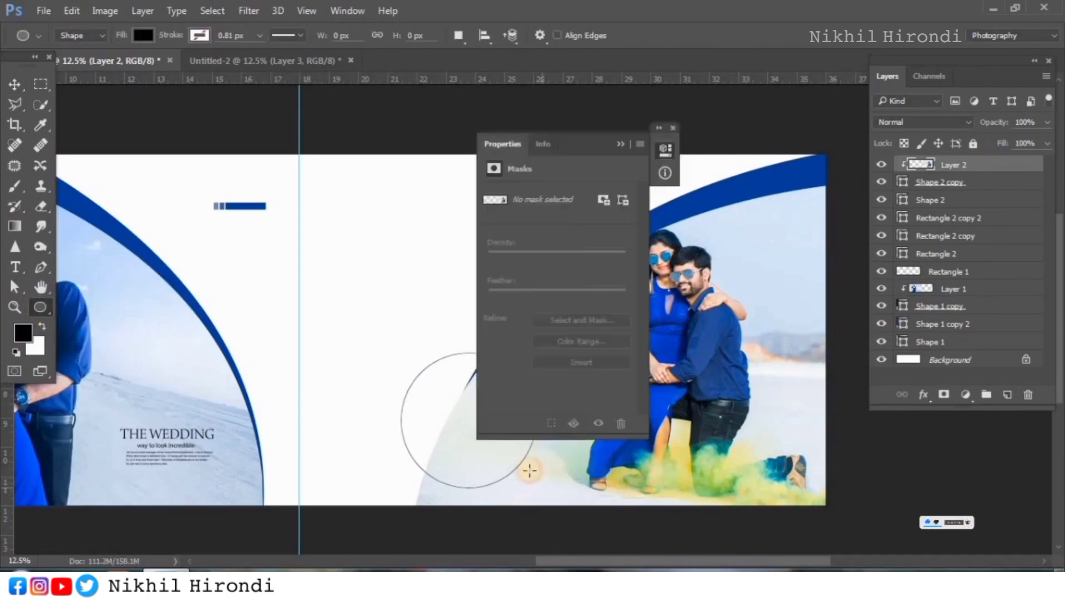
left_click(673, 131)
left_click(12, 83)
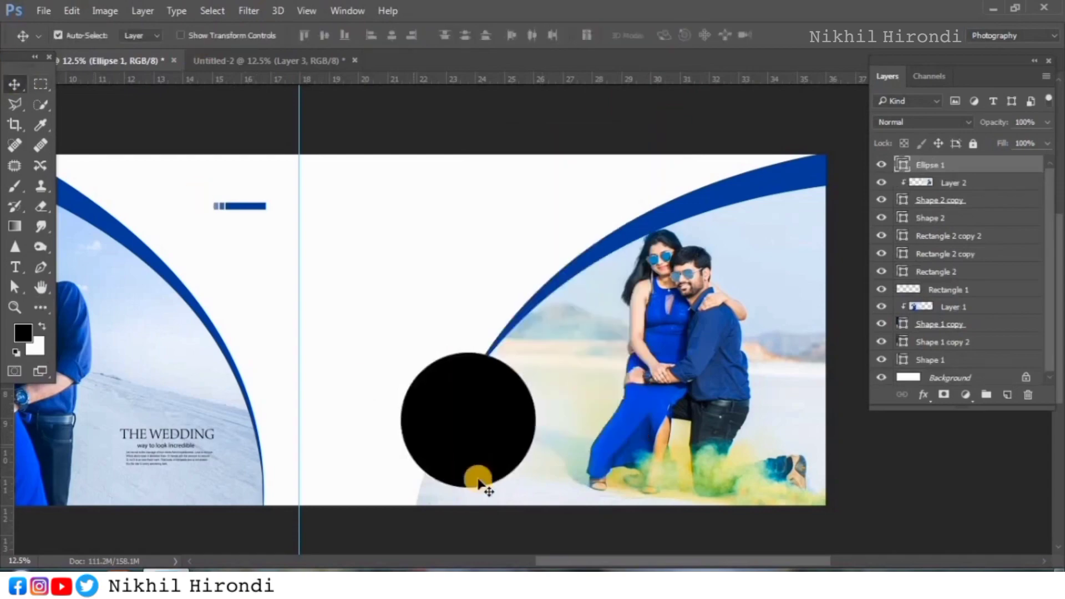
mouse_move(471, 431)
left_mouse_down()
mouse_move(452, 432)
mouse_move(462, 437)
left_mouse_up()
Duplicate the black circle and shrink the copy slightly around its centre
key("ctrl")
key("ctrl+j")
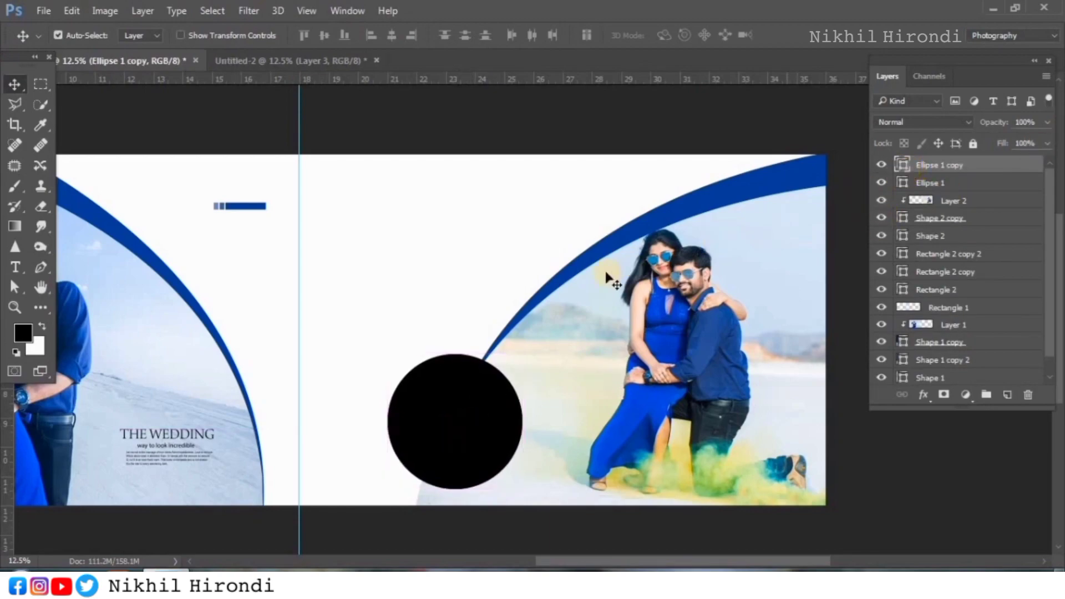
key("ctrl+t")
left_click_drag(523, 354, 509, 362)
key("Return")
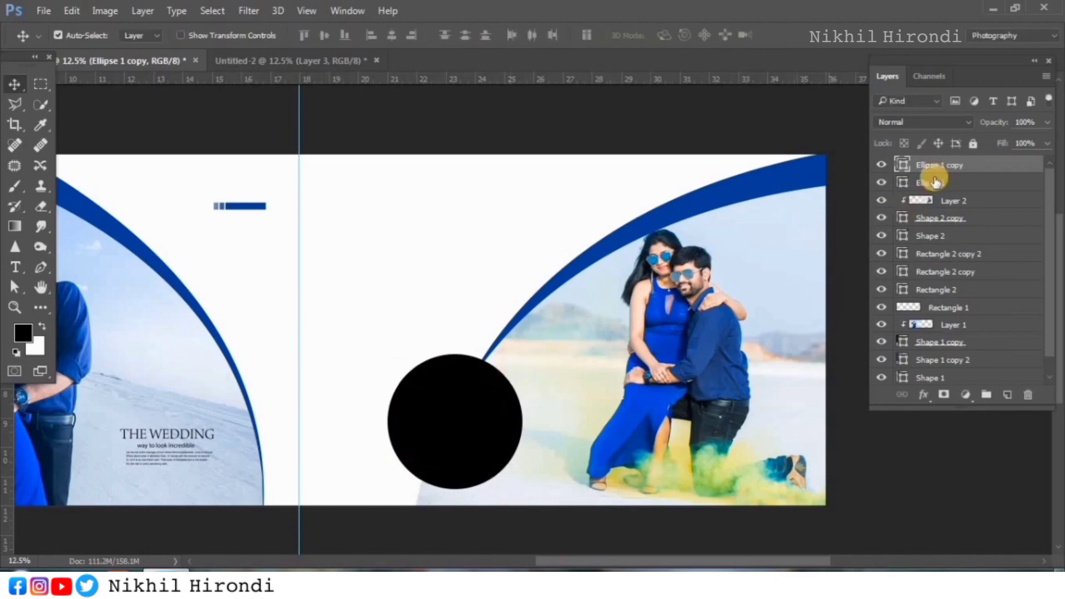
Fill the larger circle, Ellipse 1, with #073e96 sampled from the blue band
double_click(902, 185)
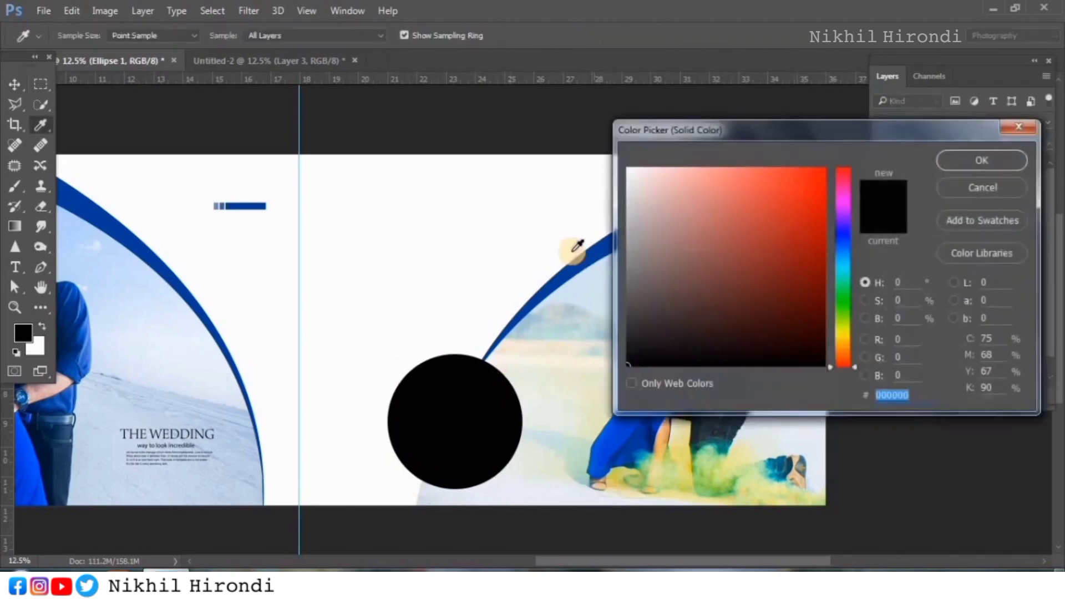
left_click(590, 254)
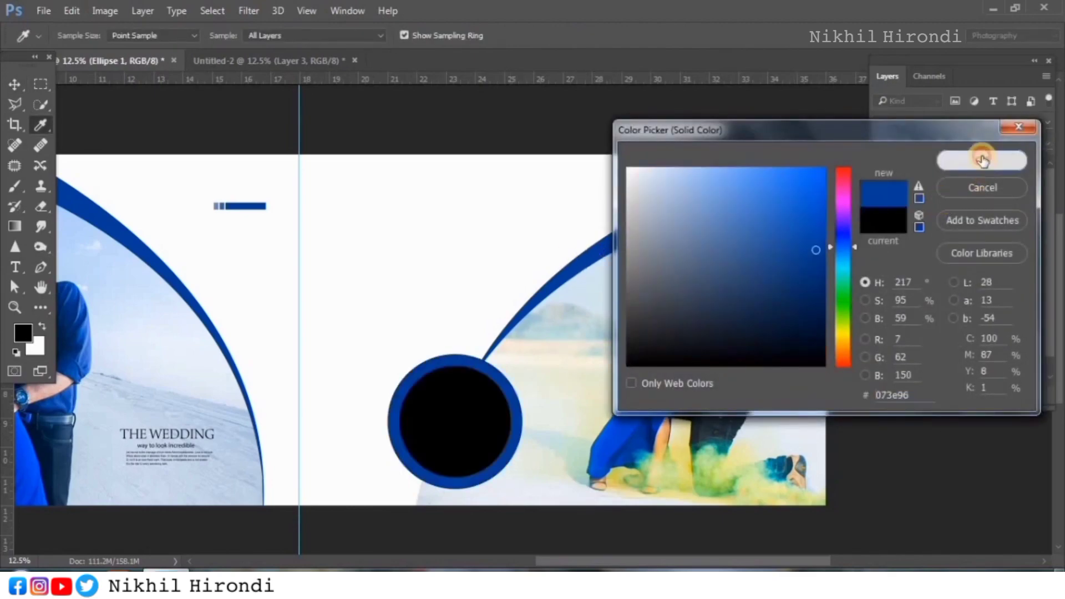
left_click(983, 160)
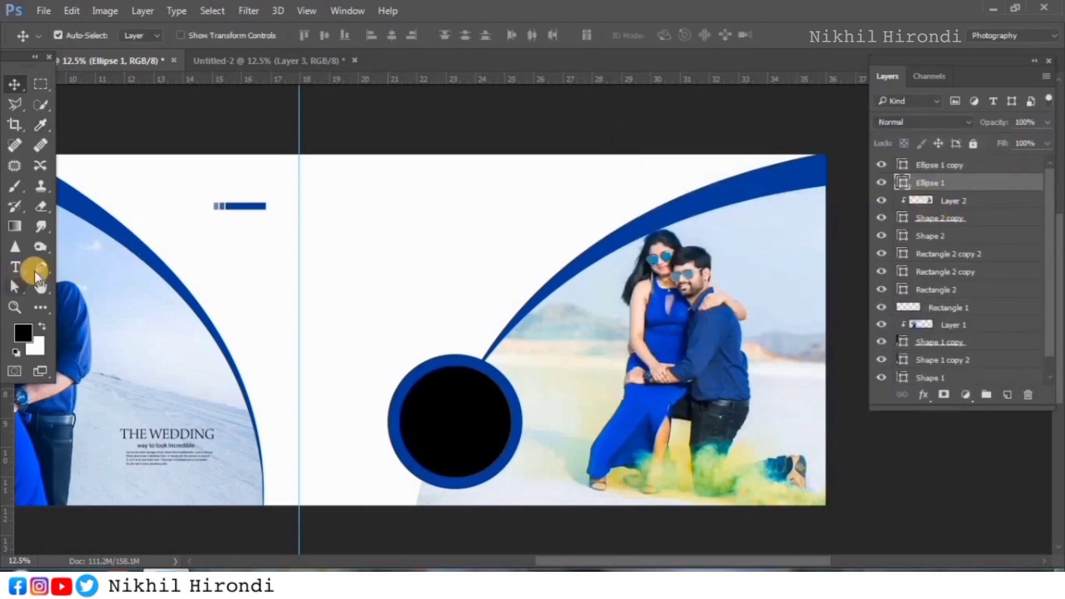
Delete the left anchor point of Ellipse 1 to turn the blue circle into a right-hand half circle
left_click(17, 288)
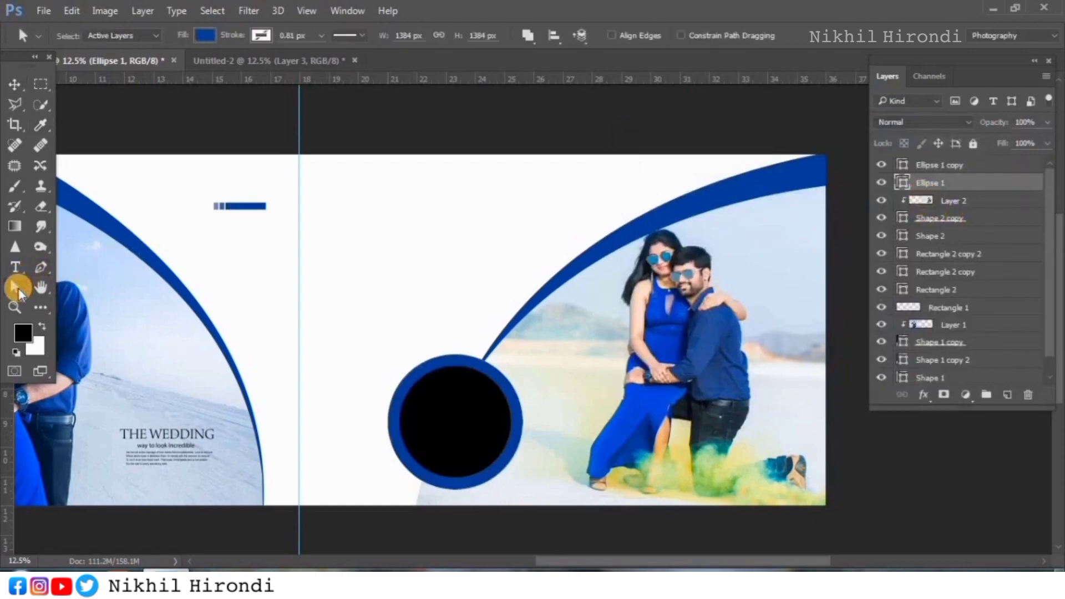
left_click(391, 432)
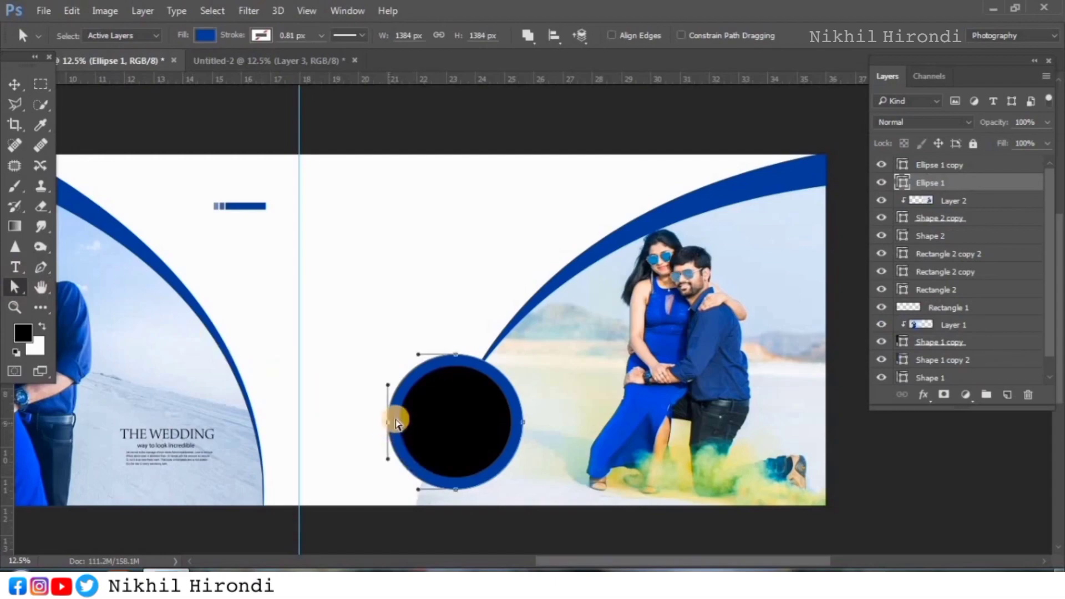
left_click_drag(397, 425, 398, 423)
key("Return")
key("Delete")
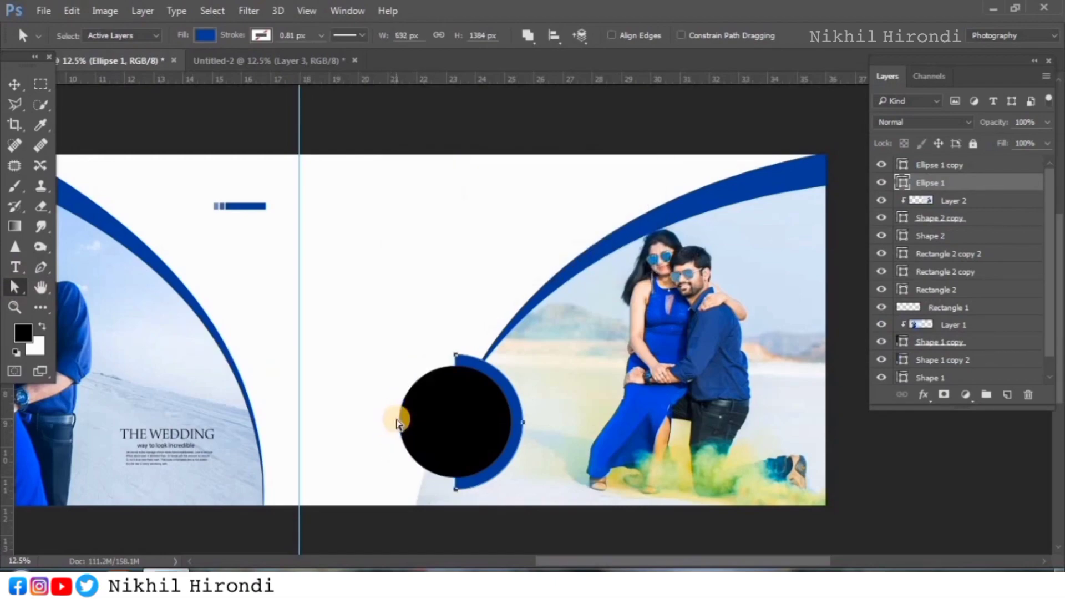
Bring the kissing-couple photo from Untitled-2 above Ellipse 1 copy, clip it to the black circle and position it inside
left_click(14, 84)
left_click(437, 409)
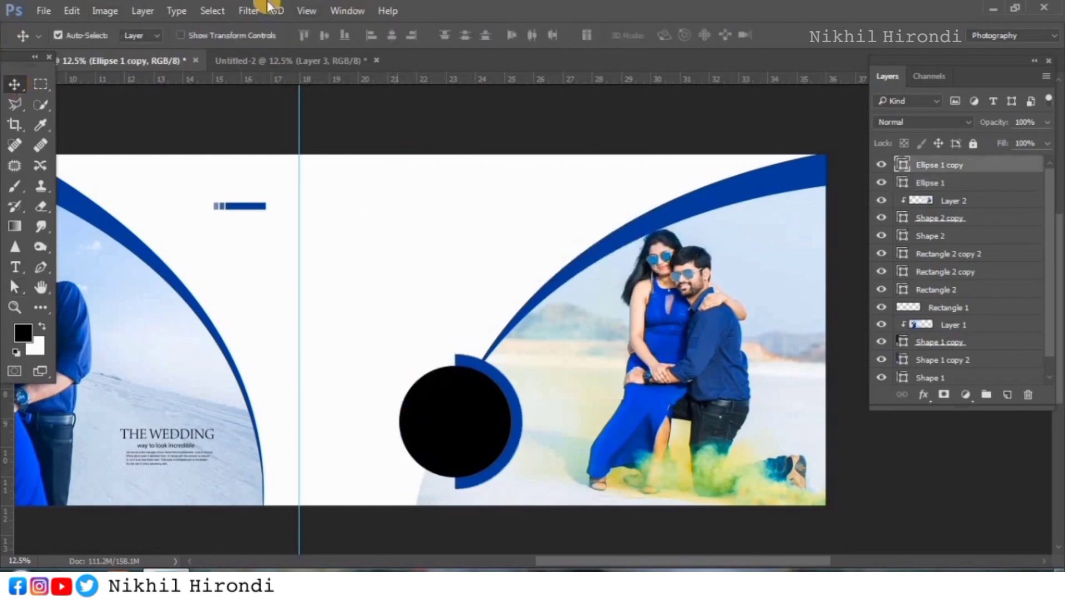
left_click(276, 62)
left_click_drag(436, 391, 471, 416)
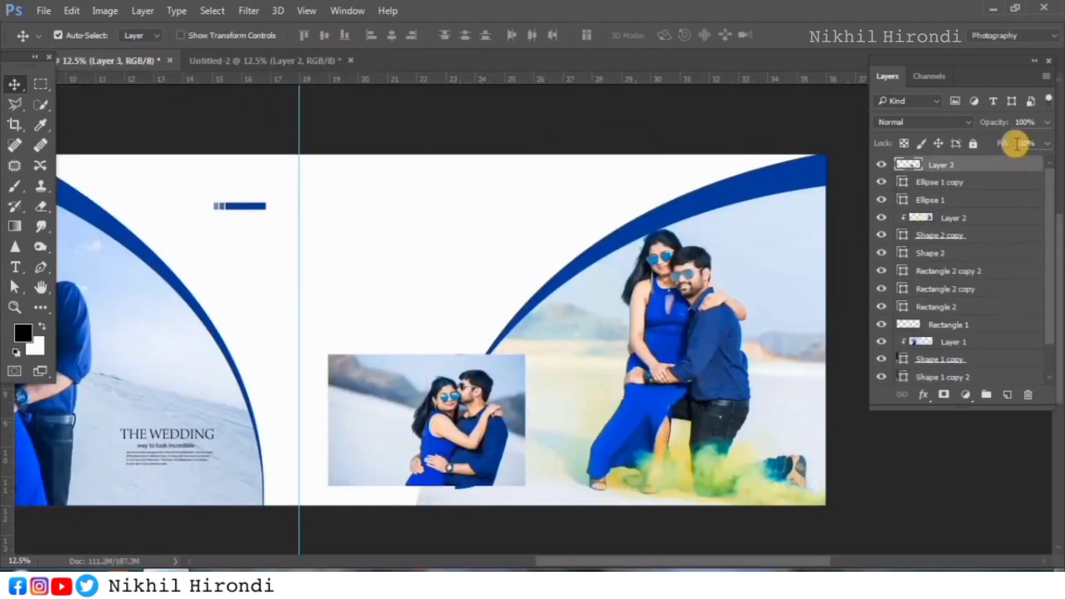
right_click(1001, 163)
left_click(774, 355)
left_click_drag(498, 389, 502, 402)
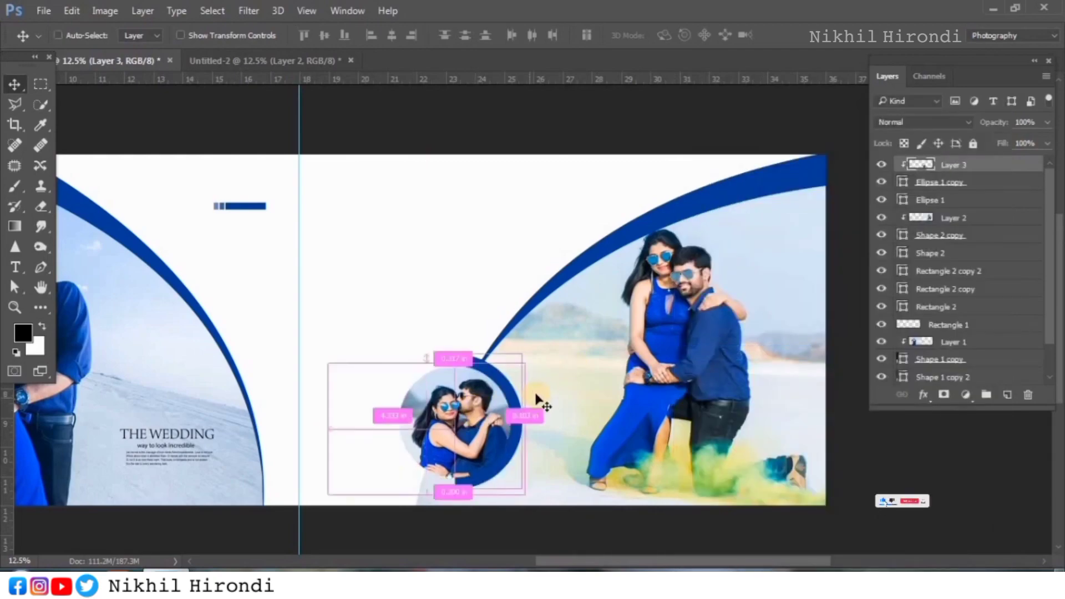
Scale the clipped Layer 3 photo down slightly and nudge it so the couple sits within the circle
key("ctrl+t")
left_click_drag(527, 496, 519, 490)
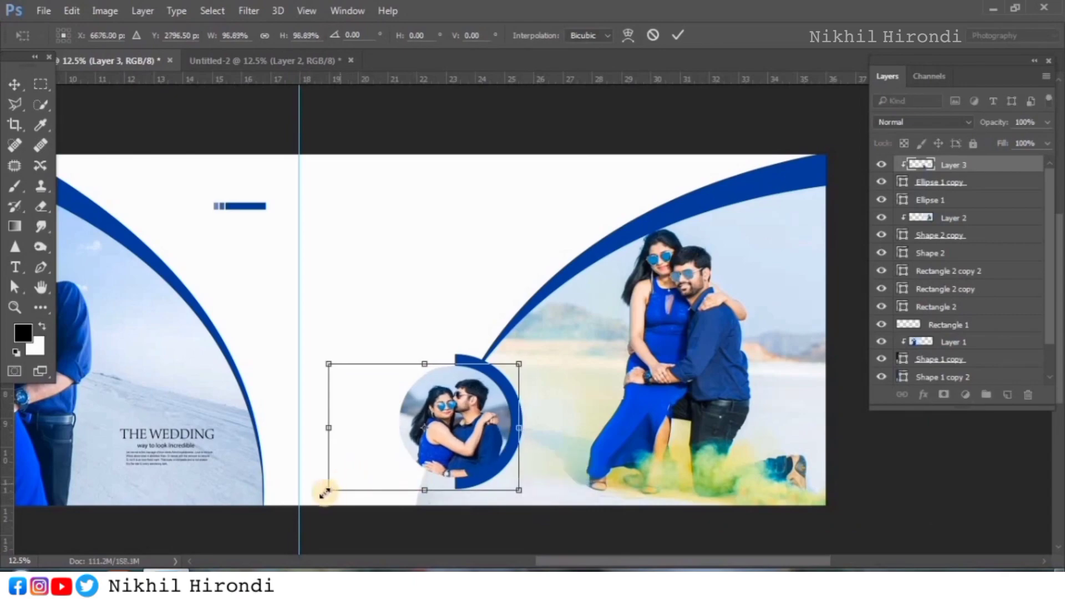
left_click_drag(326, 492, 340, 481)
key("Return")
left_click_drag(454, 447, 450, 446)
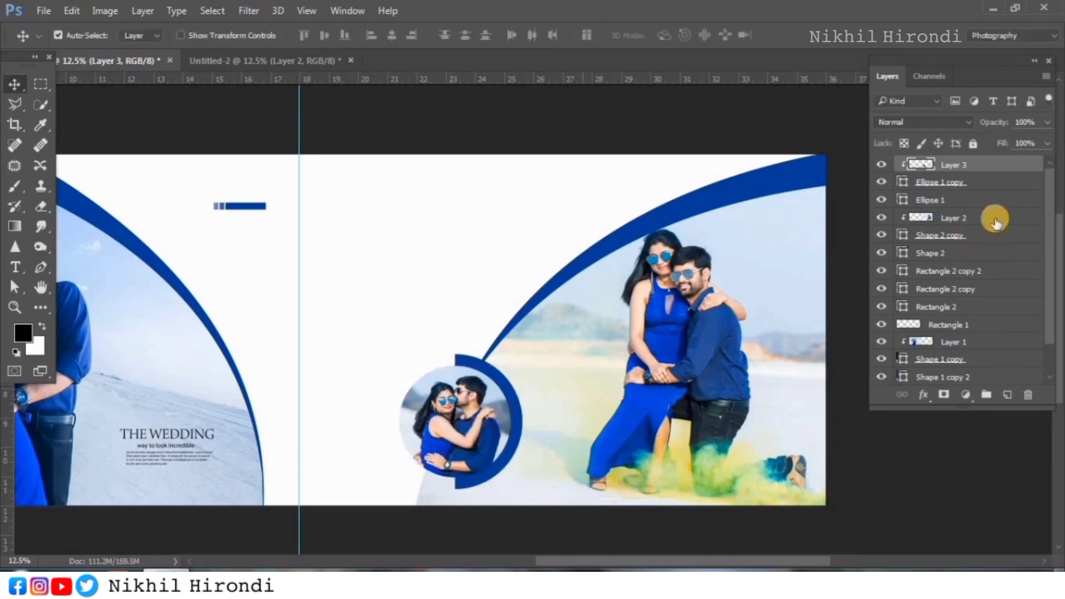
Add a white 24 px inside stroke to Ellipse 1 copy around the circular photo
left_click(1002, 183)
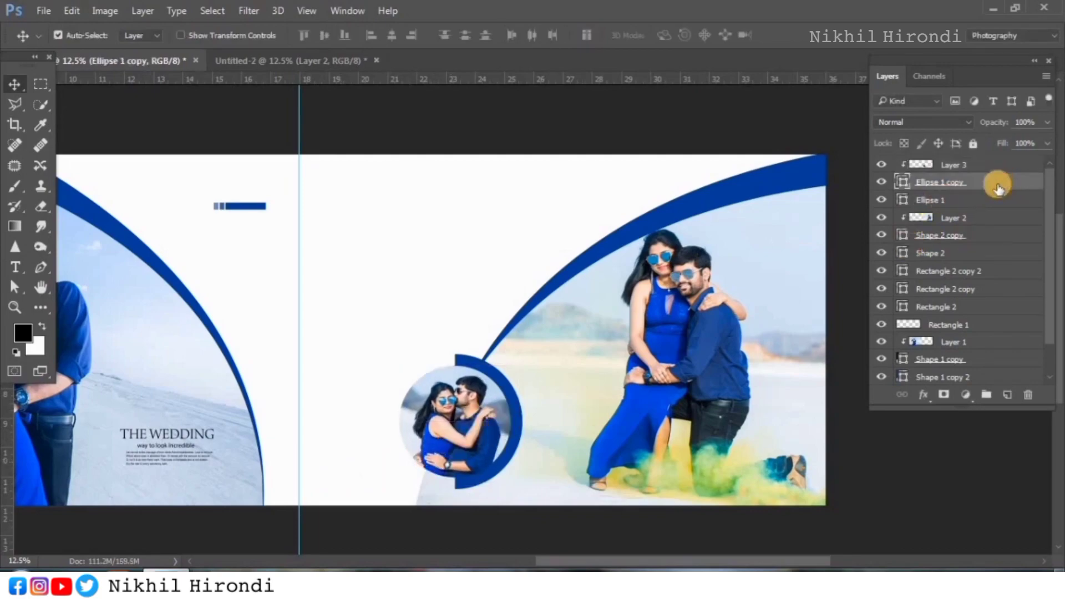
double_click(999, 186)
mouse_move(249, 152)
left_mouse_down()
mouse_move(877, 108)
mouse_move(819, 125)
left_mouse_up()
left_click(627, 254)
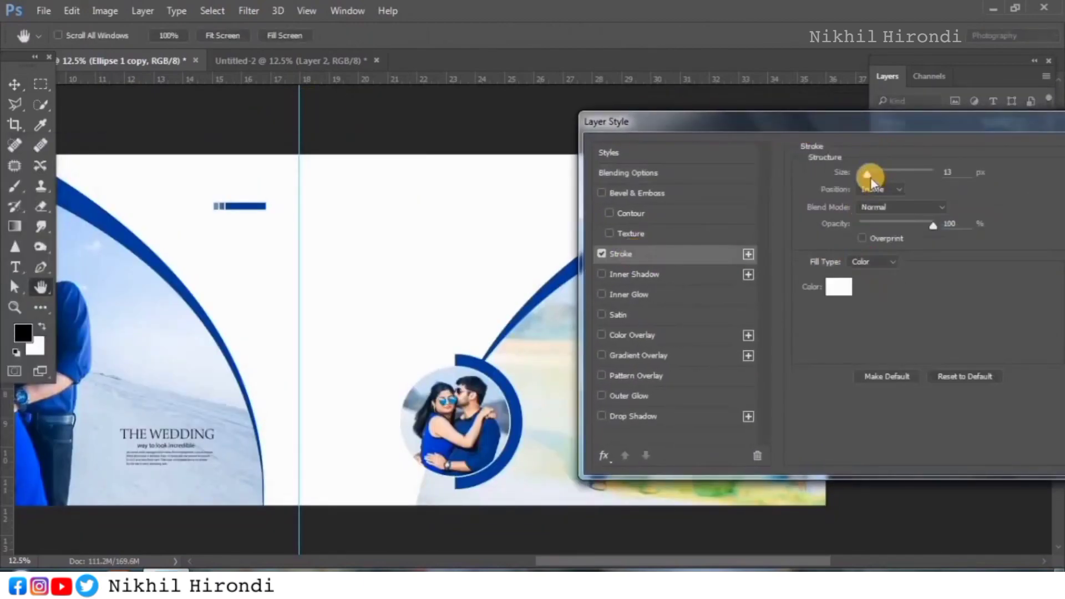
left_click_drag(866, 174, 874, 176)
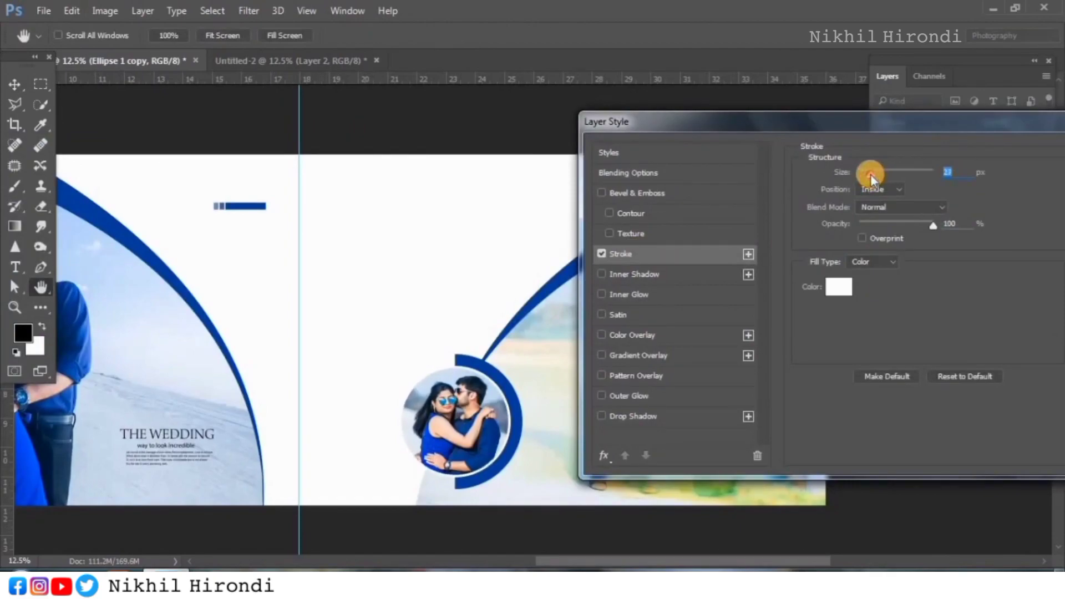
left_click_drag(838, 128, 699, 126)
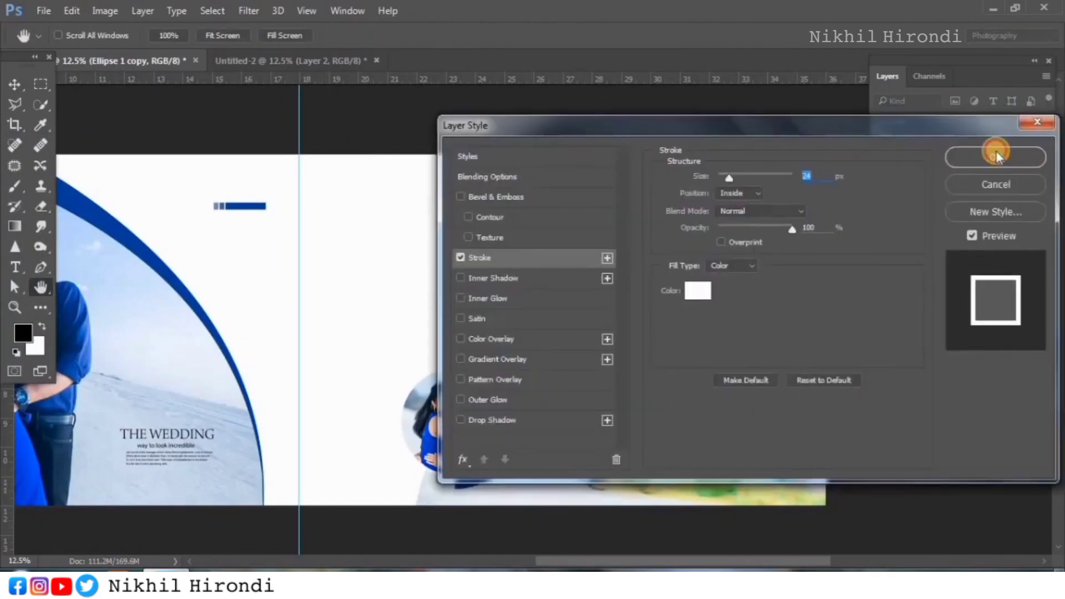
left_click(993, 153)
Copy the LOVELY MOMENTS heading and its small caption from Untitled-2 onto the white area above the circular photo
left_click_drag(644, 555, 631, 556)
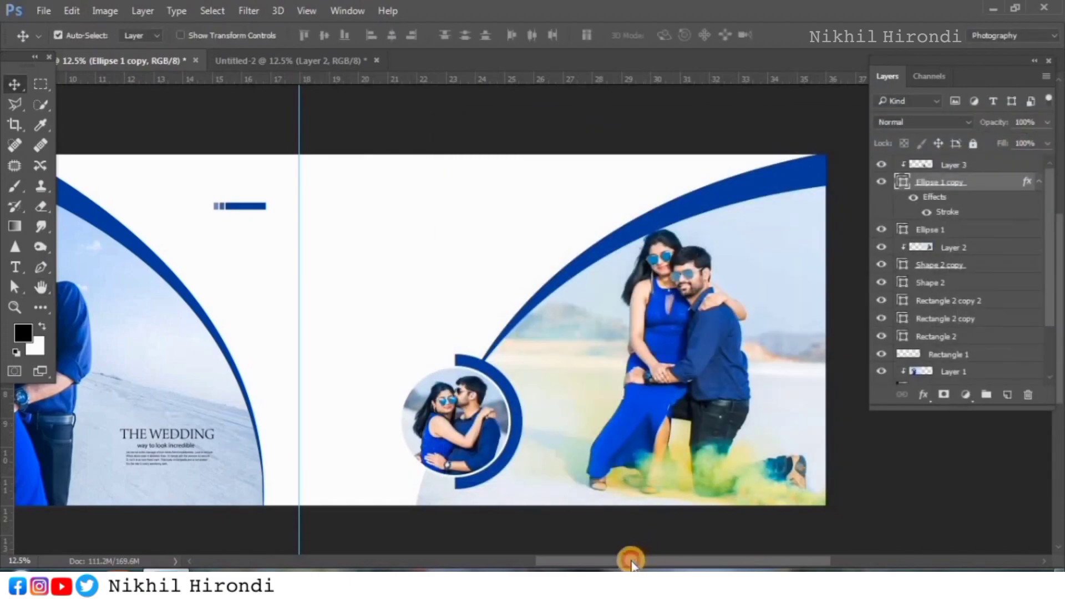
left_click(950, 169)
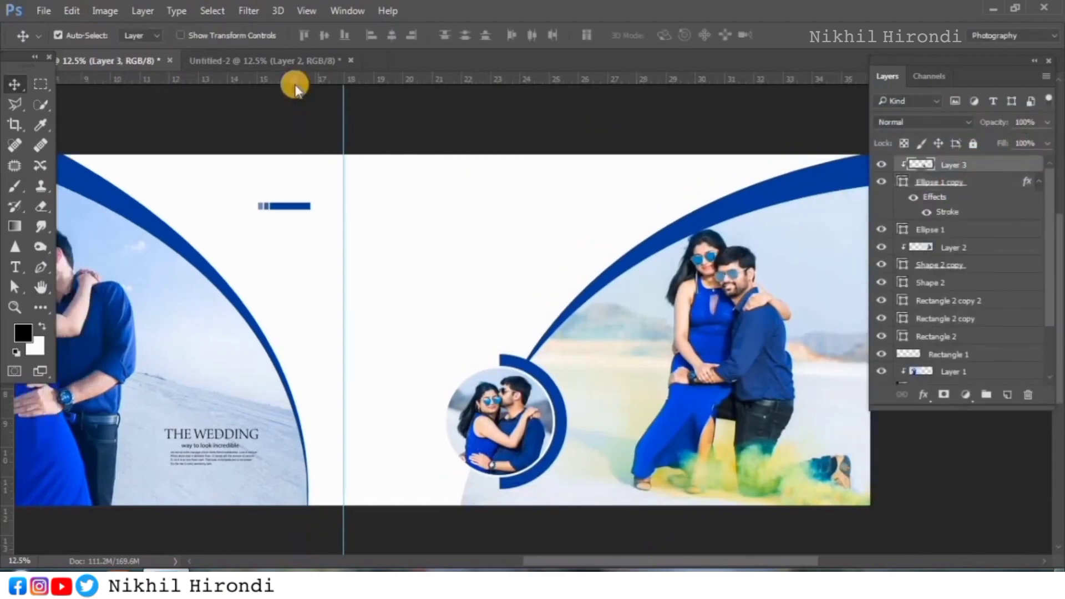
left_click(274, 59)
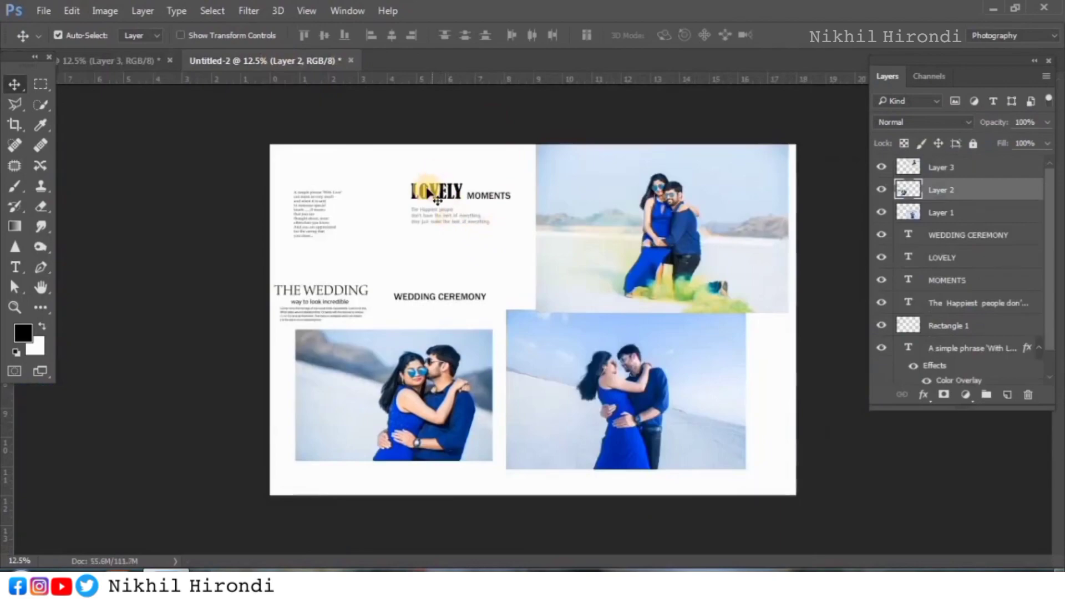
left_click_drag(409, 177, 468, 215)
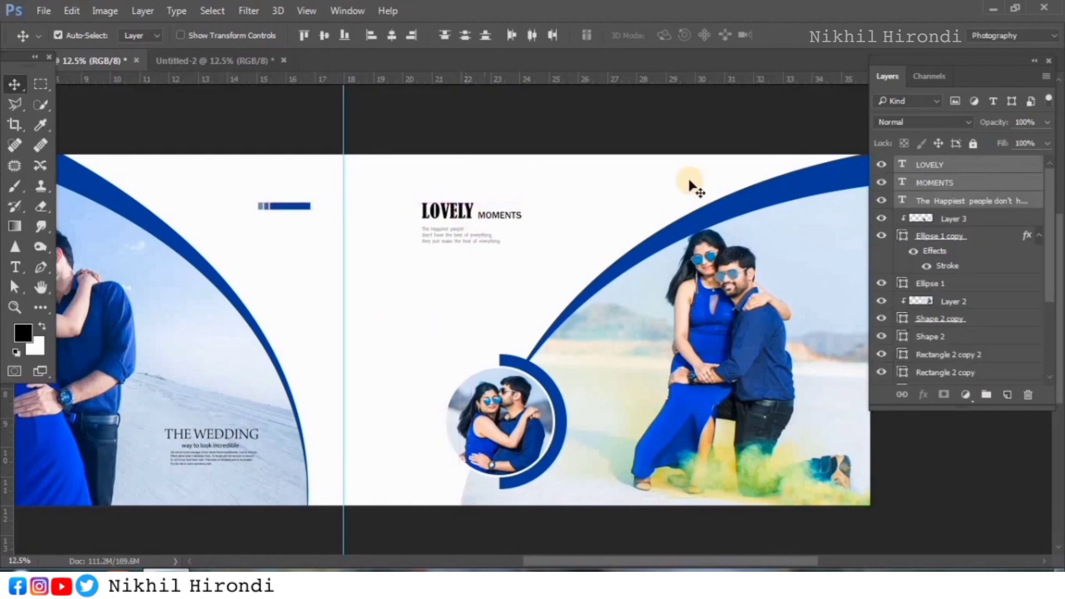
Copy the WEDDING CEREMONY text from Untitled-2 and place it beside the lower-left edge of the circular photo
left_click(185, 62)
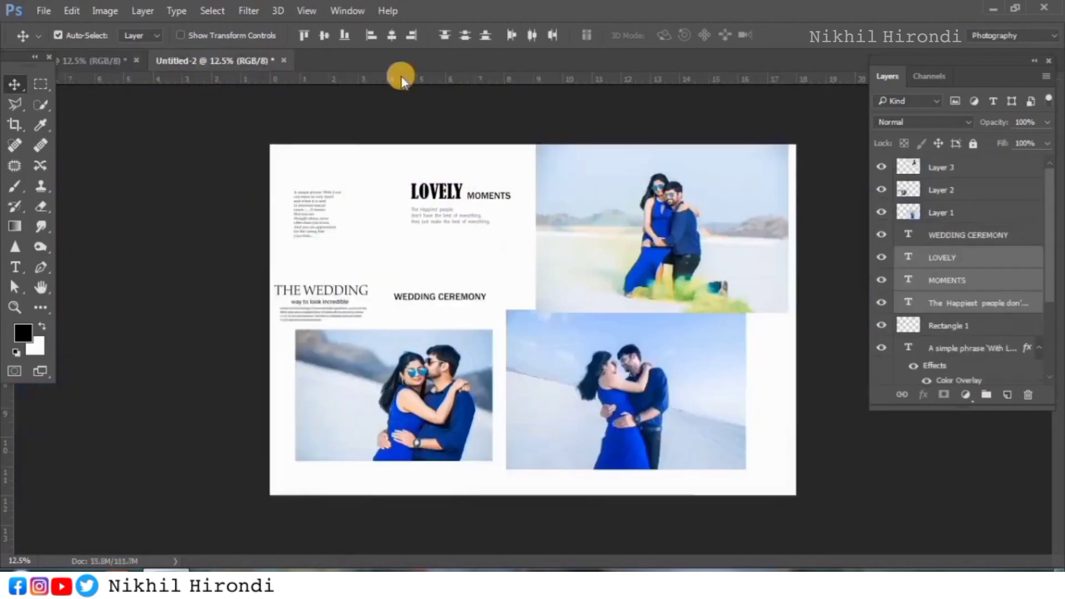
left_click(442, 300)
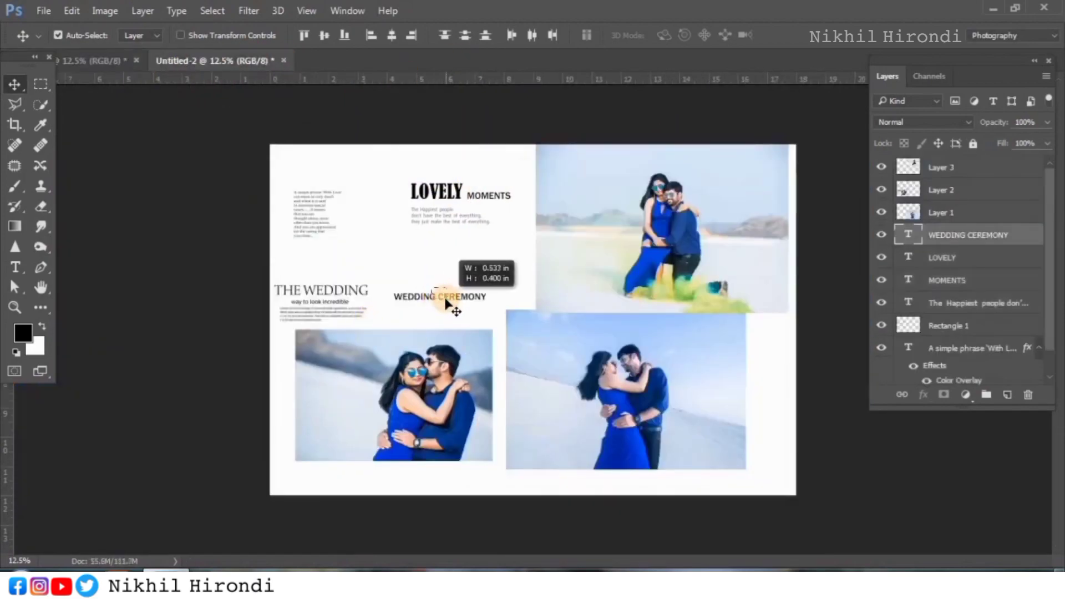
left_click_drag(442, 301, 353, 233)
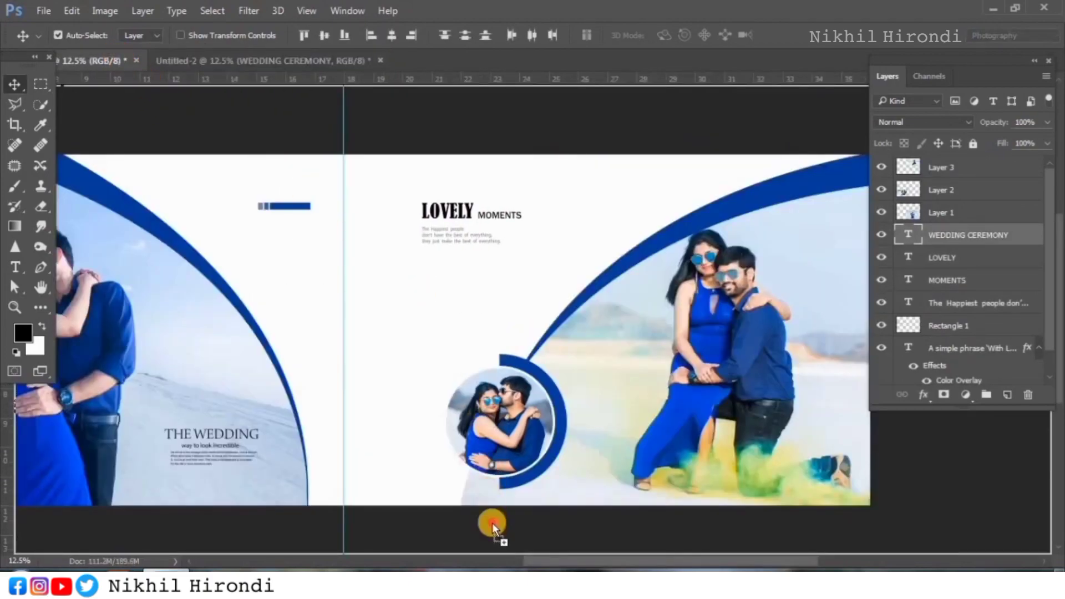
left_click_drag(442, 481, 446, 490)
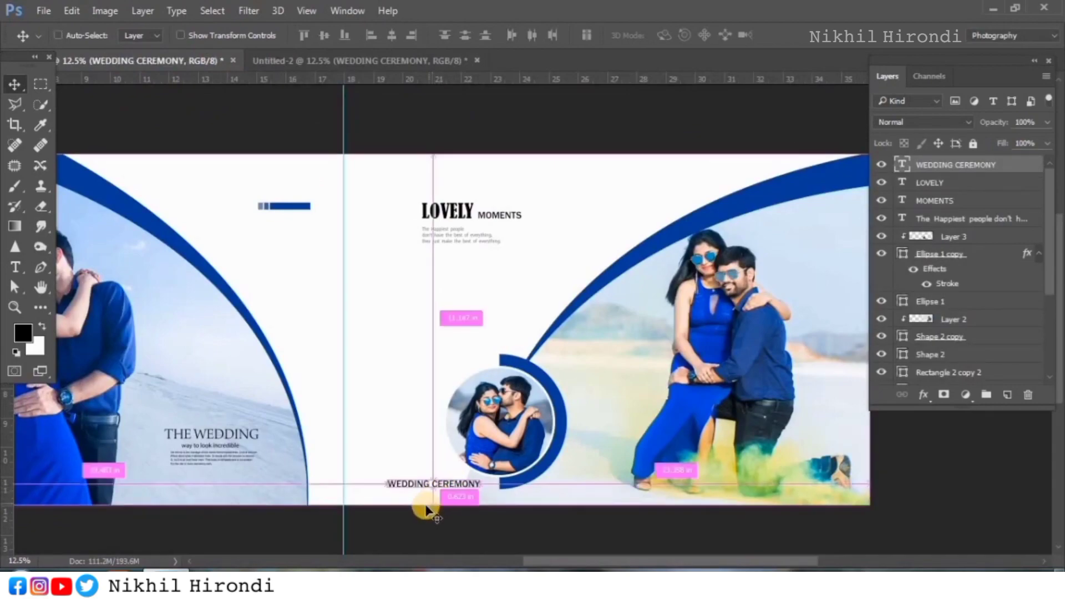
key("ctrl+t")
left_click_drag(416, 486, 409, 484)
key("Return")
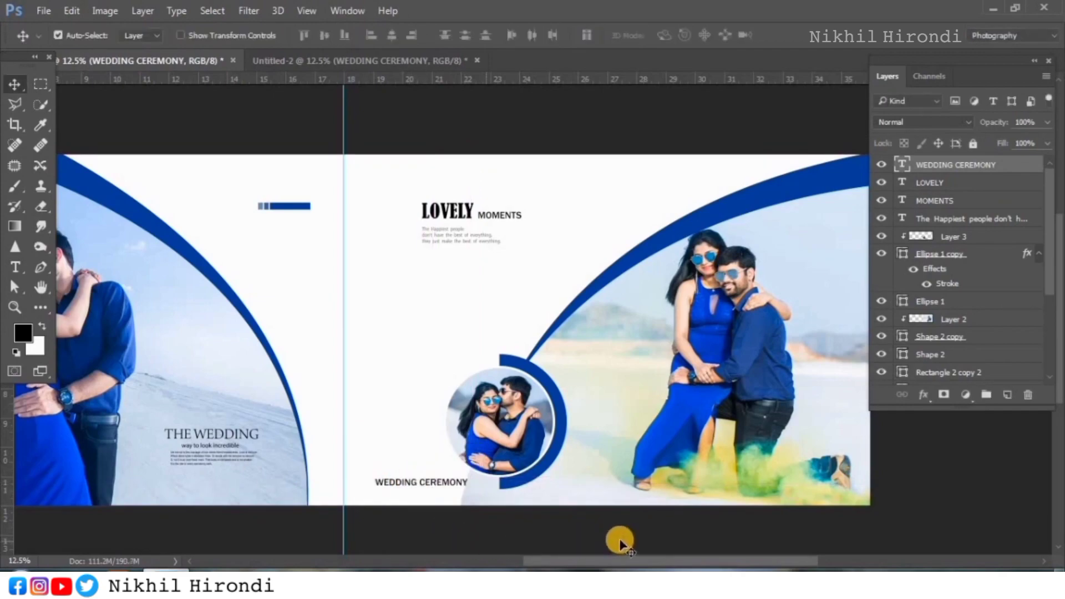
Select the LOVELY, MOMENTS and caption text layers together and move them slightly down and to the left
left_click_drag(632, 563, 666, 564)
left_click_drag(395, 190, 436, 248)
left_click(924, 201)
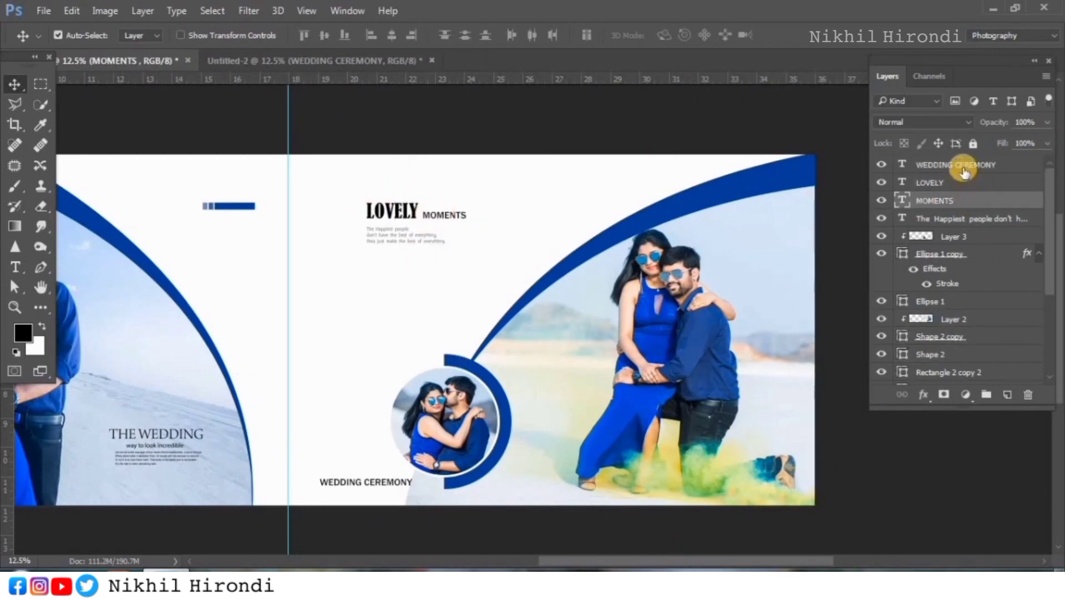
left_click(942, 182)
left_click(943, 219, "shift")
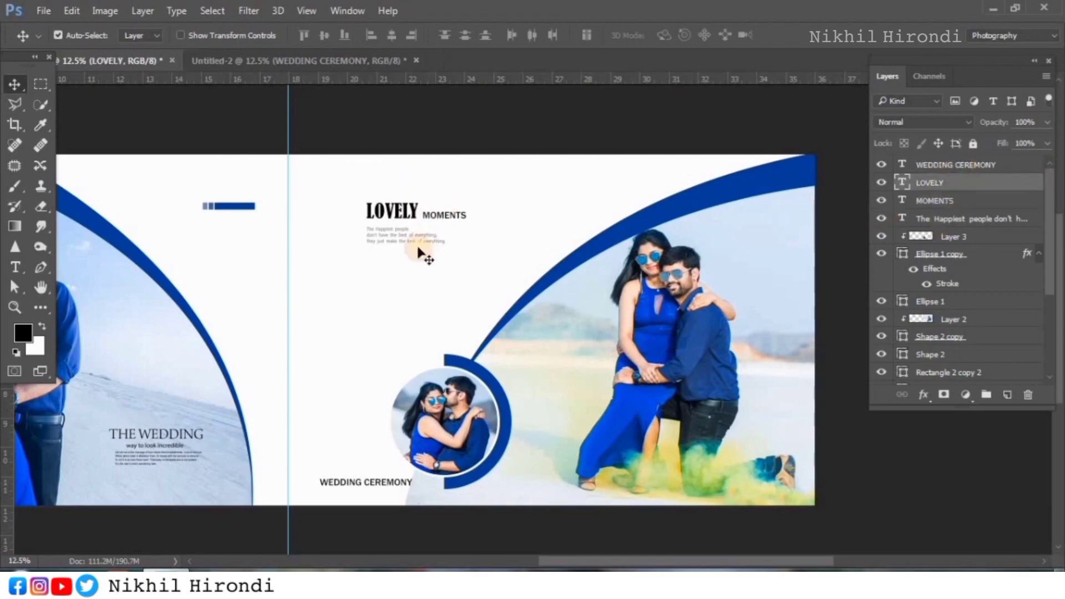
left_click_drag(412, 215, 404, 237)
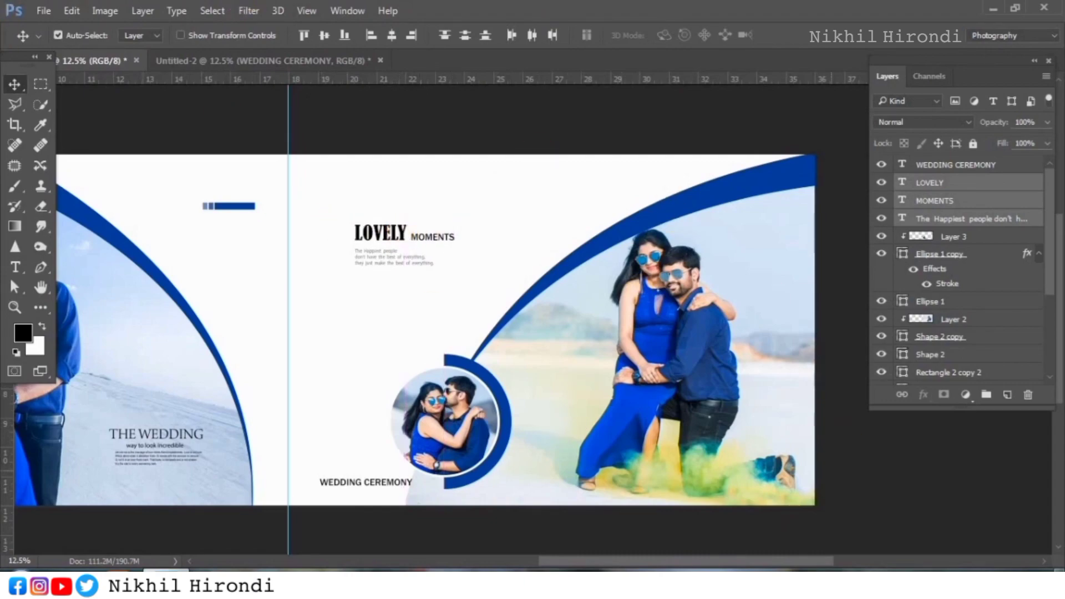
Copy the kissing-couple photo from Untitled-2 into the album spread directly above the Background layer
mouse_move(686, 564)
left_mouse_down()
mouse_move(571, 561)
mouse_move(691, 558)
left_mouse_up()
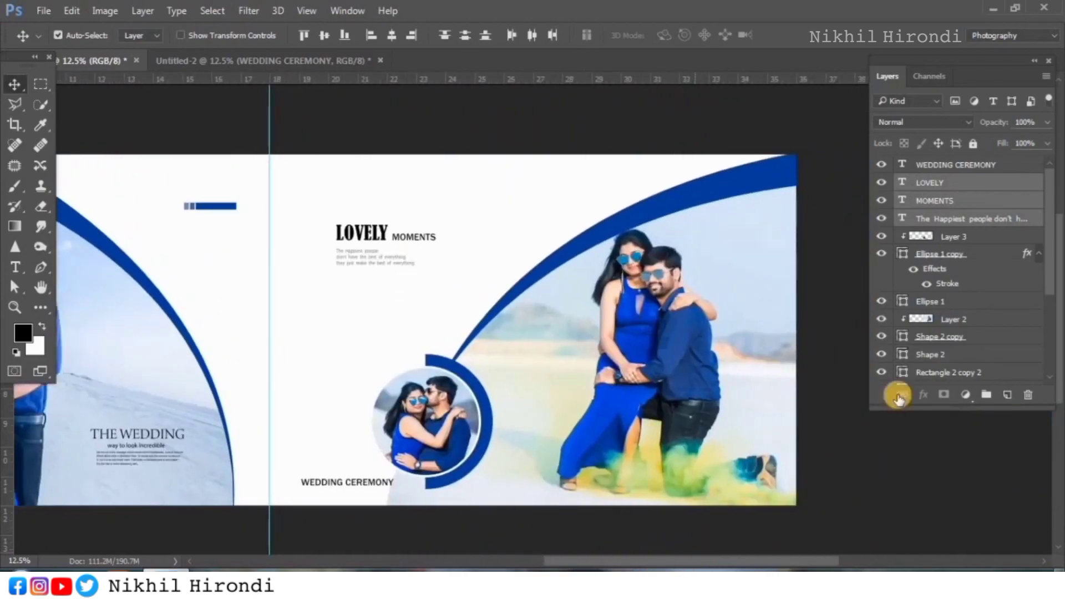
scroll(982, 313, "down", 5)
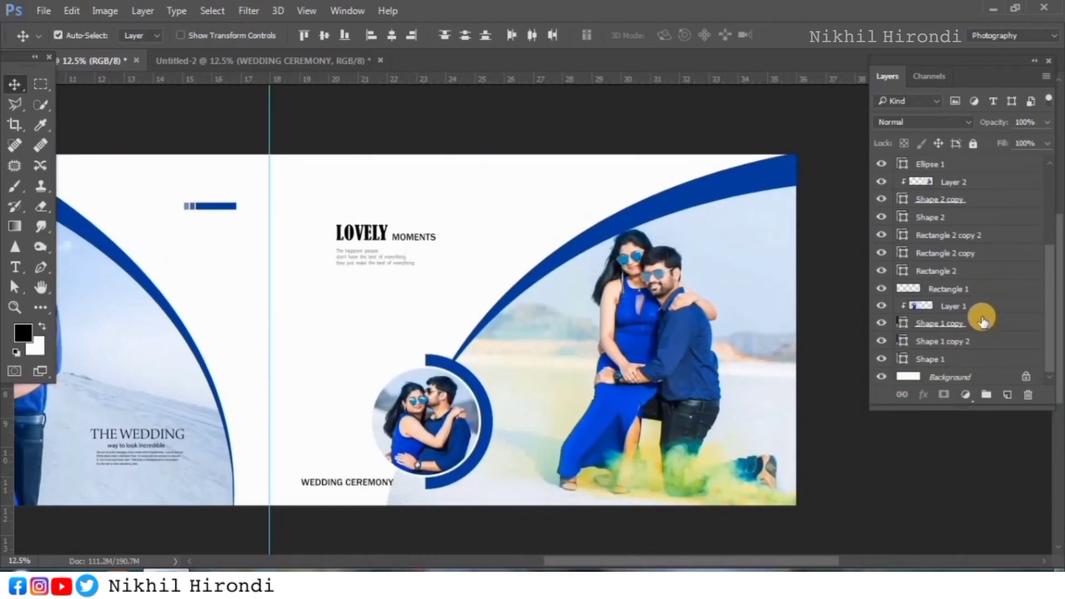
left_click(944, 380)
left_click(325, 59)
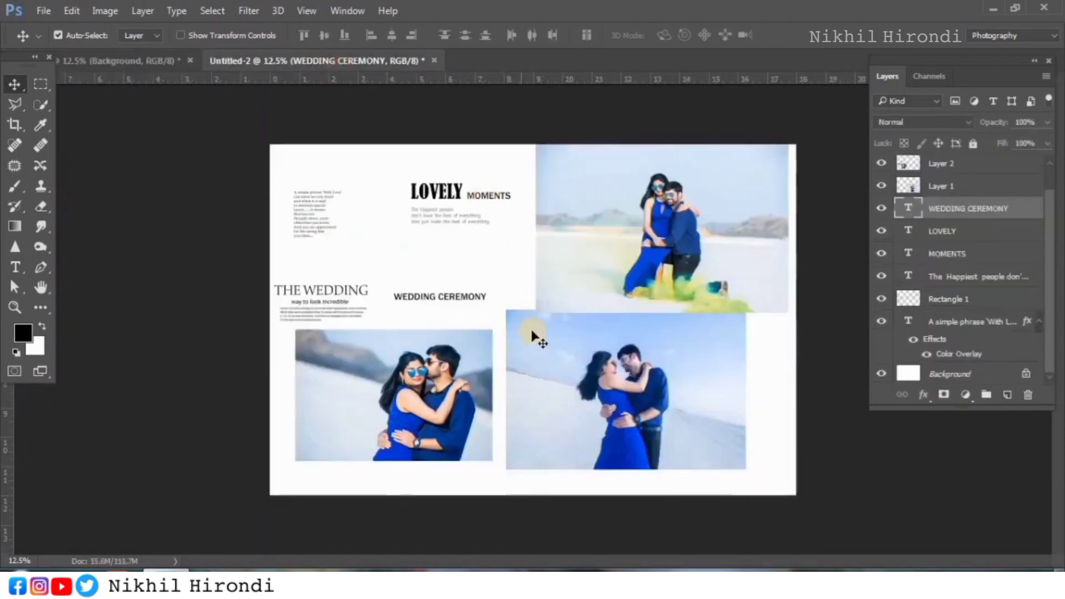
left_click_drag(458, 405, 404, 328)
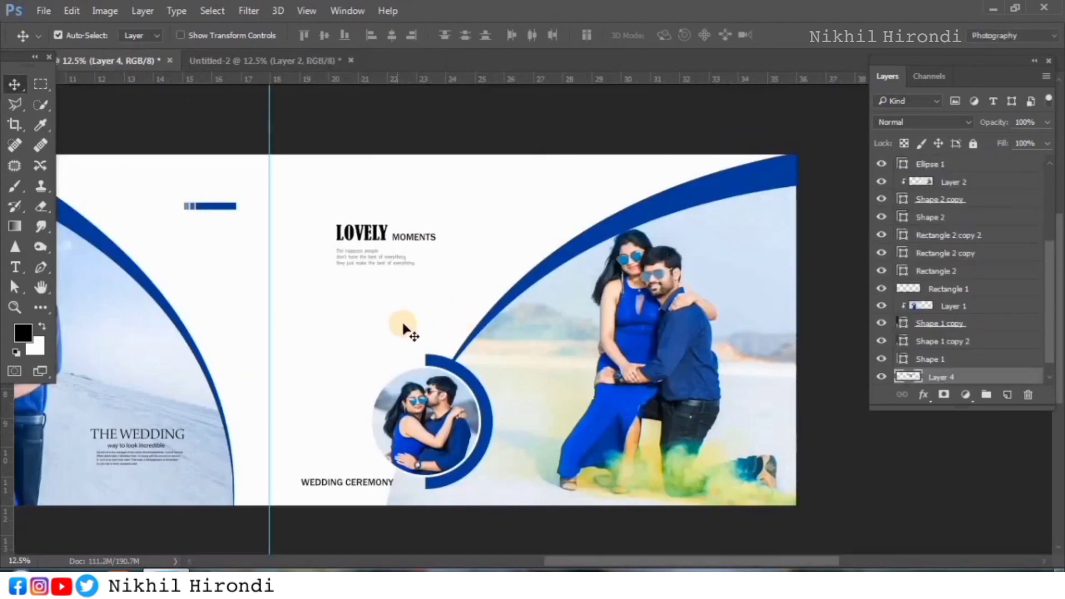
Enlarge the Layer 4 photo to about 313.5% and move it left across the centre guide as a backdrop
key("ctrl+t")
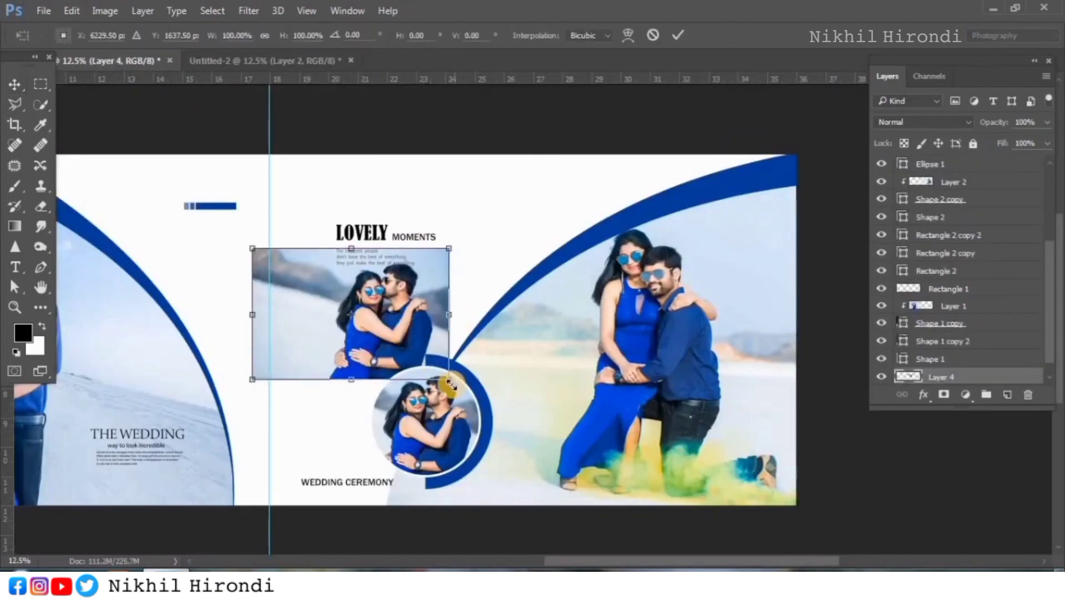
left_click_drag(503, 421, 667, 512)
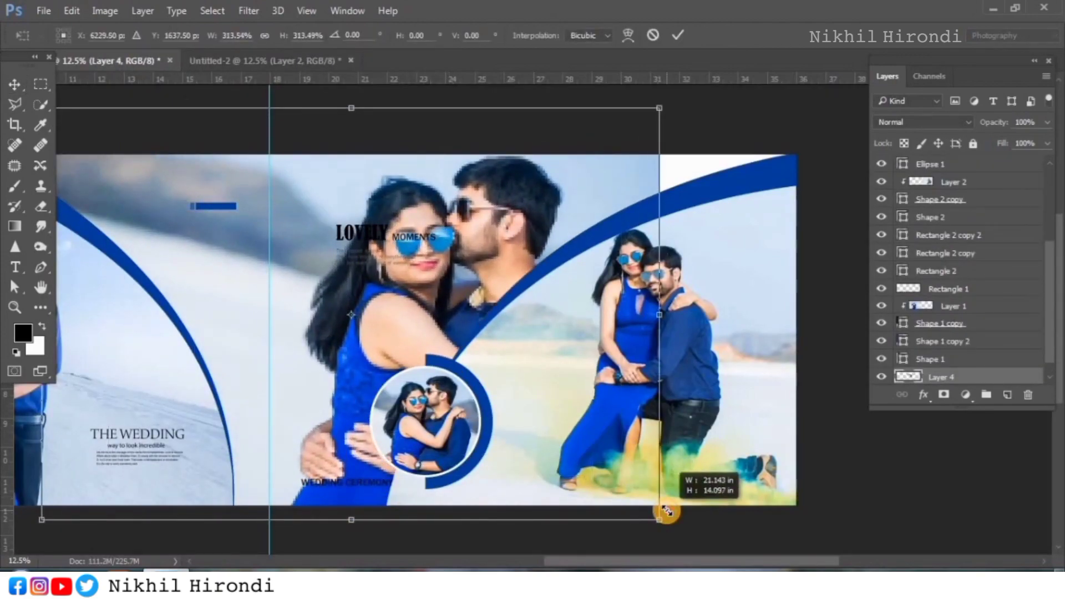
left_click_drag(489, 394, 549, 416)
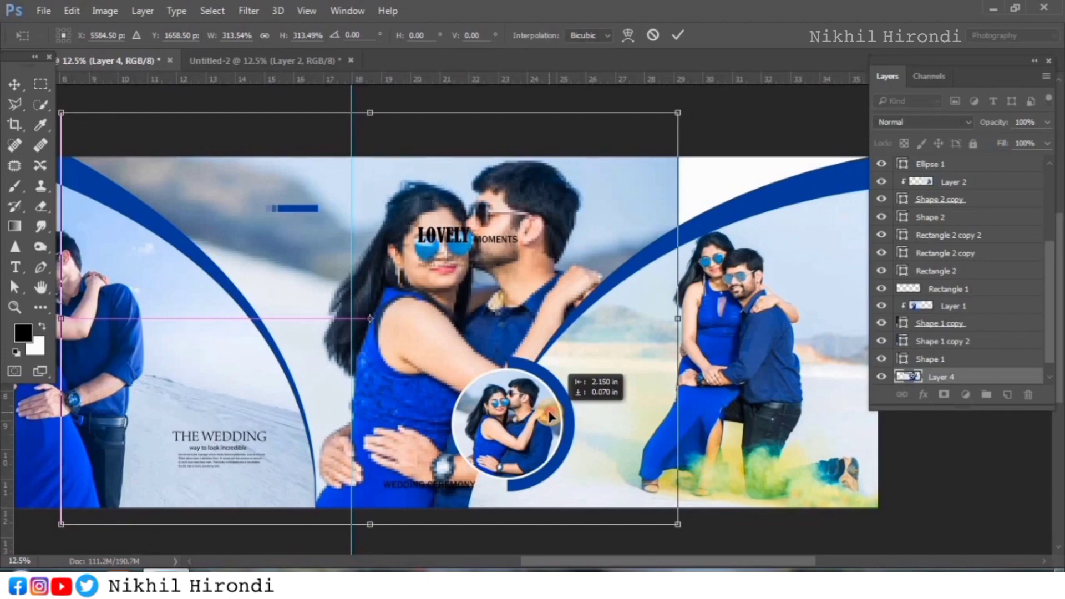
key("Return")
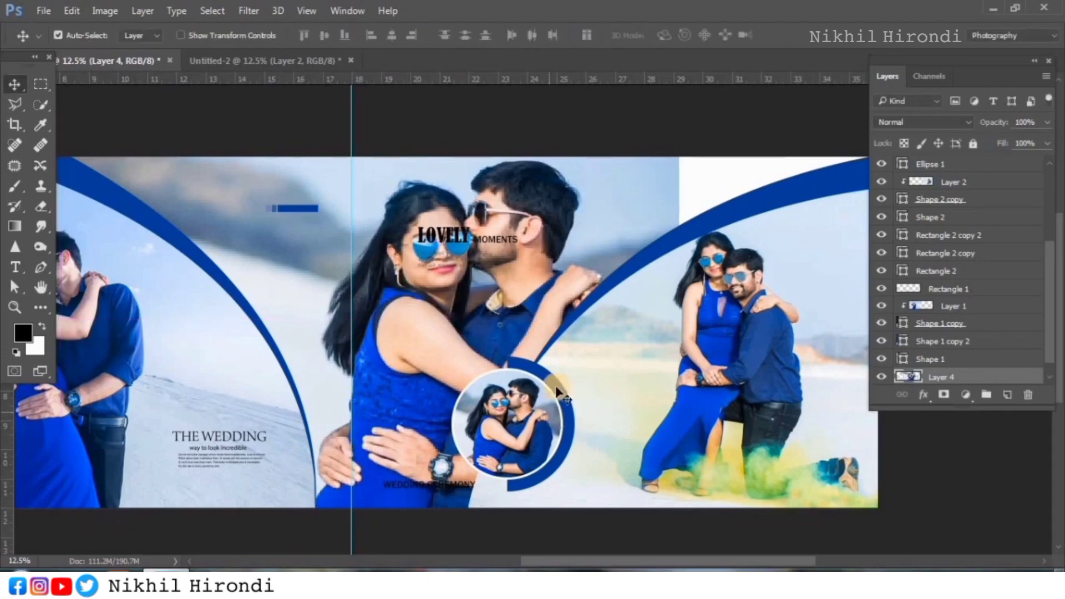
Set Layer 4's blend mode to Luminosity and its opacity to 26% to make a faded grey backdrop
left_click(914, 122)
left_click(903, 426)
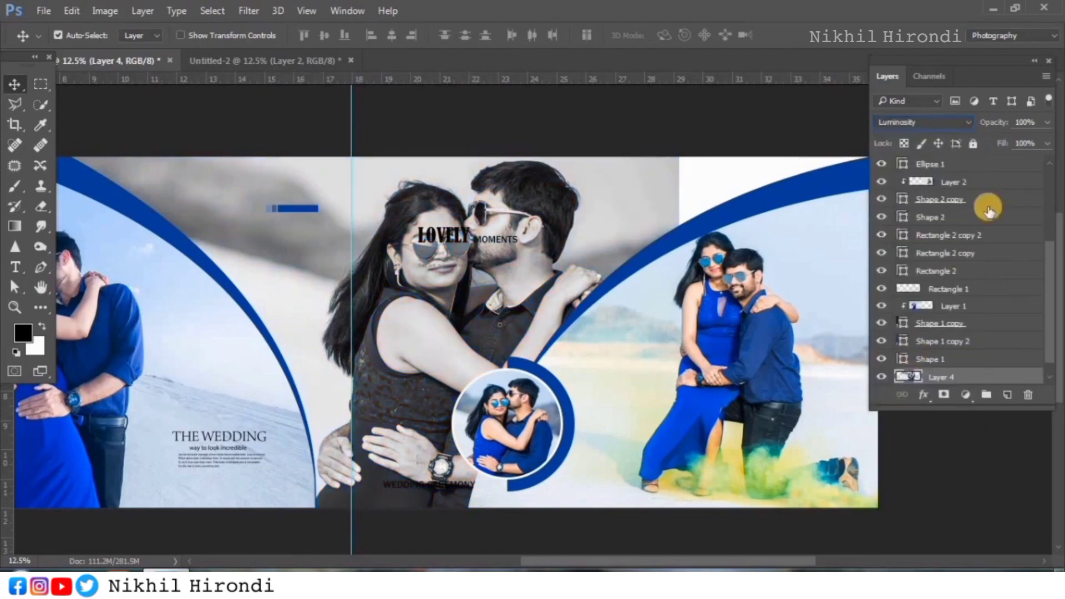
left_click_drag(1002, 126, 944, 121)
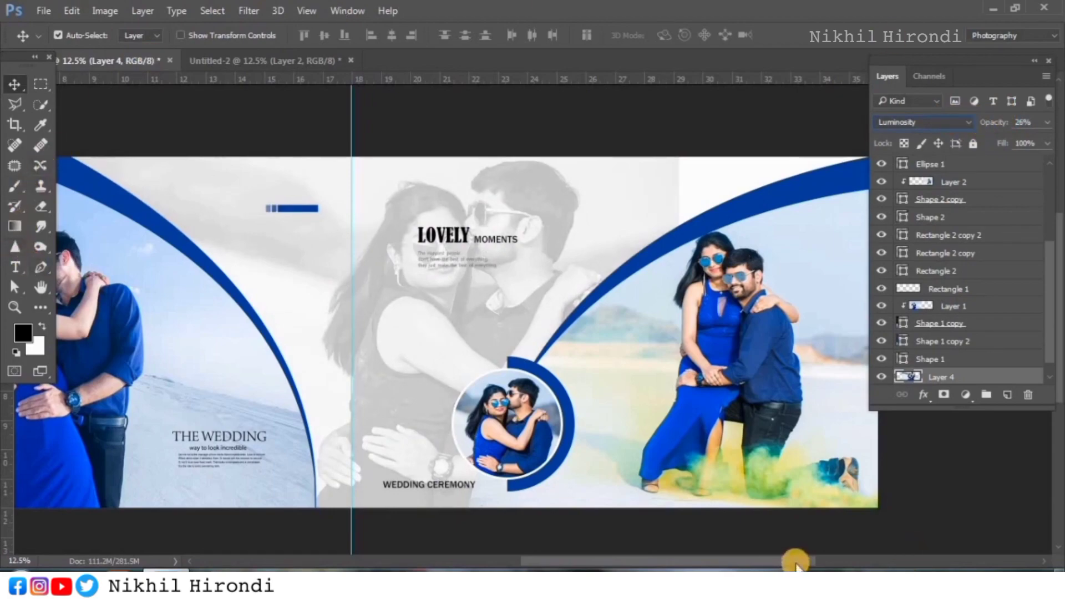
mouse_move(791, 563)
left_mouse_down()
mouse_move(737, 566)
mouse_move(820, 552)
mouse_move(772, 553)
left_mouse_up()
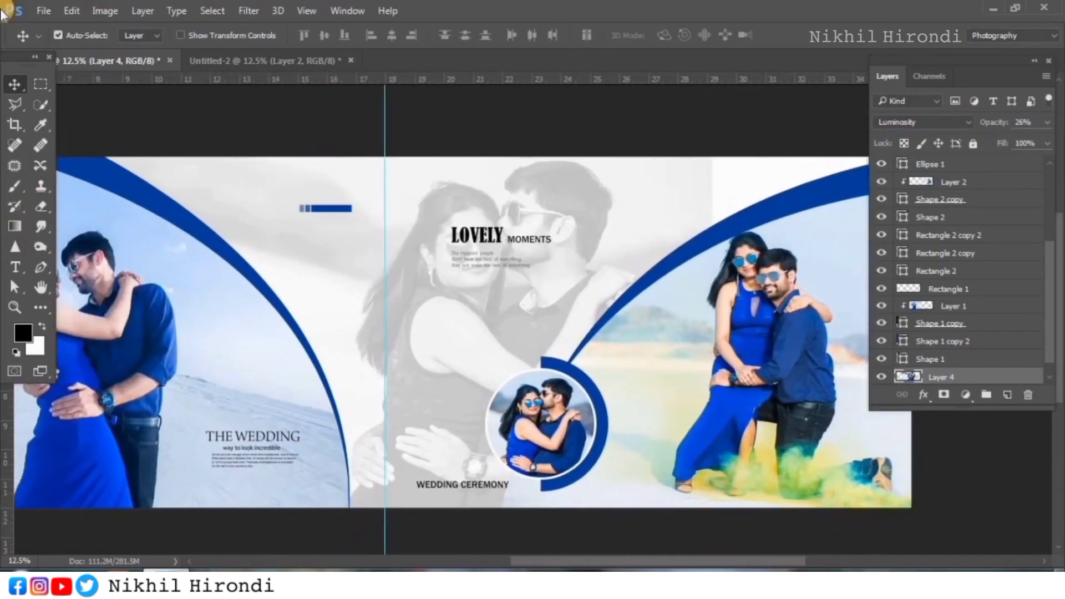
Add a Hide All layer mask to the Layer 4 backdrop photo
left_click(133, 11)
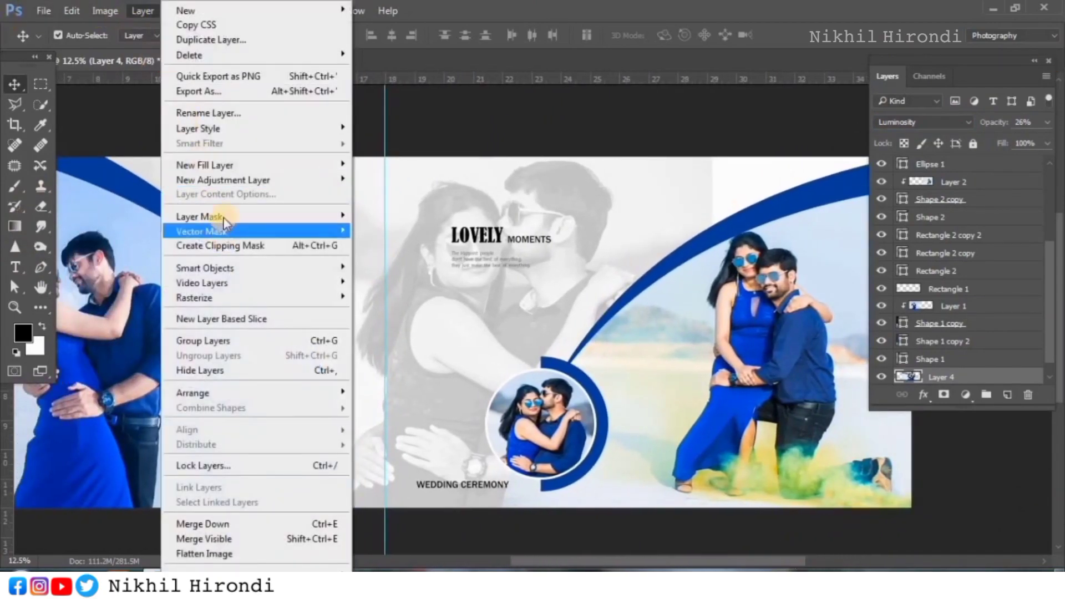
mouse_move(304, 214)
left_click(433, 230)
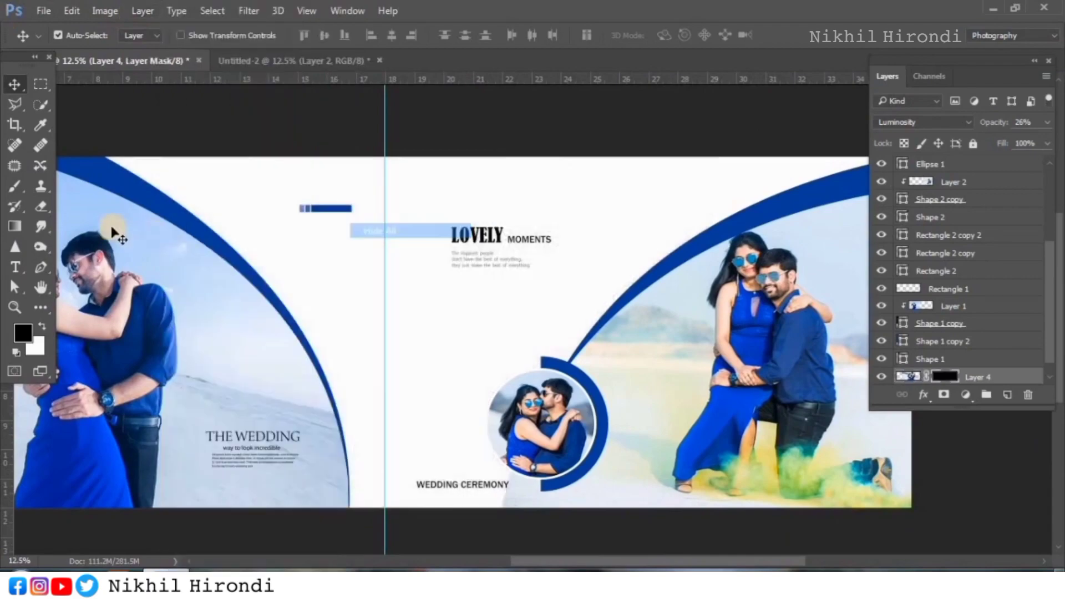
Paint white on Layer 4's mask with a 1954 px brush, at 100% opacity over the couple and at 34% around them
left_click(12, 184)
left_click(41, 329)
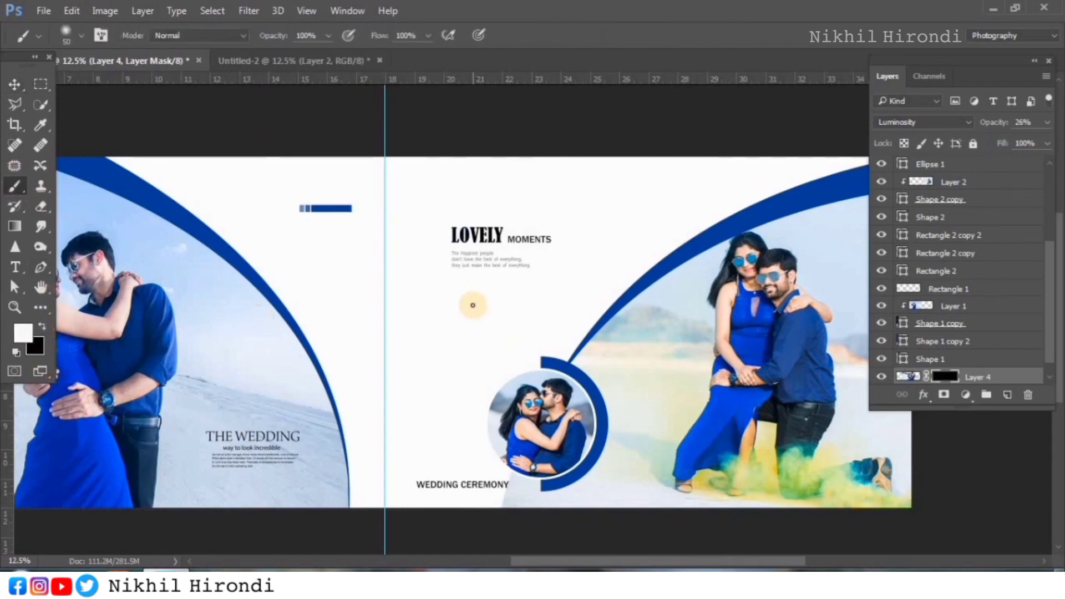
mouse_move(473, 305)
left_mouse_down()
mouse_move(590, 345)
mouse_move(542, 321)
left_mouse_up()
mouse_move(495, 283)
left_mouse_down()
mouse_move(461, 233)
mouse_move(468, 263)
mouse_move(438, 237)
mouse_move(521, 244)
mouse_move(477, 335)
mouse_move(437, 305)
mouse_move(493, 247)
mouse_move(545, 282)
mouse_move(548, 236)
left_mouse_up()
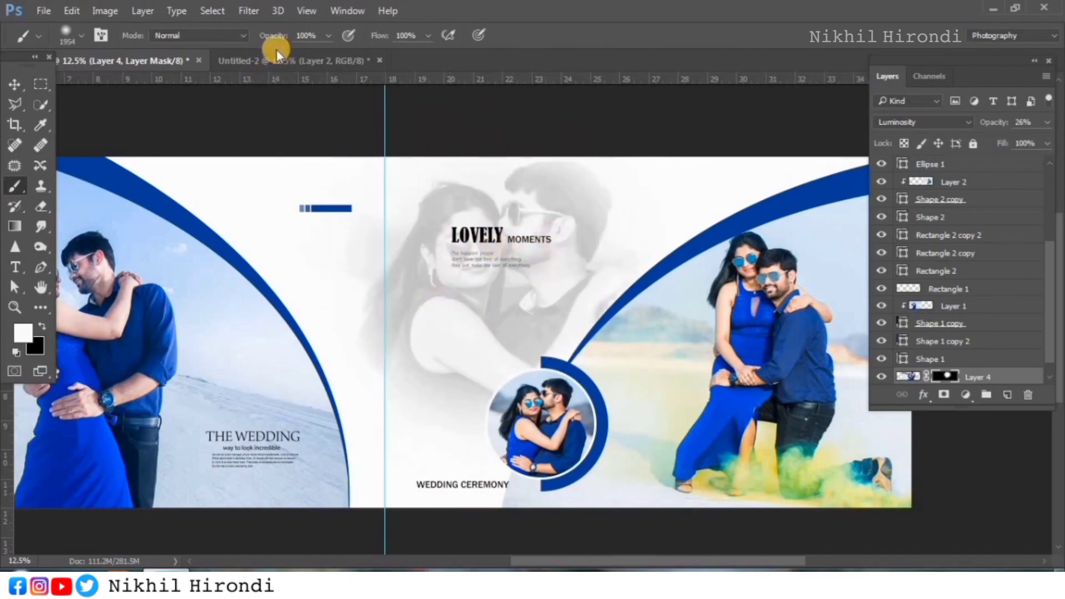
left_click_drag(273, 35, 221, 30)
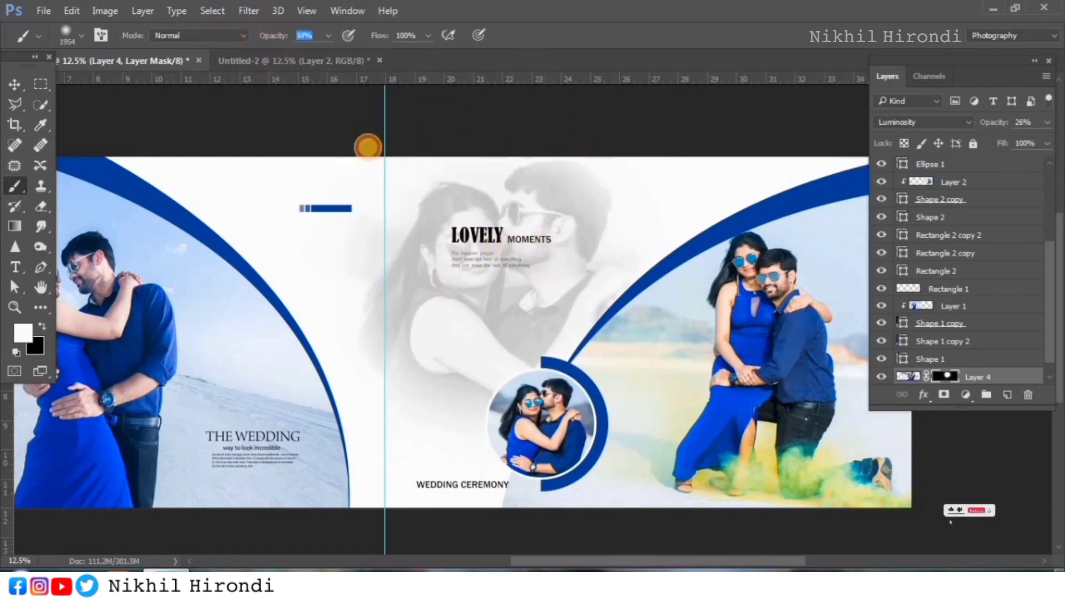
mouse_move(536, 447)
left_mouse_down()
mouse_move(477, 488)
mouse_move(522, 373)
left_mouse_up()
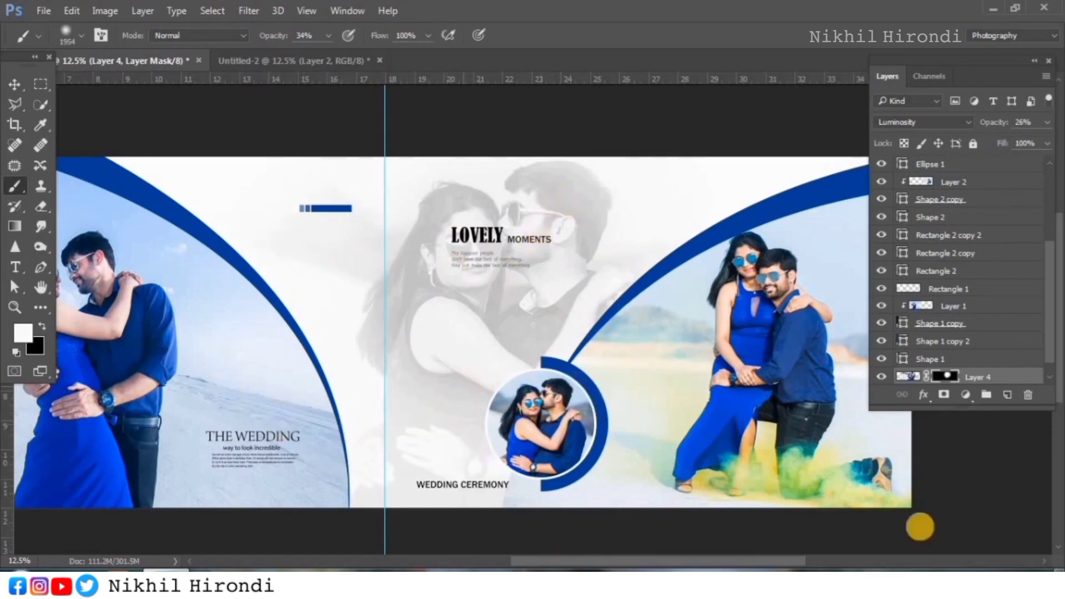
Select Rectangle 2 and its two copies together and move the small blue bars to just above the circular photo
left_click(13, 84)
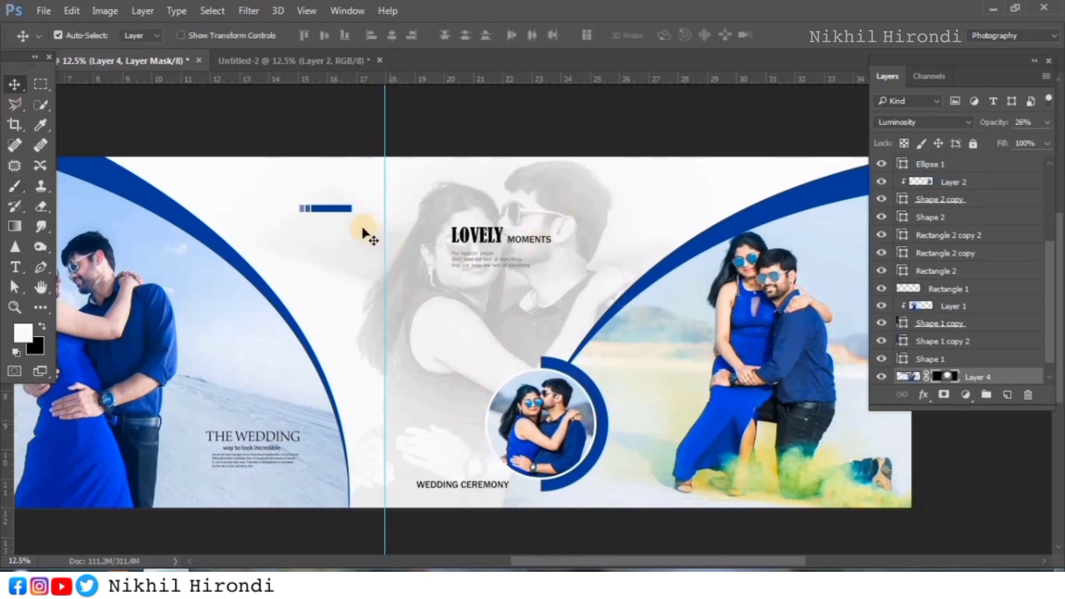
left_click(344, 210)
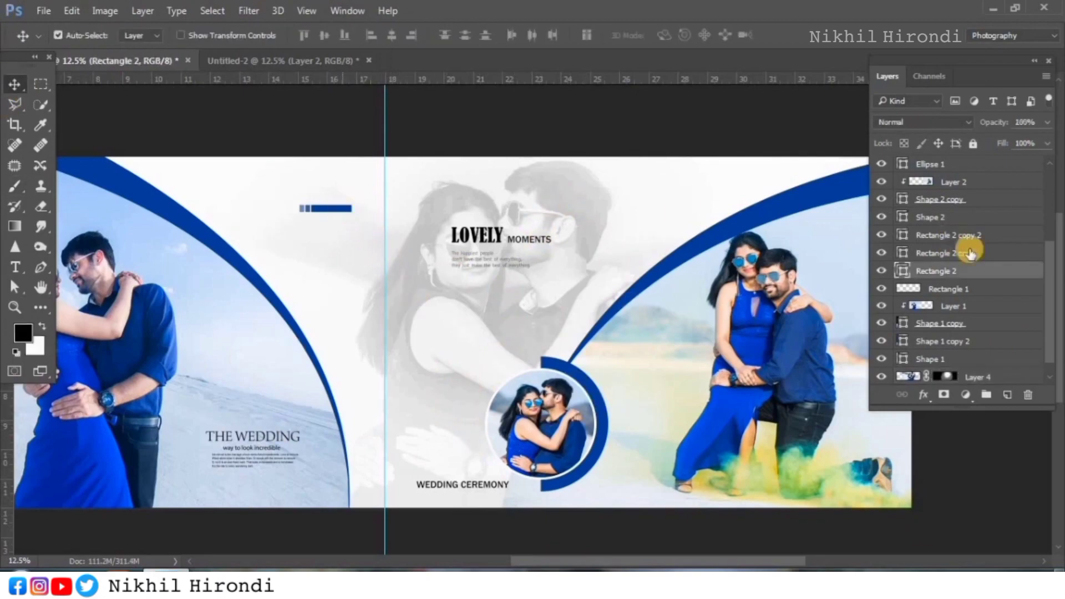
key("alt+shift+bracketright")
key("alt+shift+bracketright")
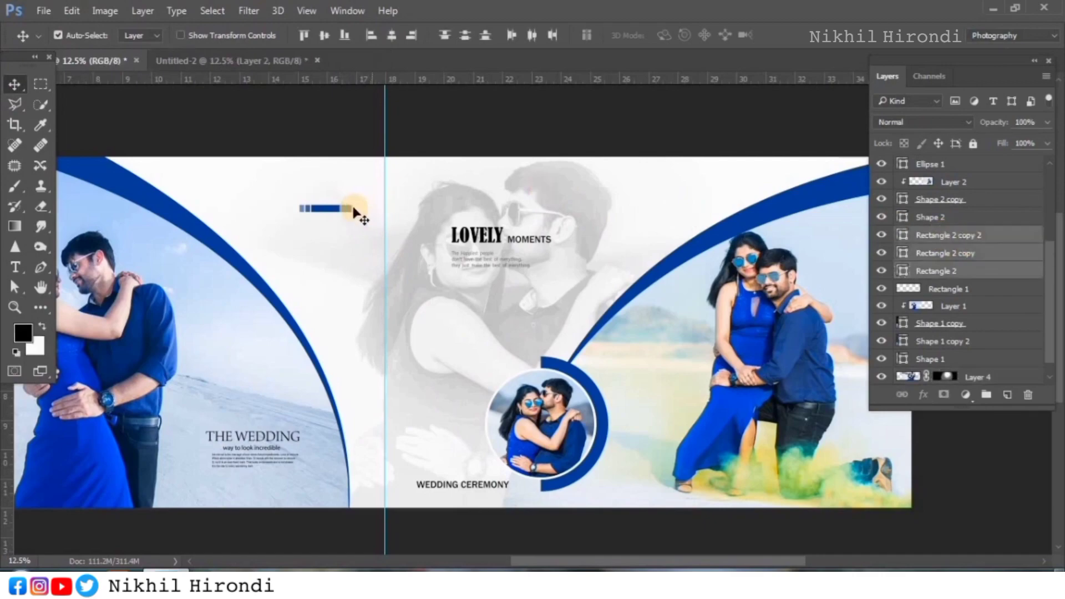
left_click_drag(344, 210, 565, 315)
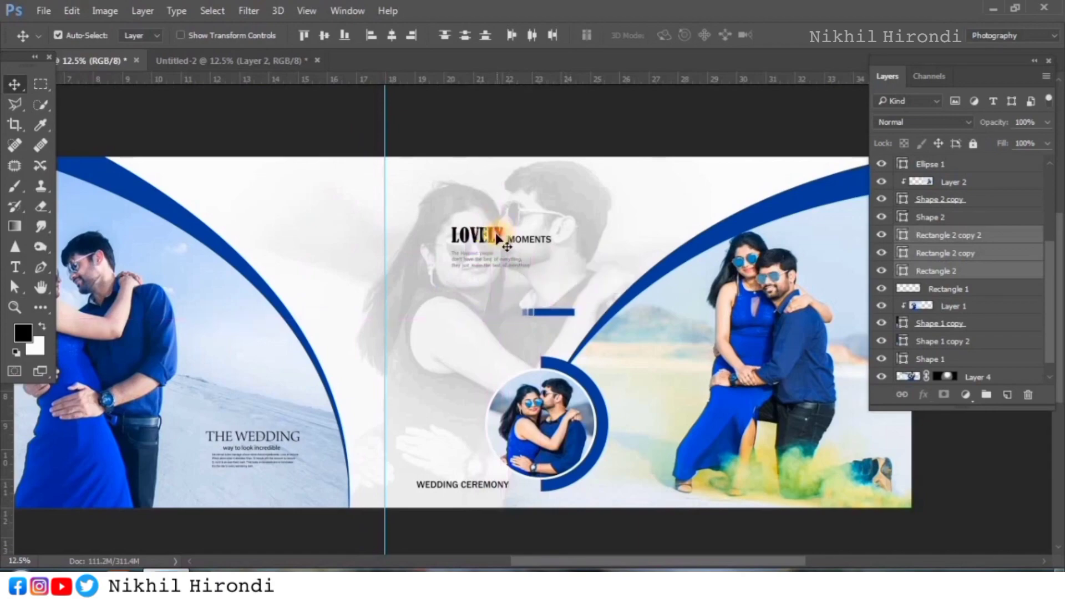
Select the LOVELY, MOMENTS and caption text layers together and move them across the centre guide to the upper part of the first page
left_click(497, 237)
left_click(920, 202, "shift")
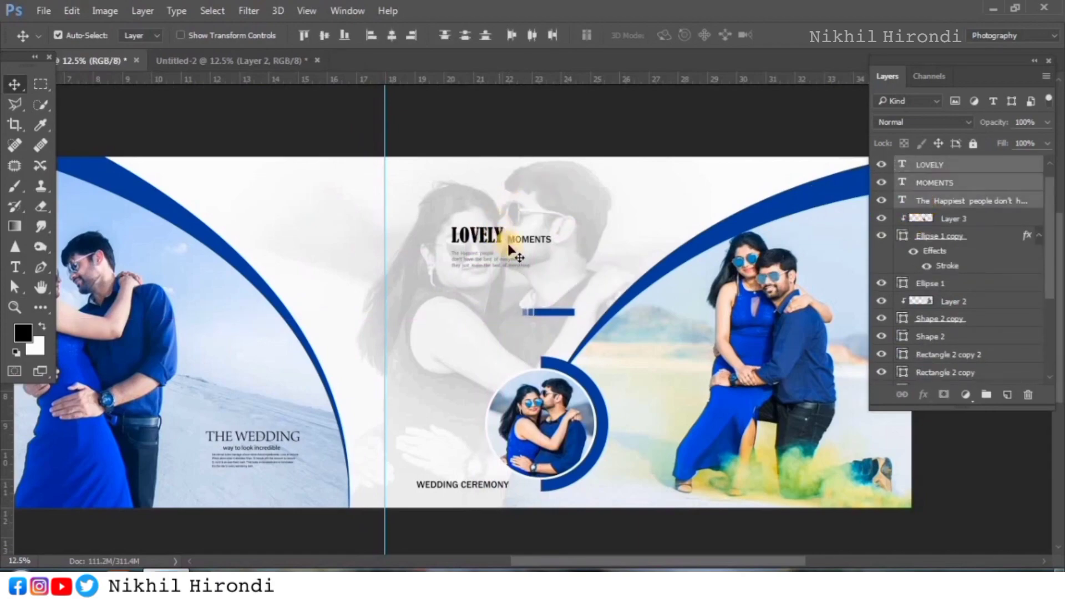
left_click_drag(497, 239, 318, 217)
left_click_drag(319, 214, 319, 214)
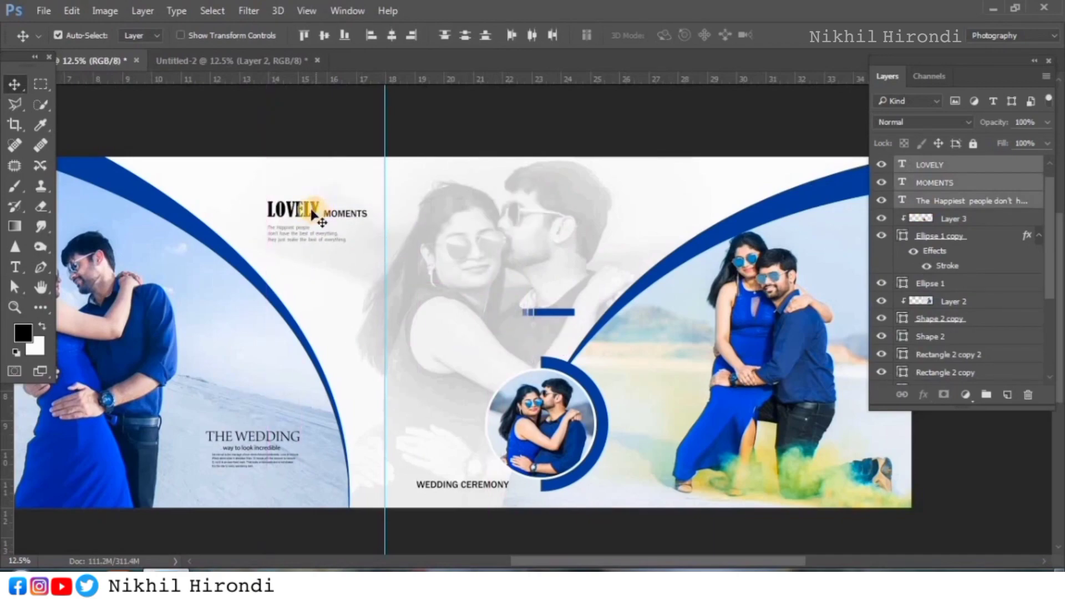
Copy the "A simple phrase 'With Love'" text from Untitled-2 into the album spread beside the circular photo
left_click(214, 61)
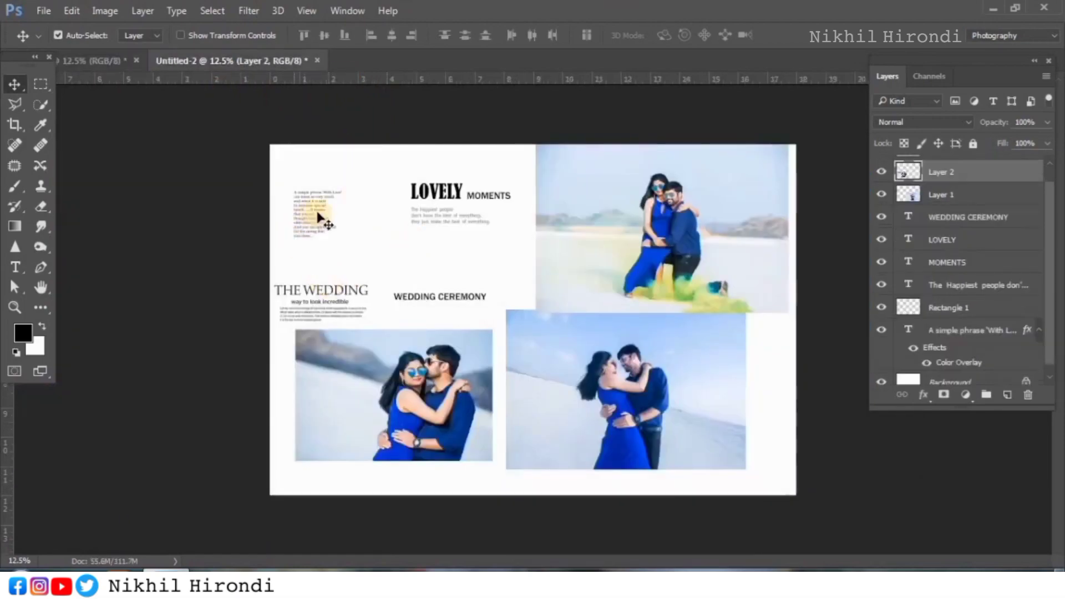
left_click(326, 229)
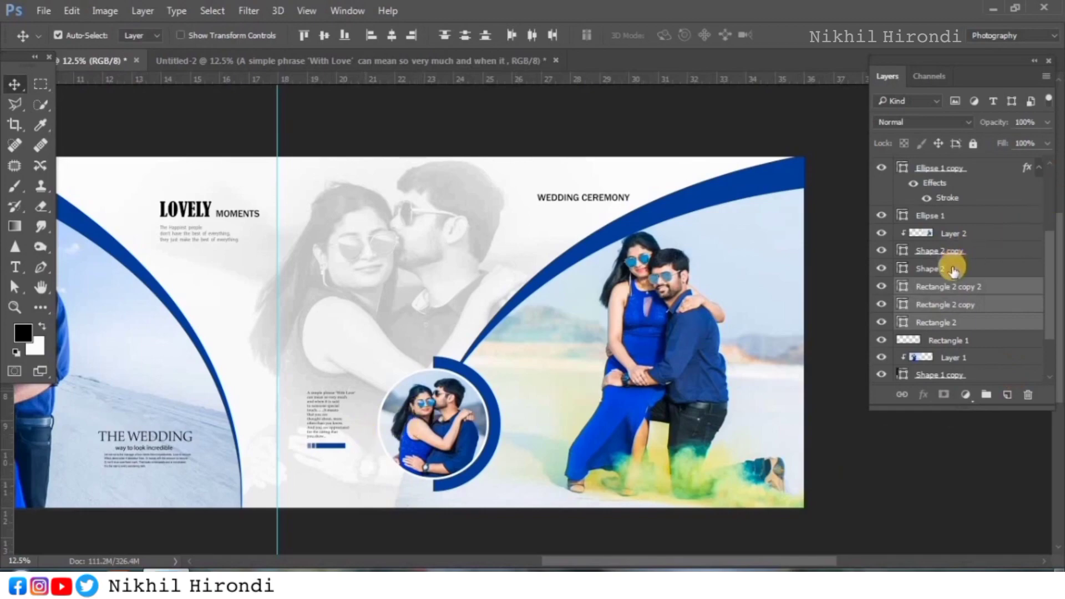
Merge the three Rectangle 2 layers into one and nudge the resulting bar down below the "A simple phrase" text
key("ctrl")
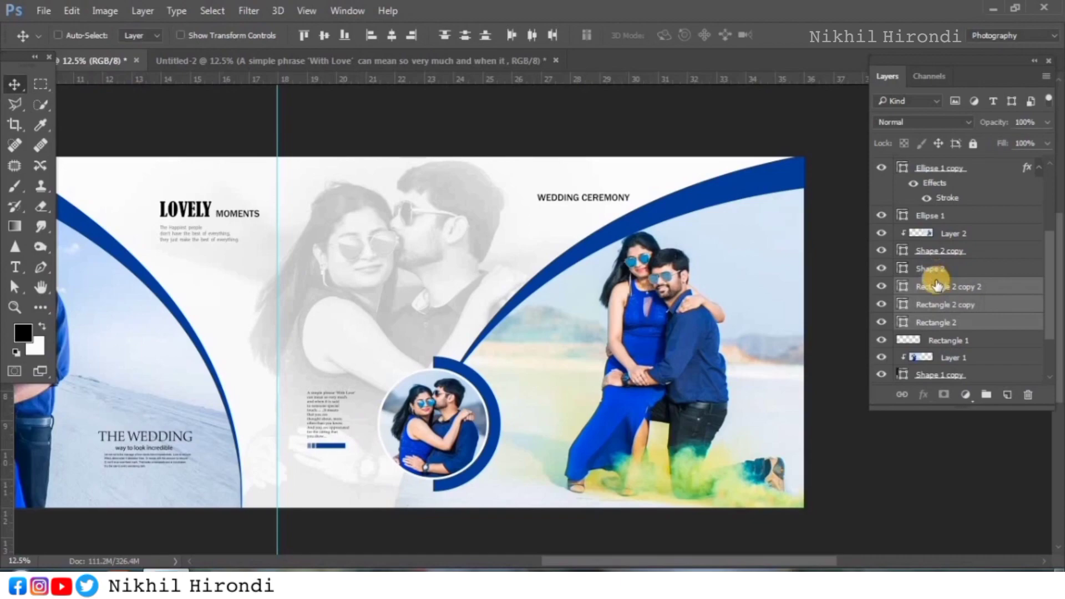
key("ctrl+e")
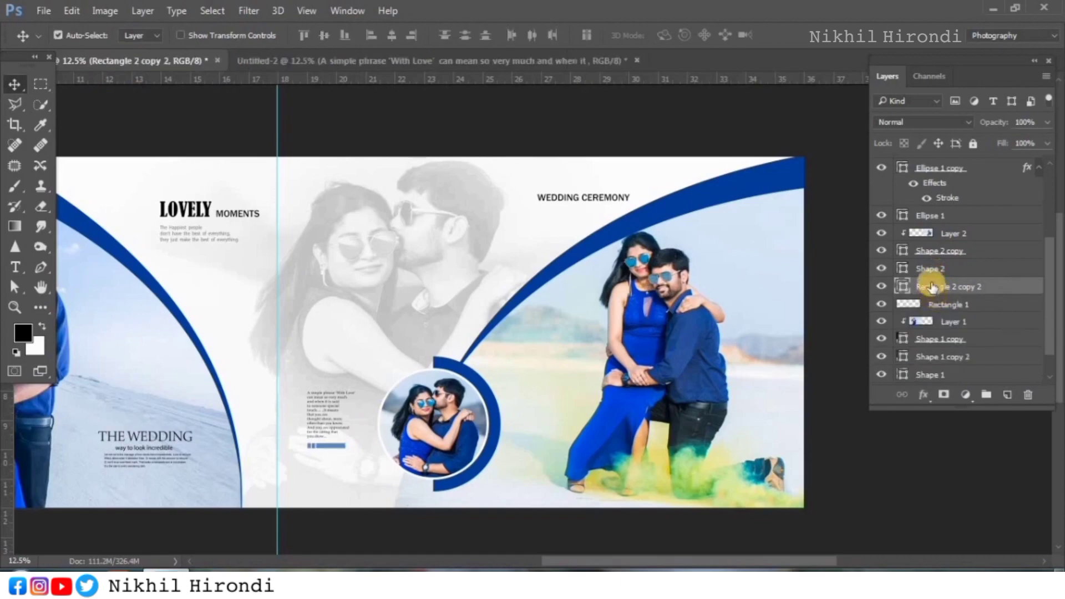
key("shift+Down")
key("shift+Down")
key("shift+Down")
key("shift+Down")
key("shift+Down")
key("shift+Down")
key("shift+Down")
key("shift+Down")
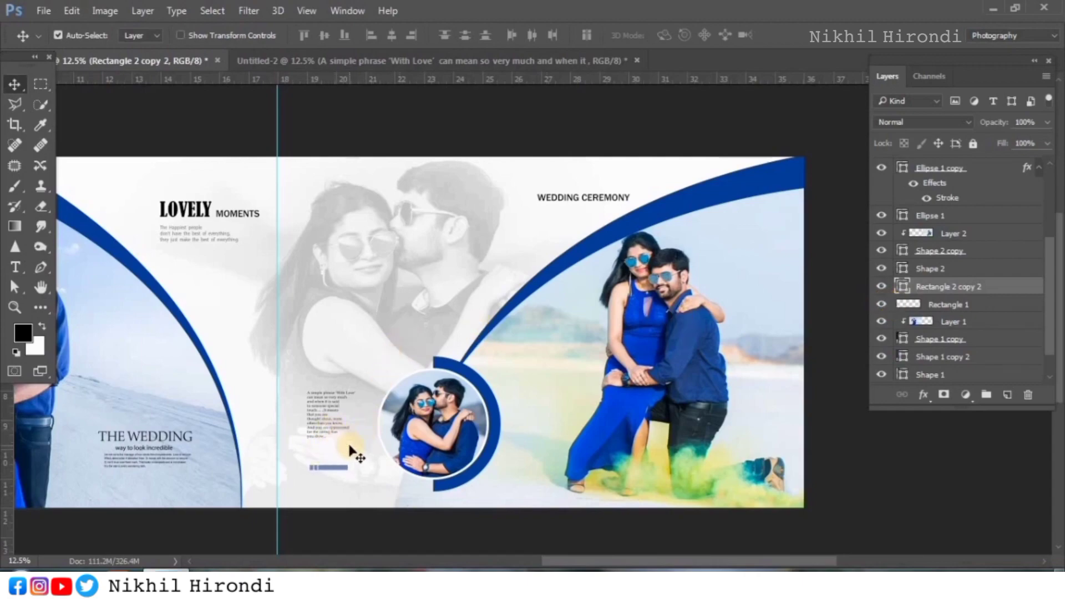
Move the "A simple phrase" text down close above the blue bar and shift WEDDING CEREMONY slightly up and to the right
left_click_drag(347, 431, 353, 449)
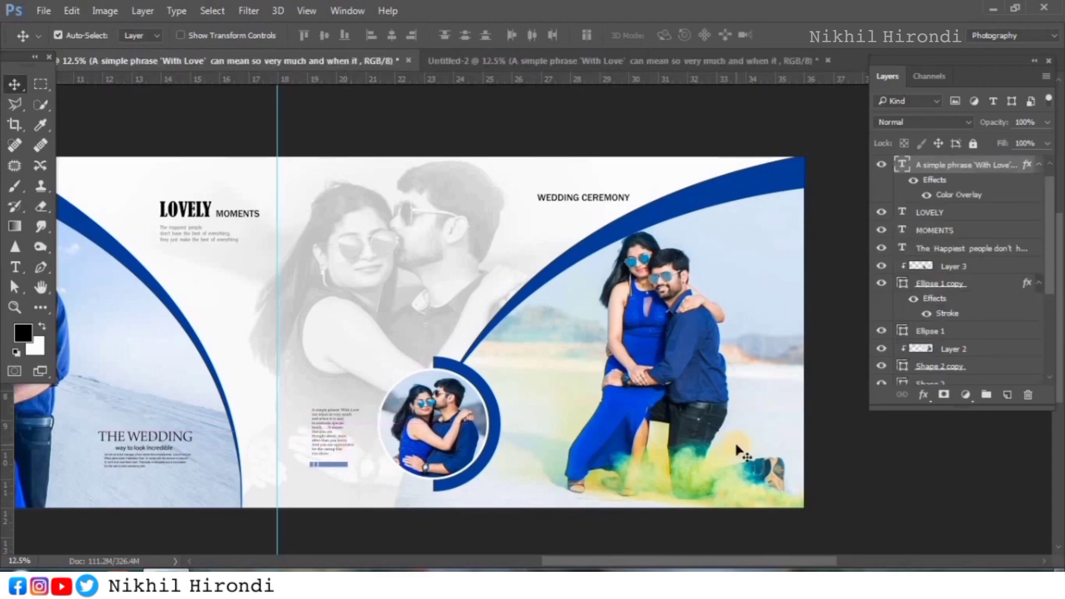
left_click(329, 466)
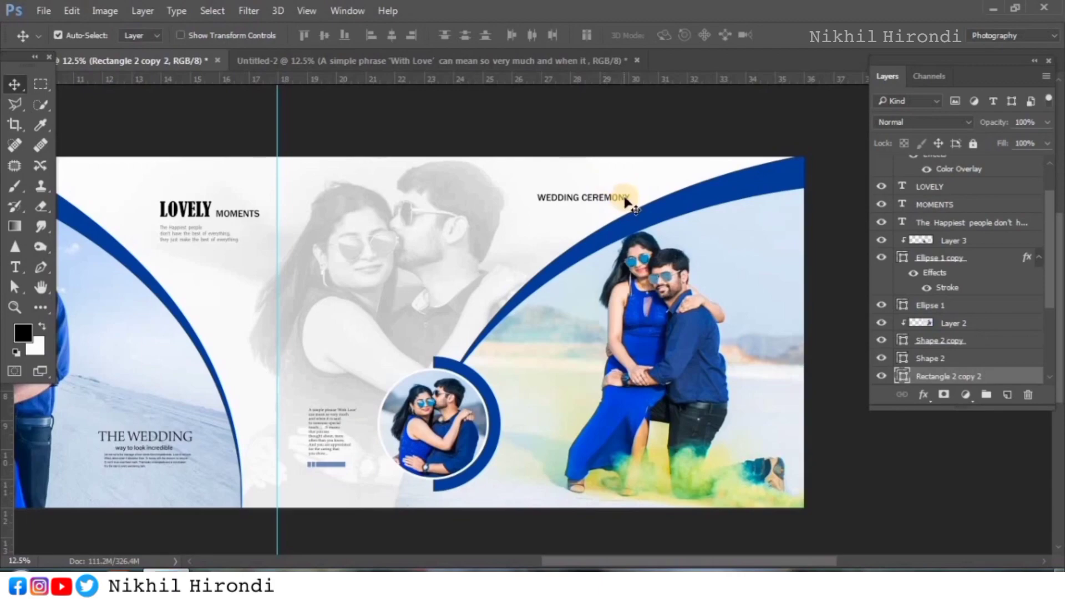
left_click_drag(629, 200, 645, 189)
left_click_drag(707, 560, 613, 557)
key("ctrl+minus")
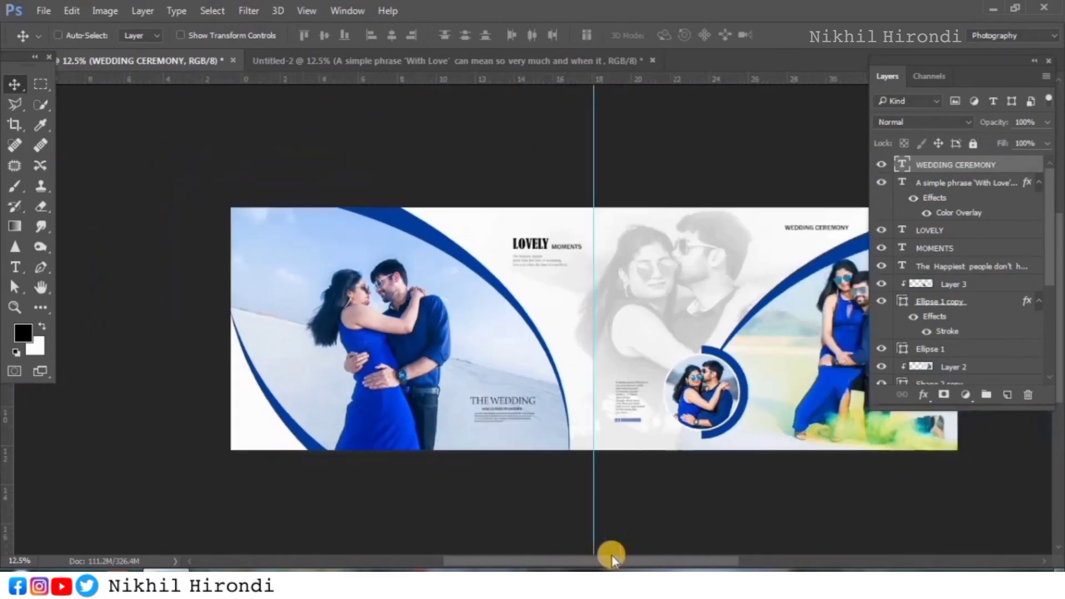